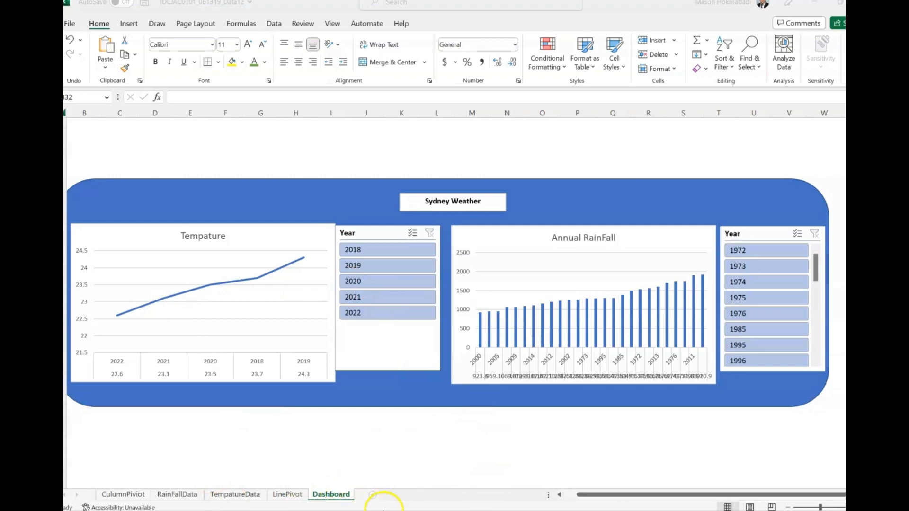
left_click(512, 506)
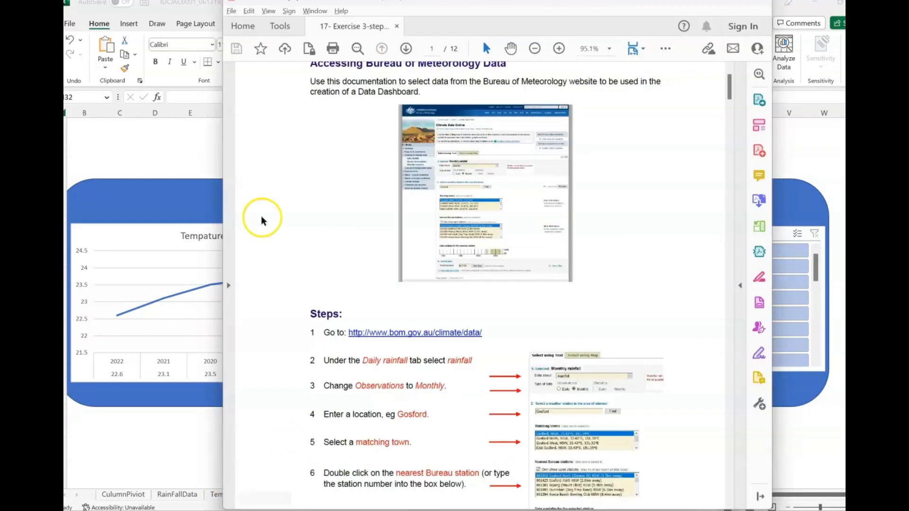
scroll(464, 197, "up", 1)
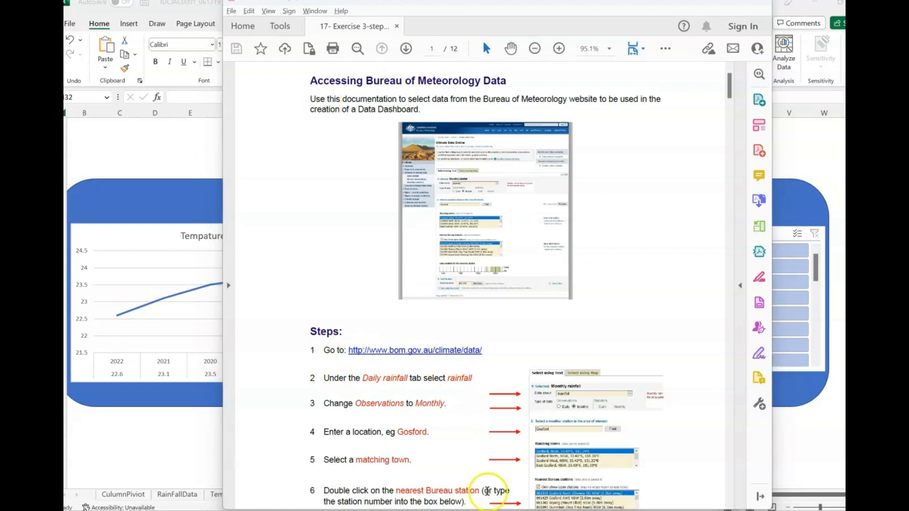
left_click(516, 510)
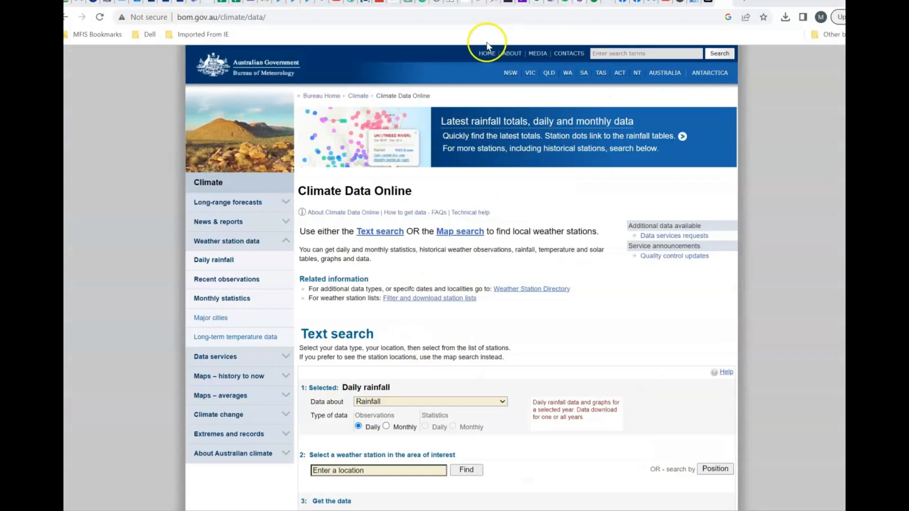
left_click(483, 18)
type("http://www.bom.gov.au/climate/data/")
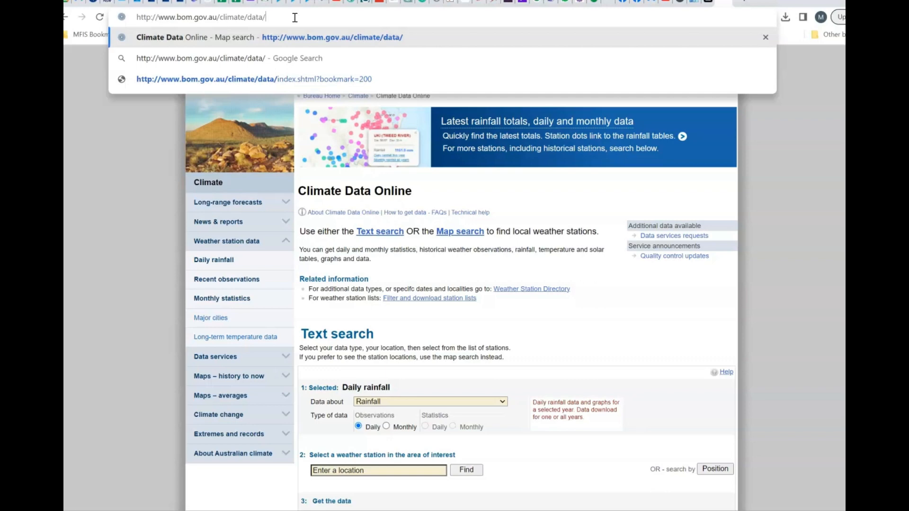
key("Return")
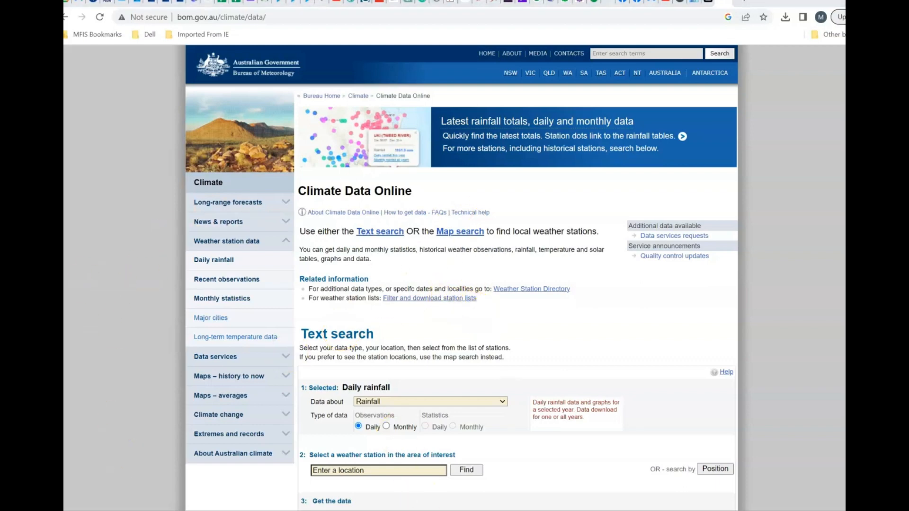
- Review the next instructions in the exercise PDF and set the rainfall observations to Monthly in the website's text search
key("alt+Tab")
scroll(393, 372, "down", 1)
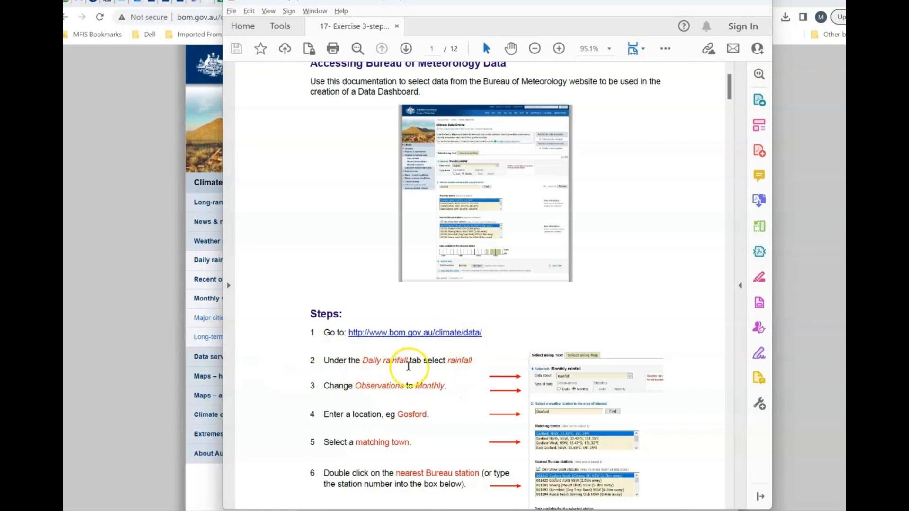
scroll(465, 346, "down", 1)
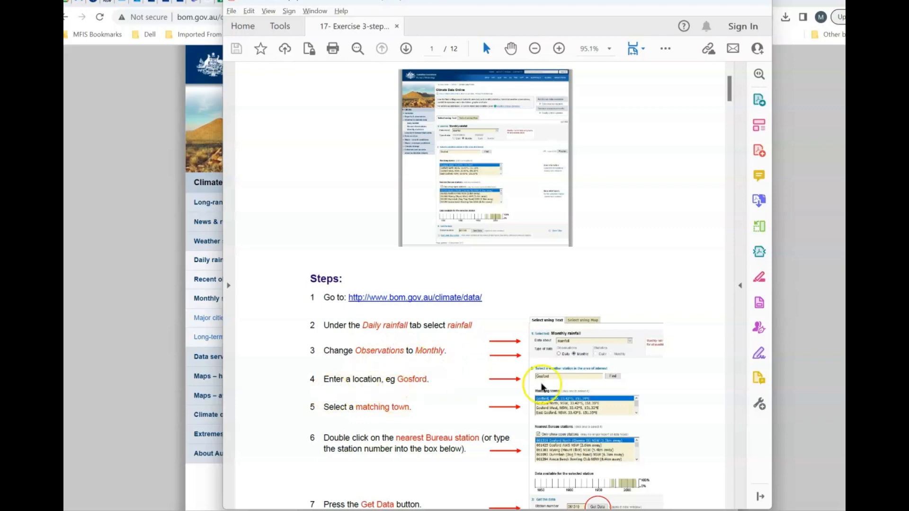
left_click(178, 300)
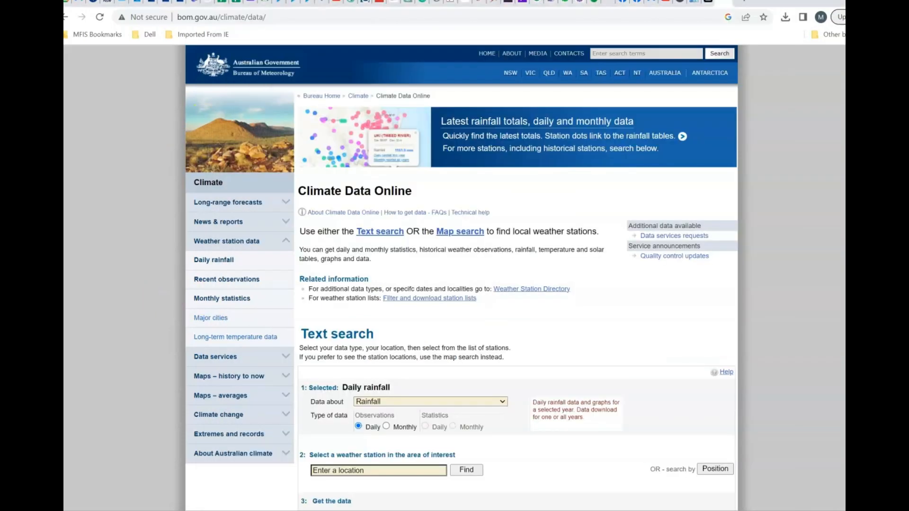
scroll(393, 417, "down", 2)
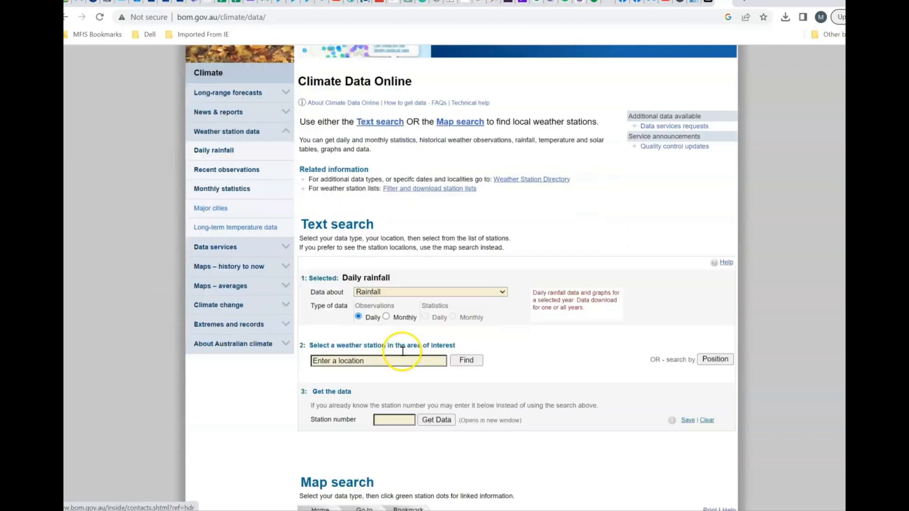
left_click(386, 317)
- Search for weather stations in the area of Gosford
scroll(468, 350, "down", 1)
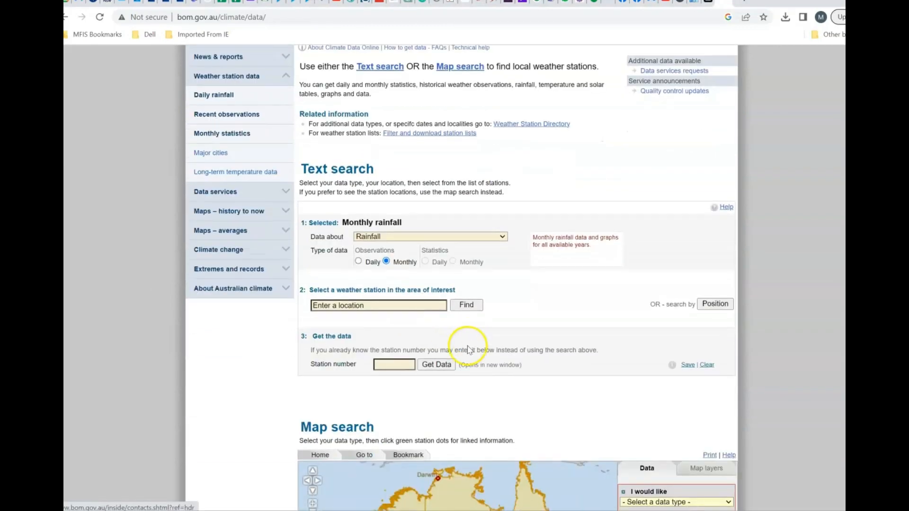
left_click(371, 303)
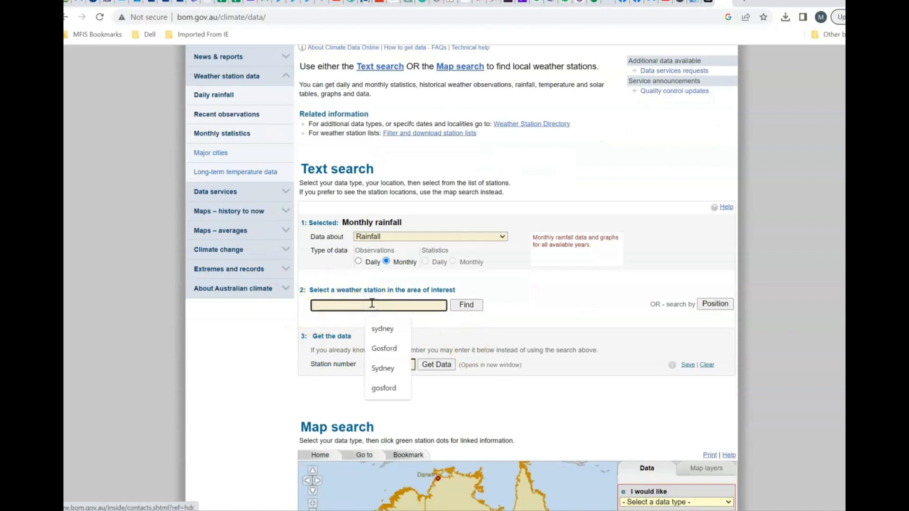
left_click(384, 349)
left_click(466, 305)
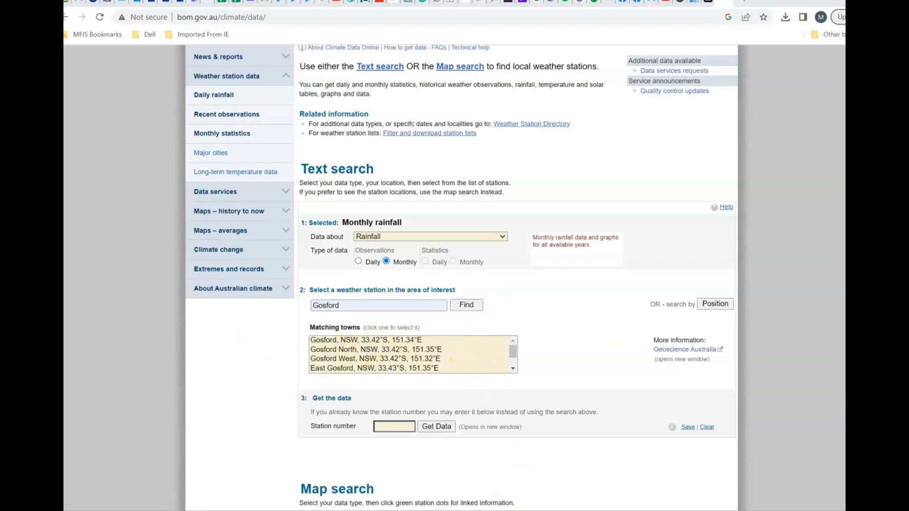
- Follow the PDF's station instructions by choosing the matching town Gosford, NSW and the nearest Bureau station 061425 Gosford AWS
left_click(496, 510)
scroll(426, 388, "down", 2)
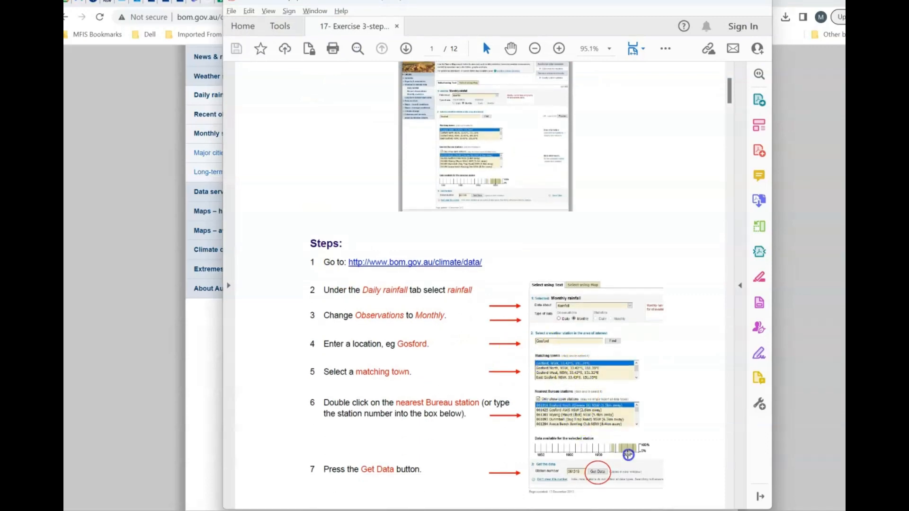
scroll(539, 444, "down", 1)
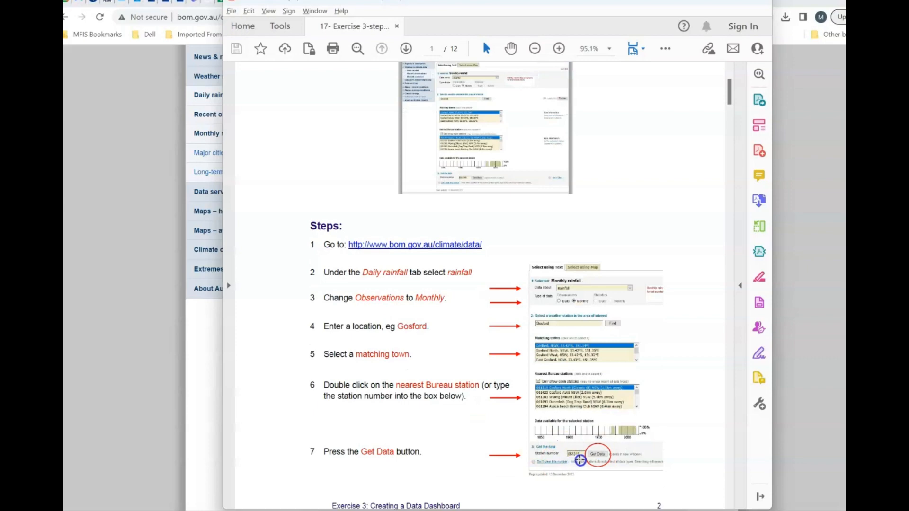
left_click(111, 374)
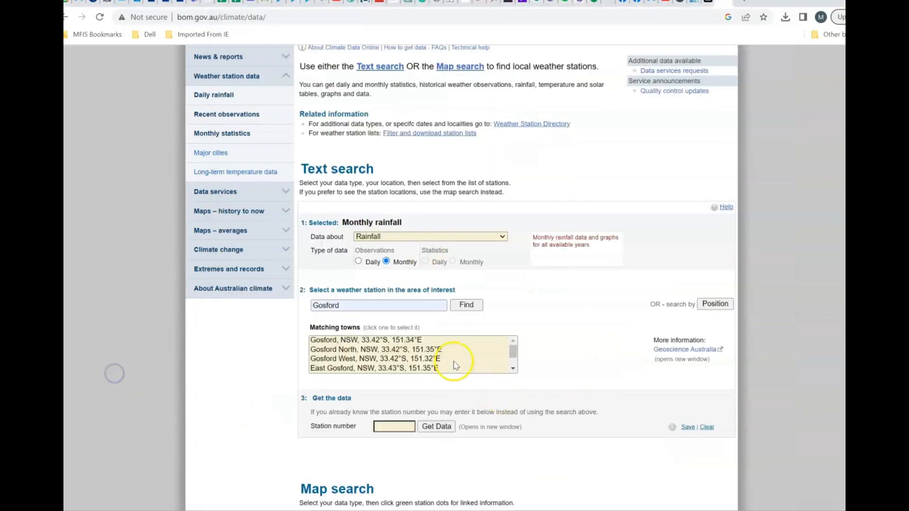
left_click(337, 341)
scroll(487, 360, "down", 1)
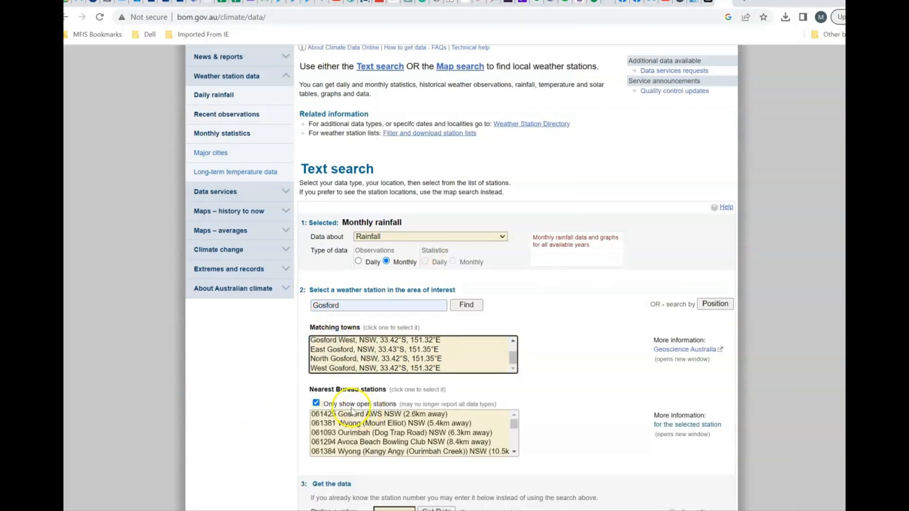
left_click(355, 415)
scroll(579, 427, "down", 2)
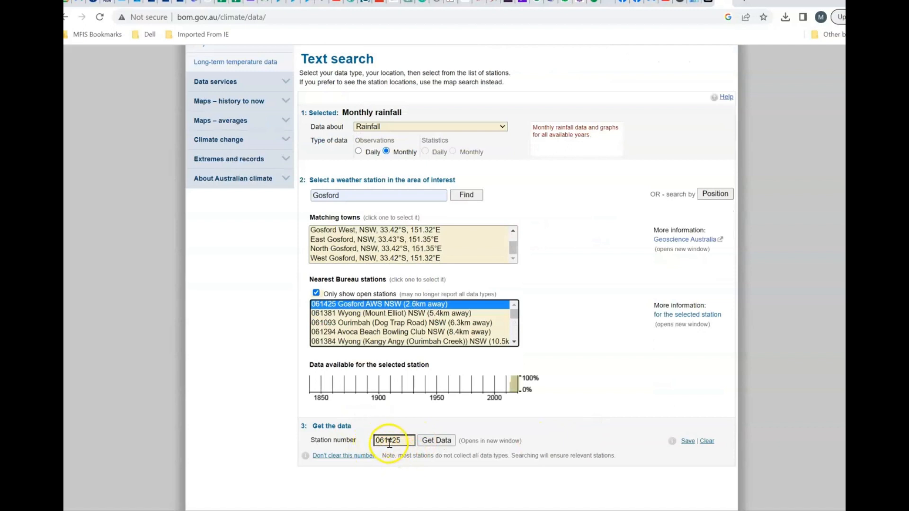
- Check the station number in the exercise PDF and set the website's station number to 061319
left_click(398, 440)
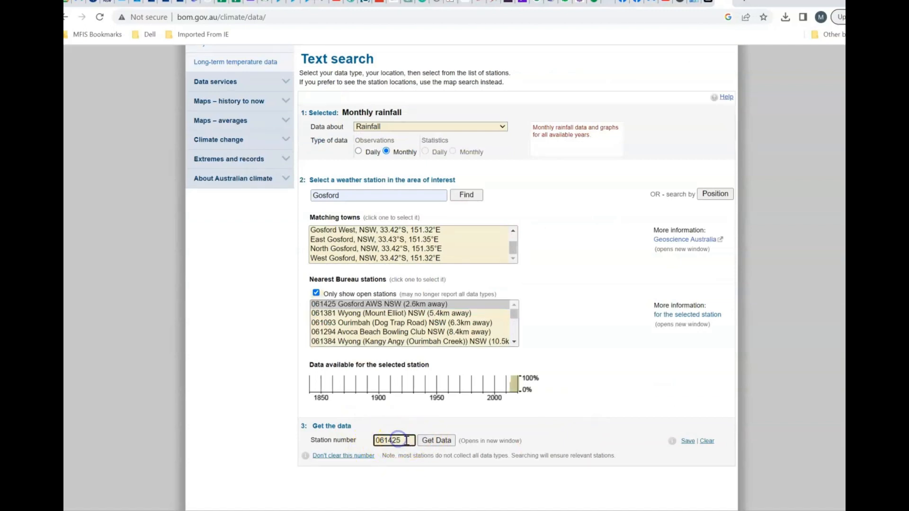
left_click_drag(406, 440, 345, 432)
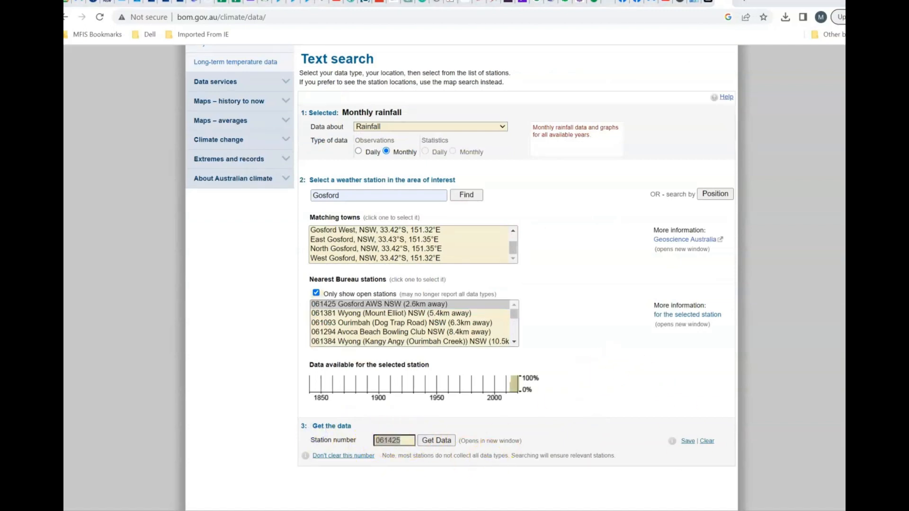
mouse_move(589, 510)
left_click(588, 469)
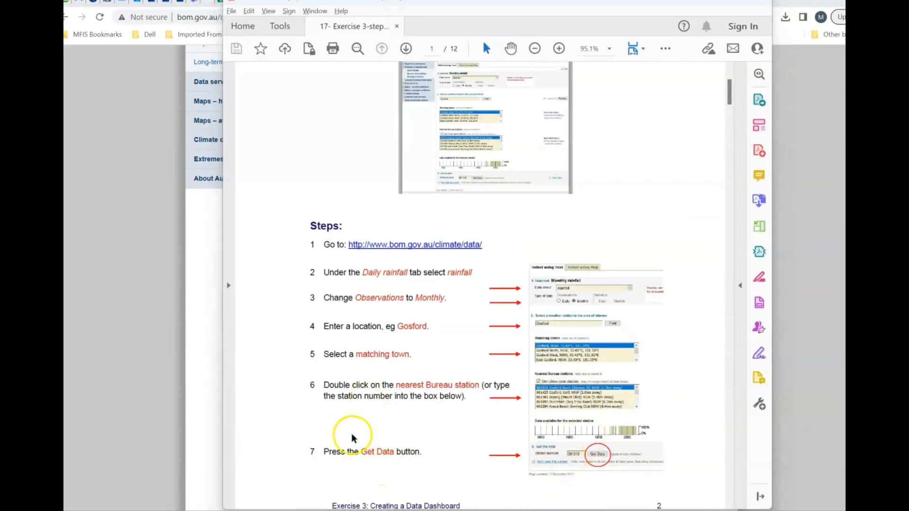
left_click(469, 510)
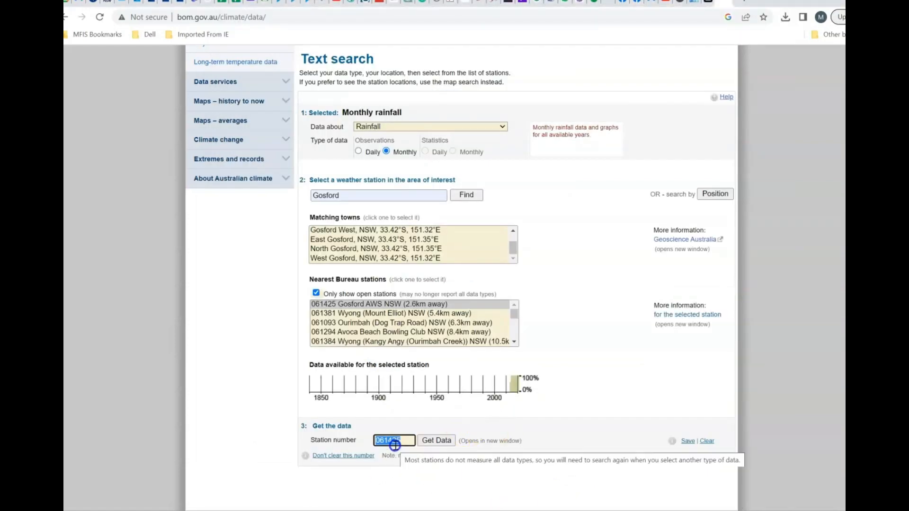
type("0")
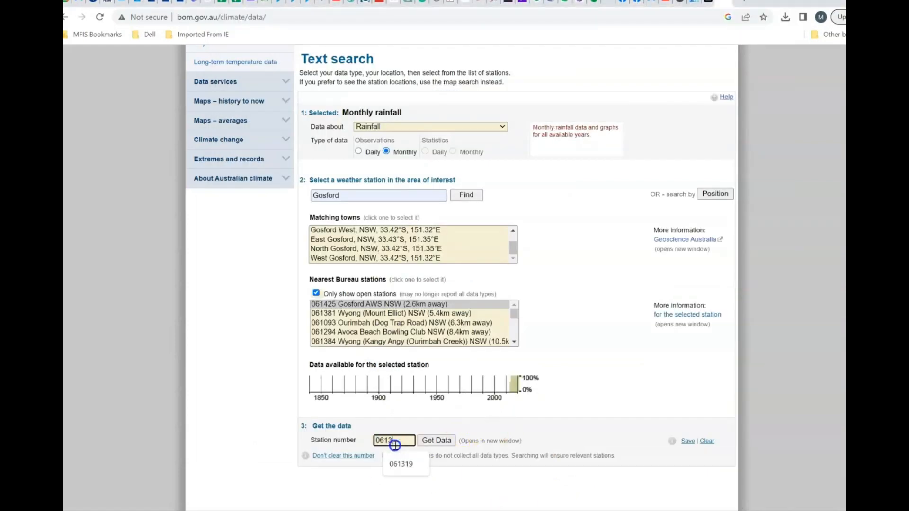
left_click(416, 460)
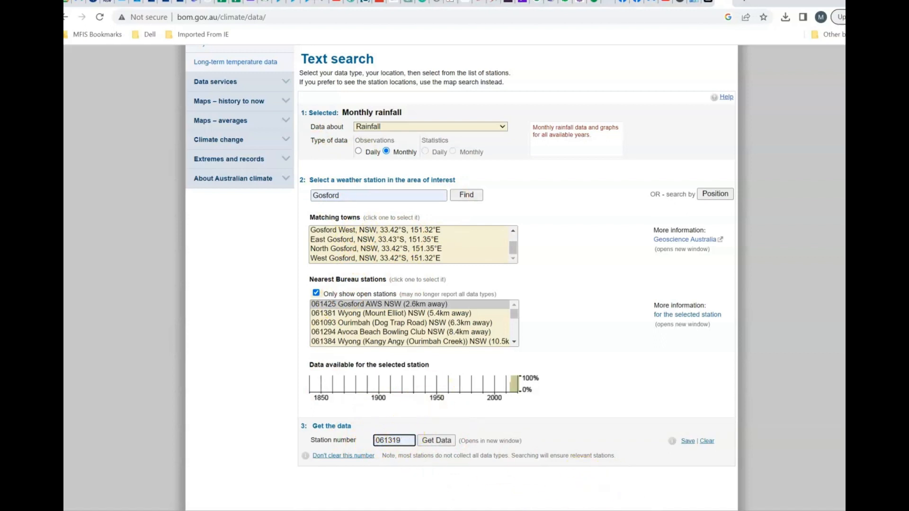
- Read the PDF's download instructions, get the monthly rainfall data for station 061319 and download all years of data
key("alt+Tab")
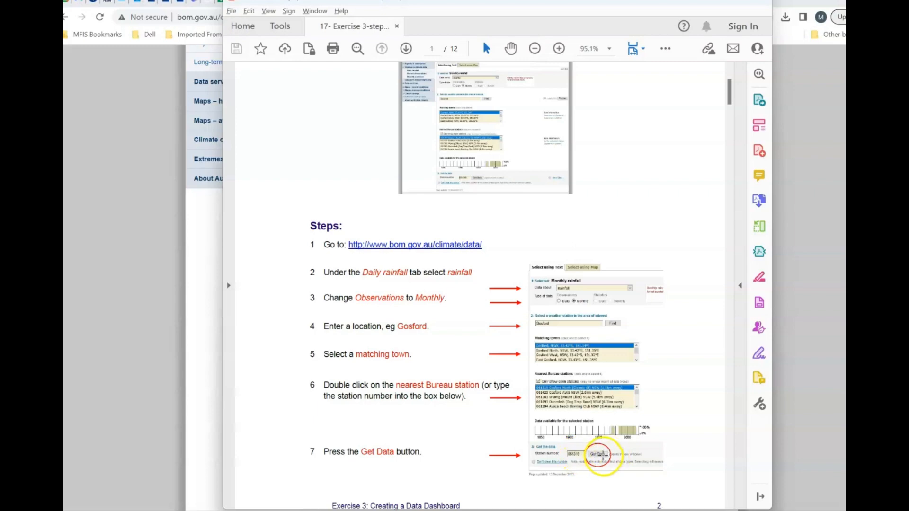
scroll(600, 454, "down", 6)
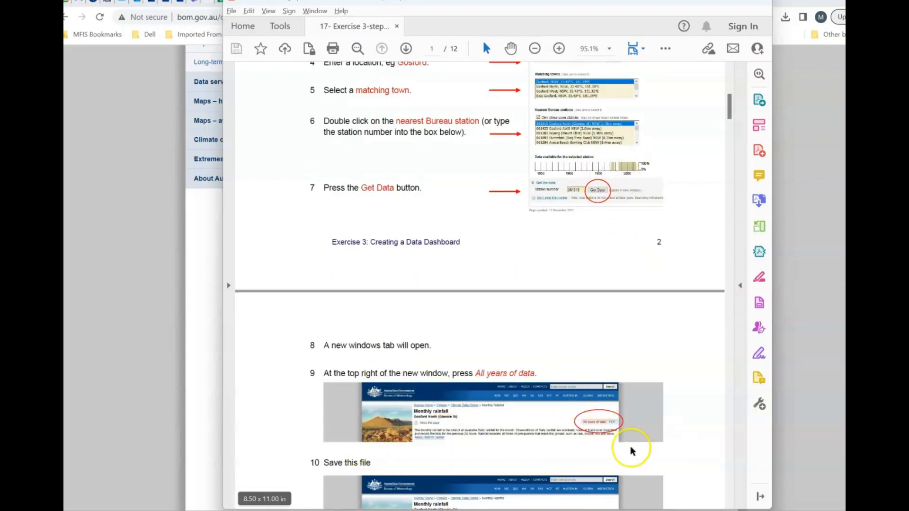
scroll(632, 452, "down", 1)
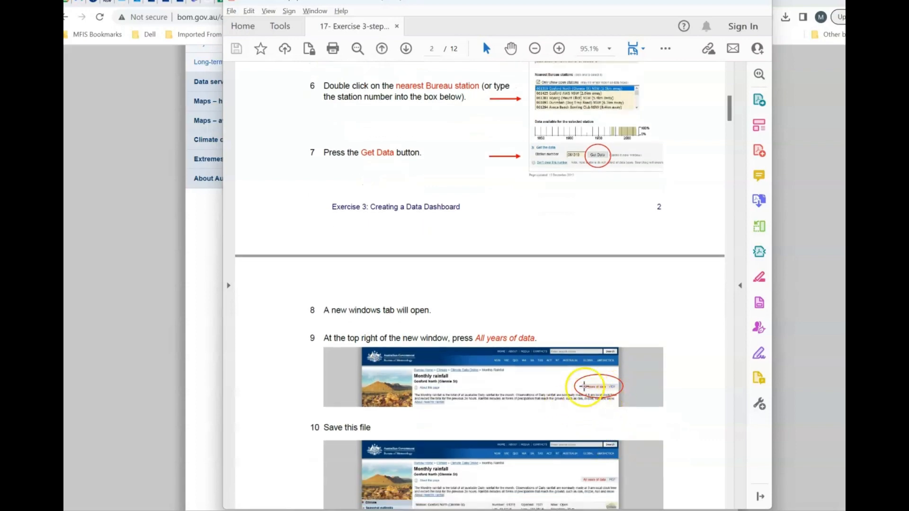
key("alt+Tab")
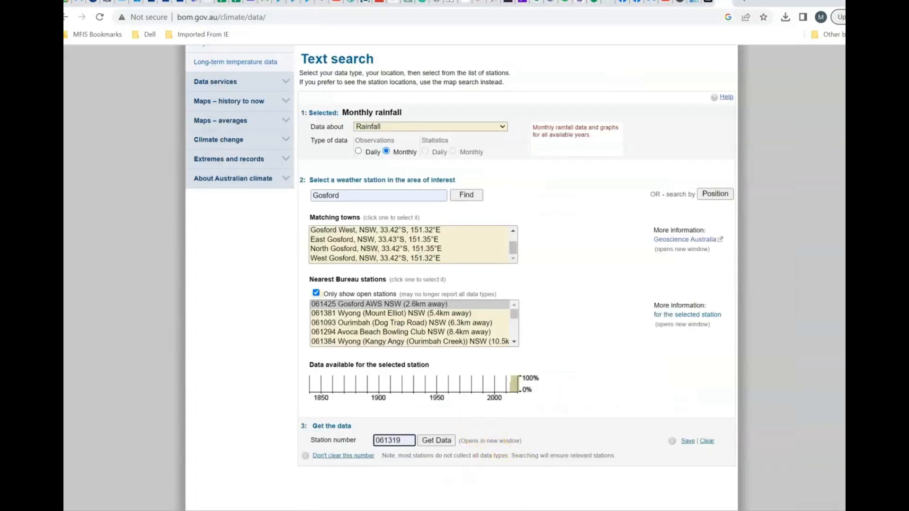
key("alt+Tab")
scroll(582, 406, "down", 3)
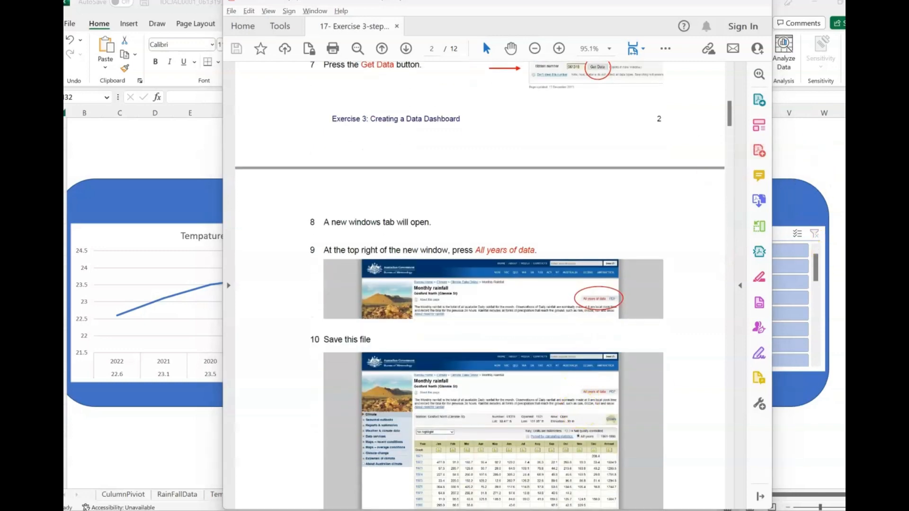
key("alt+Tab")
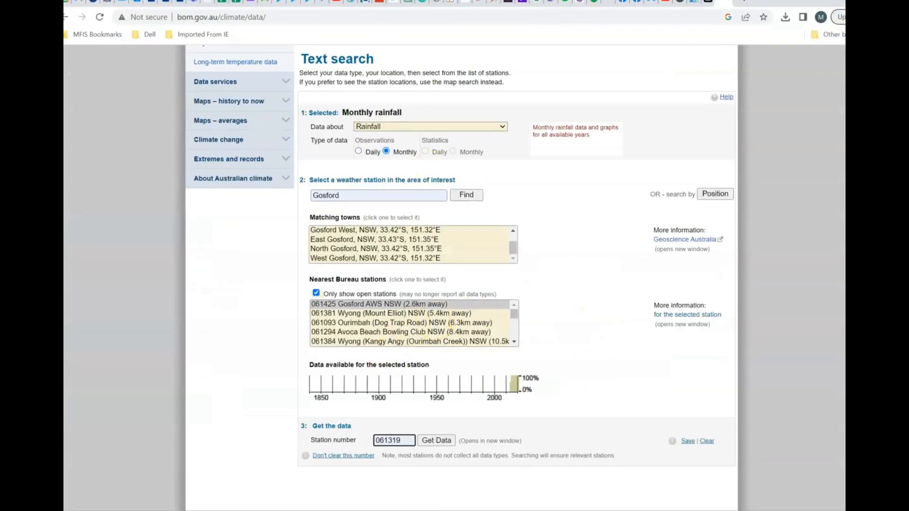
left_click(434, 441)
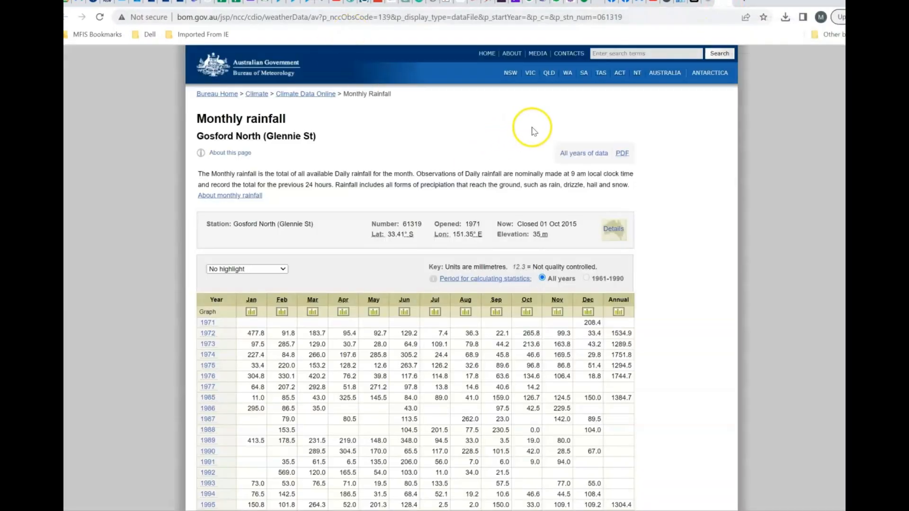
left_click(577, 157)
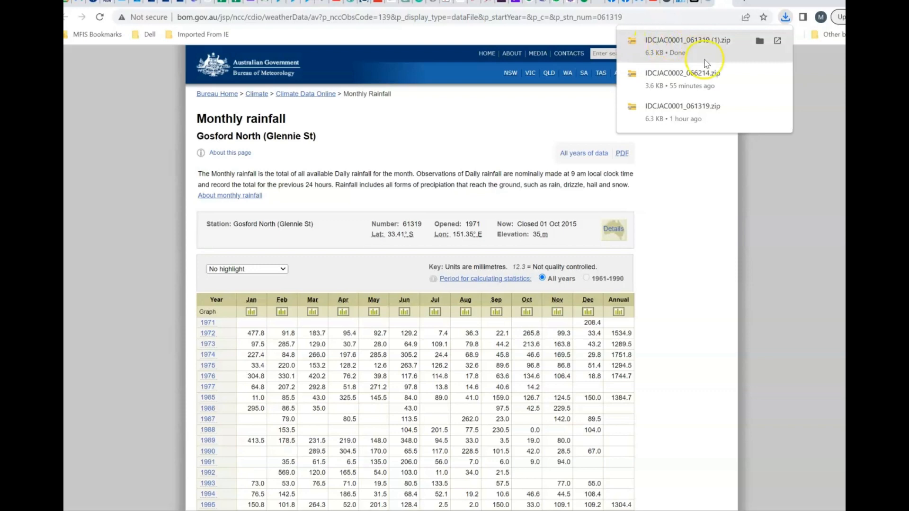
- Switch to File Explorer's Downloads folder and extract the archive IDCJAC0001_061319 (1) to the proposed destination folder, showing the extracted files
left_click(491, 510)
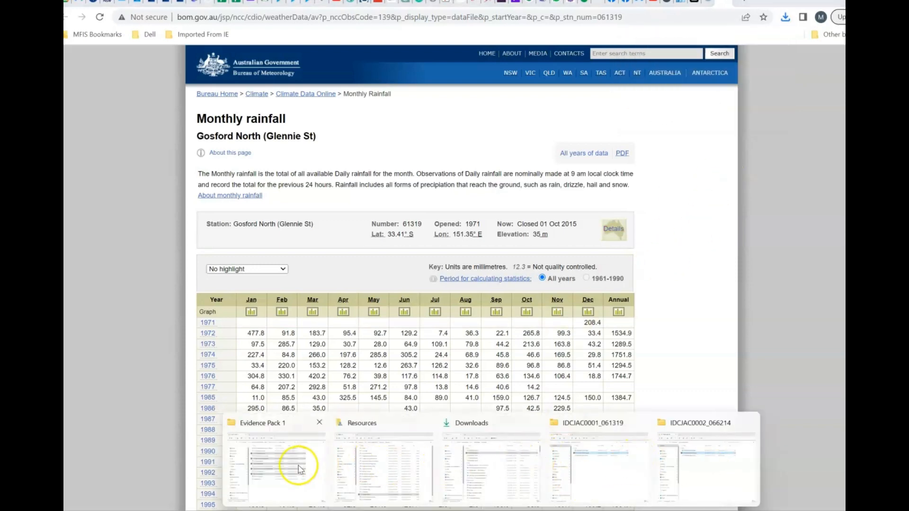
left_click(473, 462)
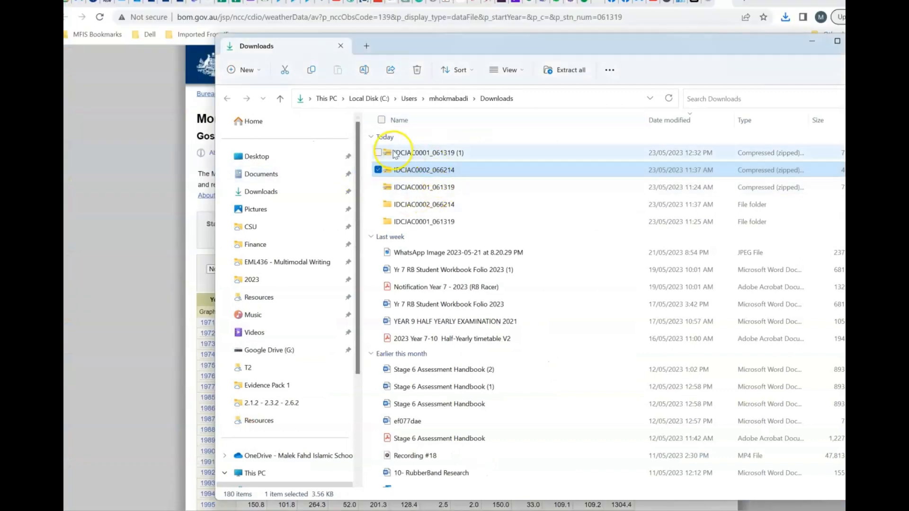
left_click(379, 152)
left_click(377, 171)
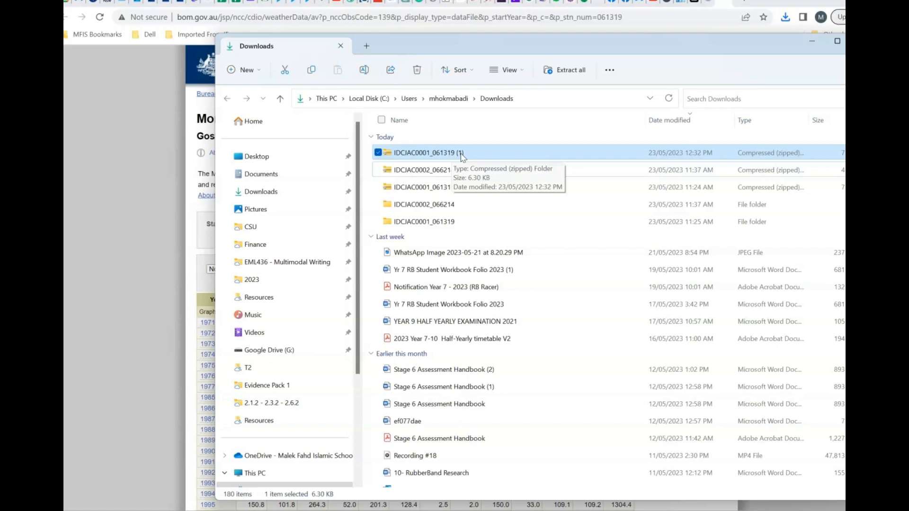
right_click(462, 154)
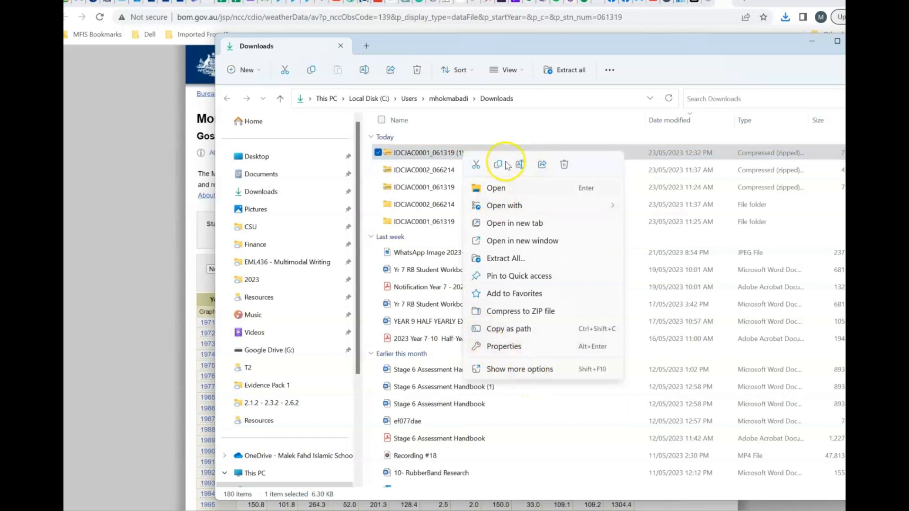
left_click(505, 258)
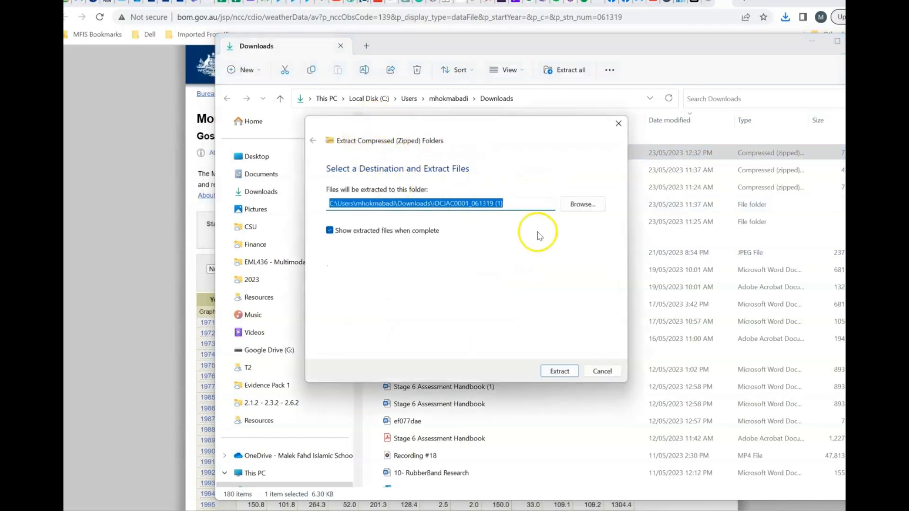
left_click(559, 377)
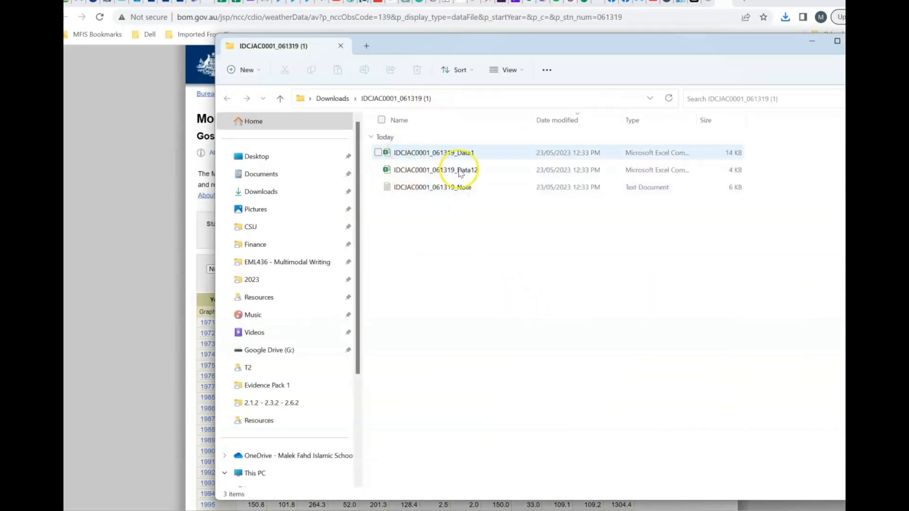
left_click(402, 190)
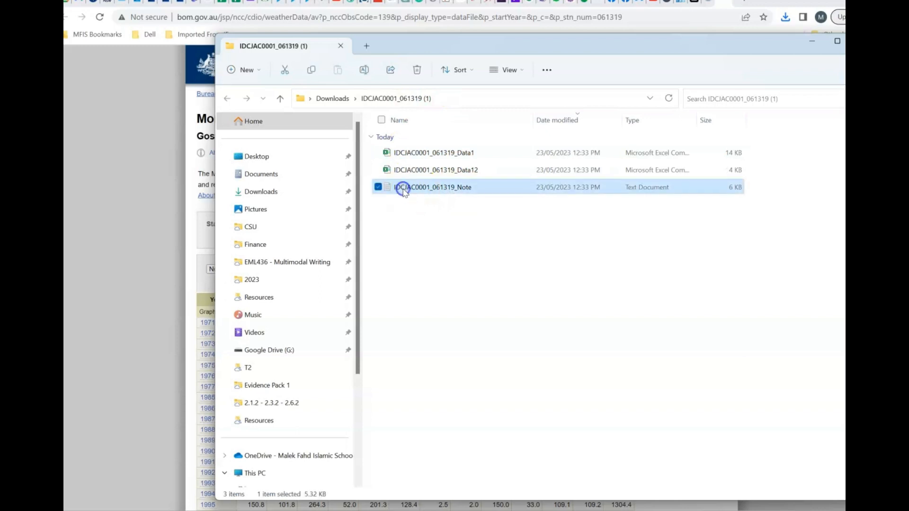
left_click(377, 187)
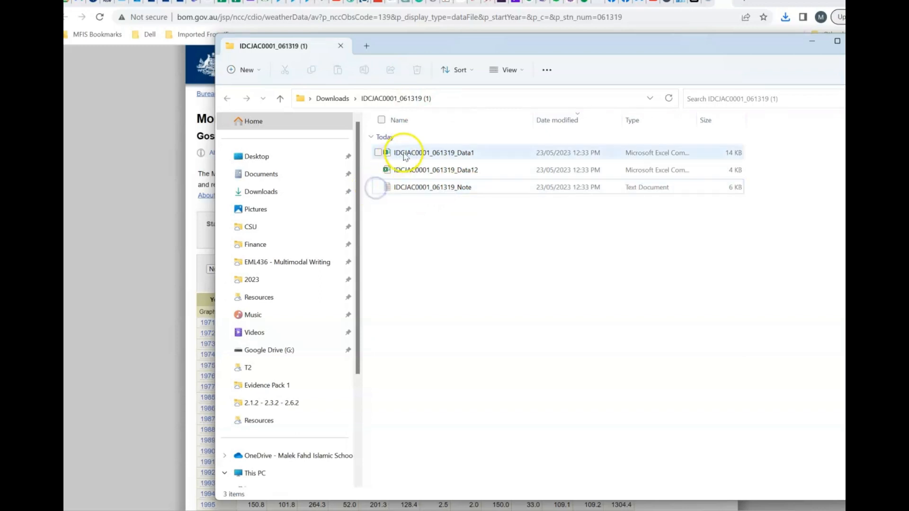
left_click(395, 155)
left_click(378, 153)
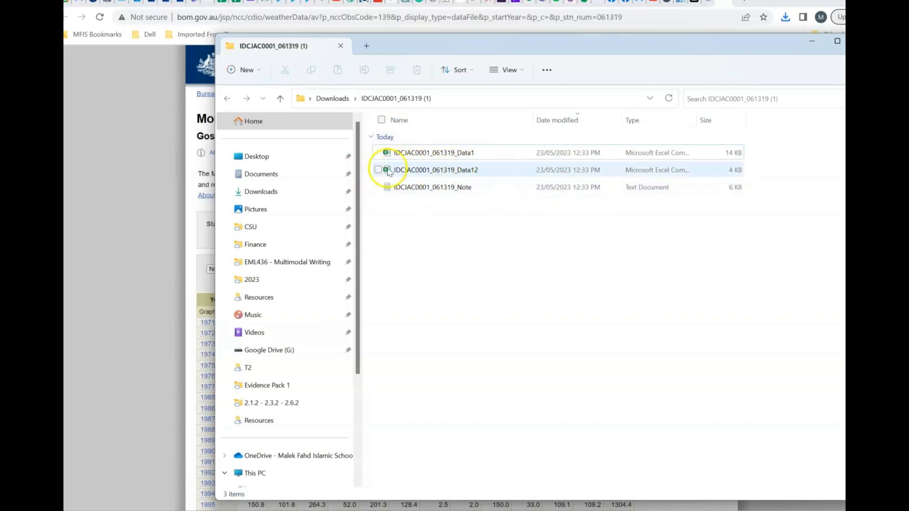
- Open the extracted IDCJAC0001_061319_Data12 file in Excel, closing the same-named dashboard workbook without saving, and maximize the rainfall data window
left_click(480, 173)
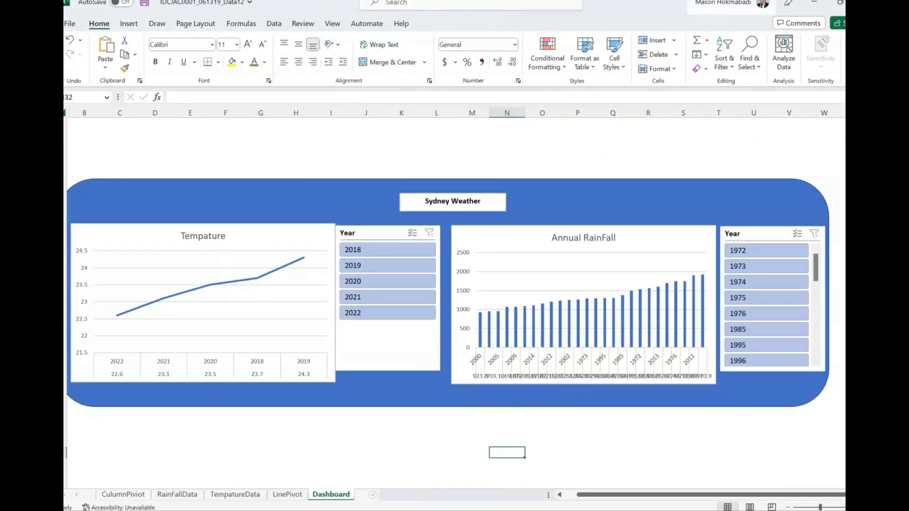
left_click(470, 287)
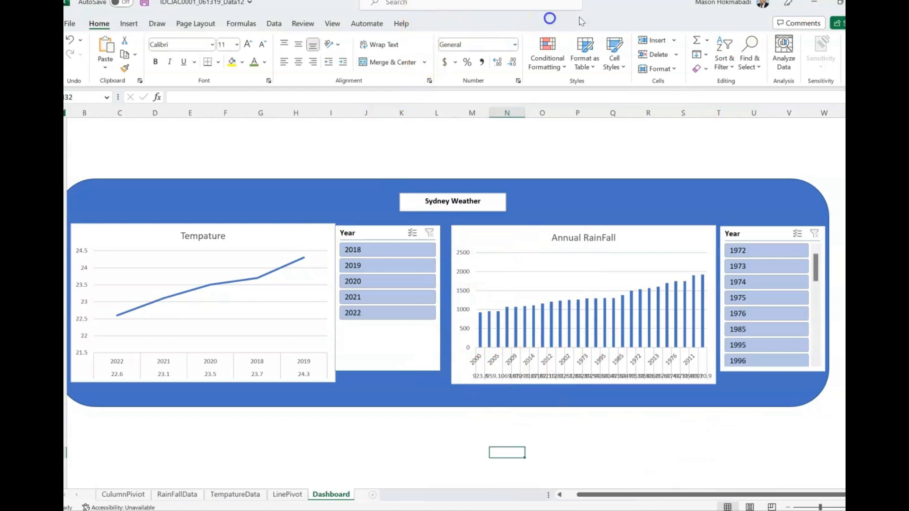
left_click_drag(550, 19, 216, 118)
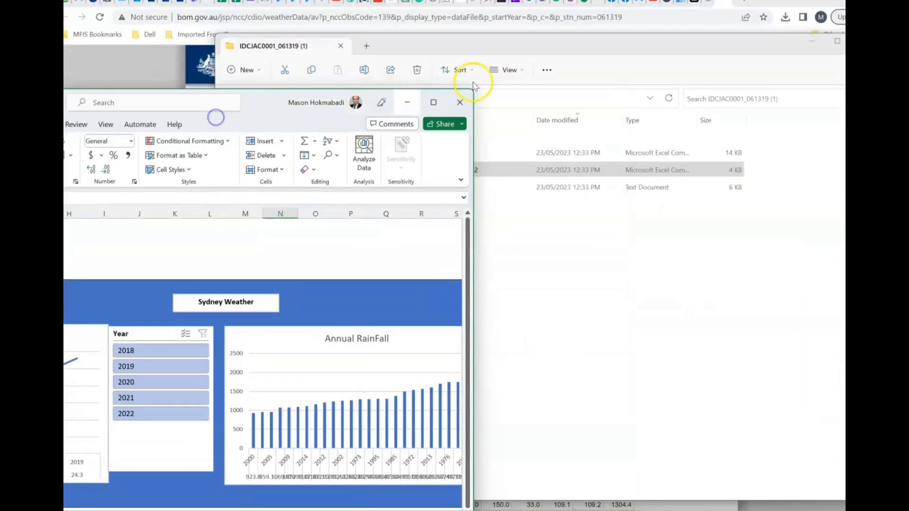
left_click(459, 103)
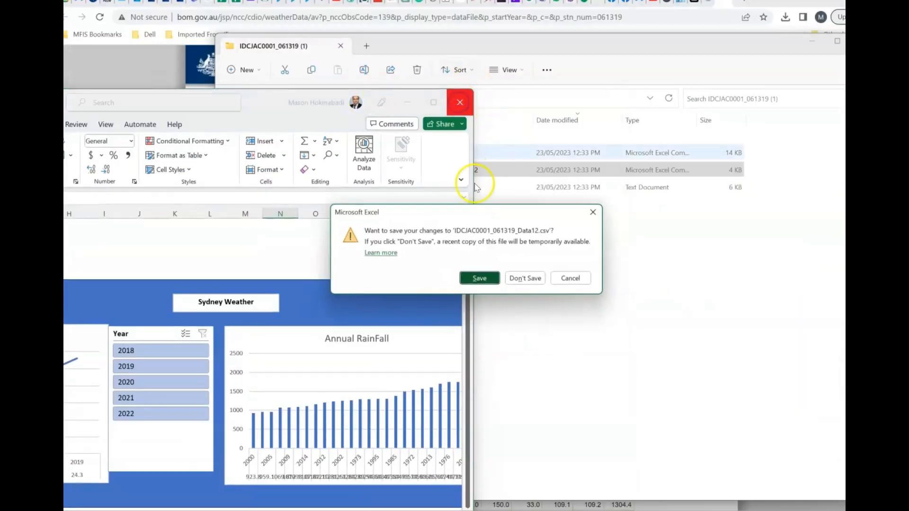
left_click(527, 277)
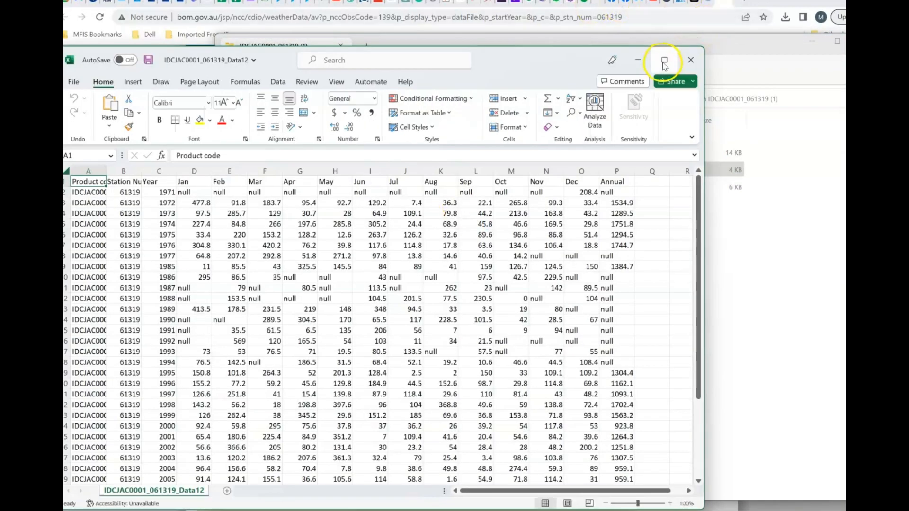
left_click(664, 60)
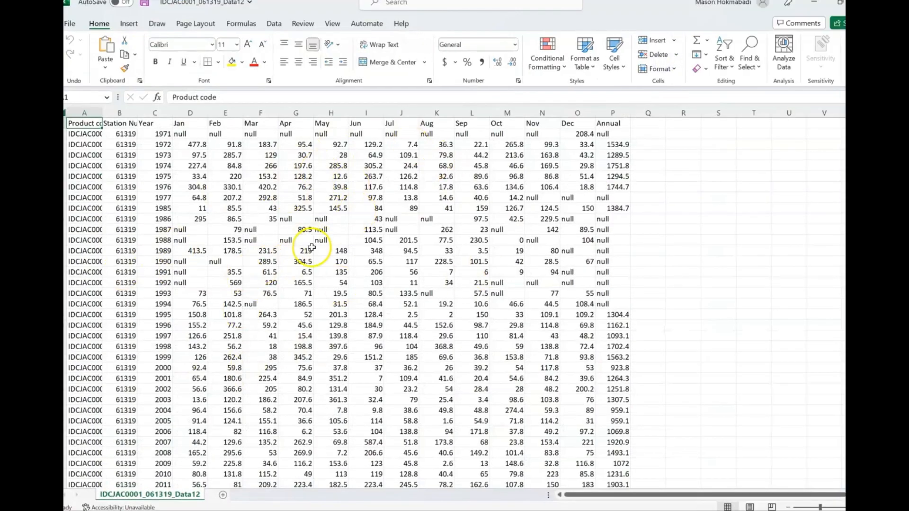
- Switch to the exercise PDF and read steps 9 to 16 on opening the data files and limiting the years used for data visualisation
left_click(591, 510)
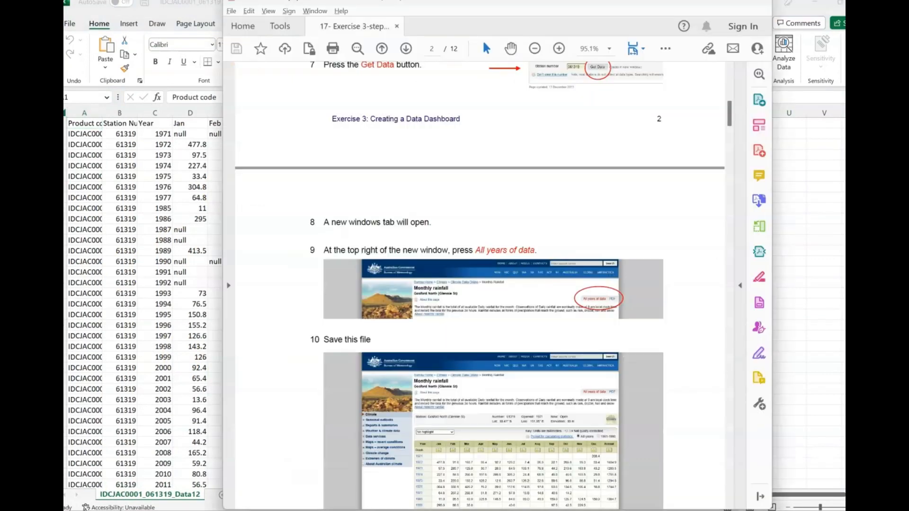
scroll(609, 303, "down", 5)
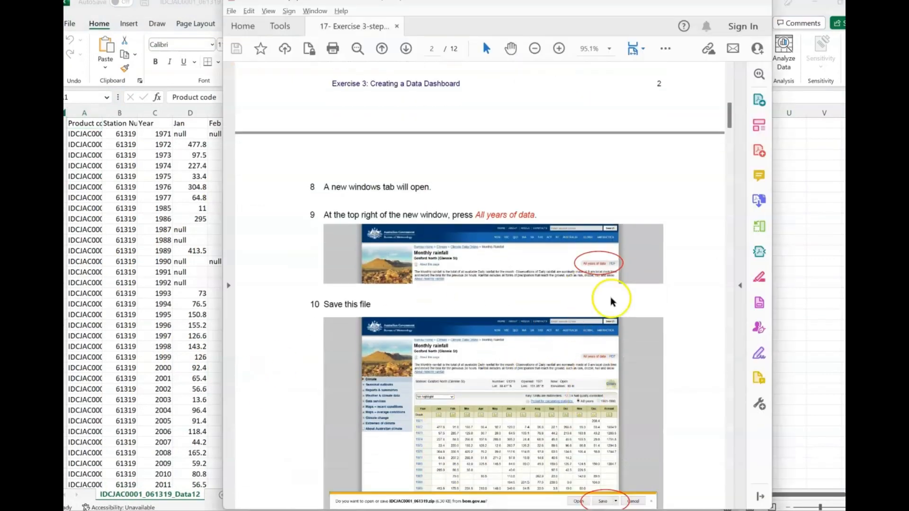
scroll(616, 335, "down", 1)
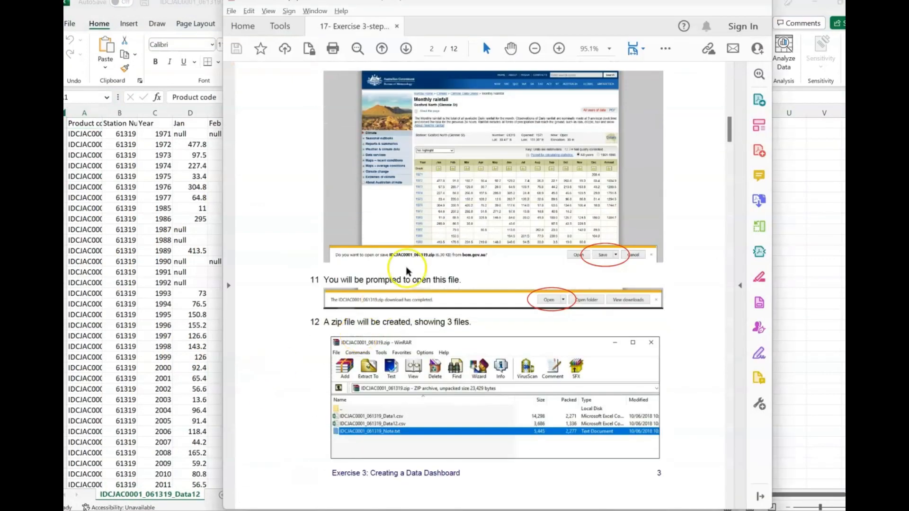
scroll(593, 261, "down", 4)
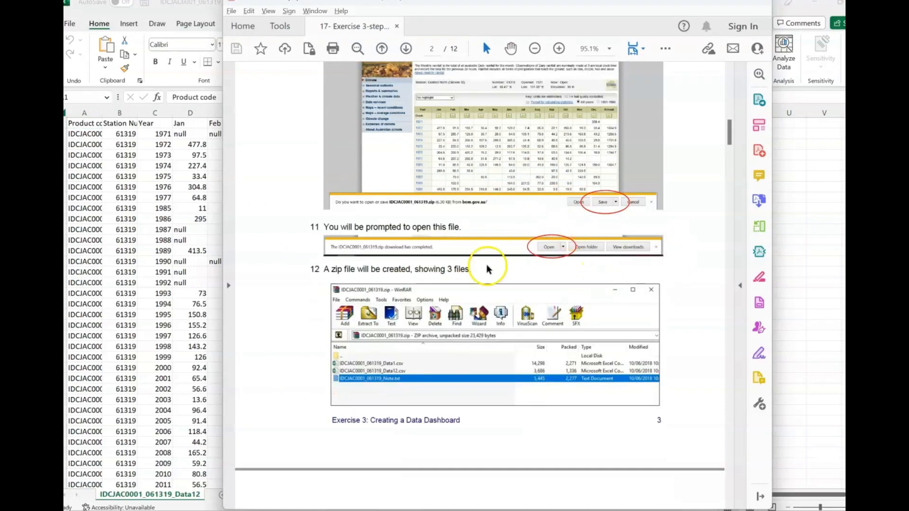
scroll(556, 302, "down", 4)
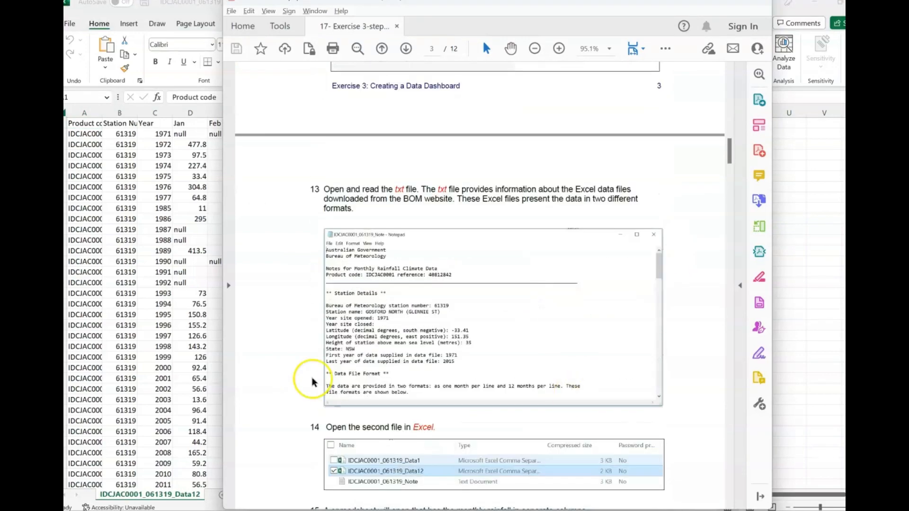
scroll(432, 297, "down", 2)
scroll(433, 298, "down", 2)
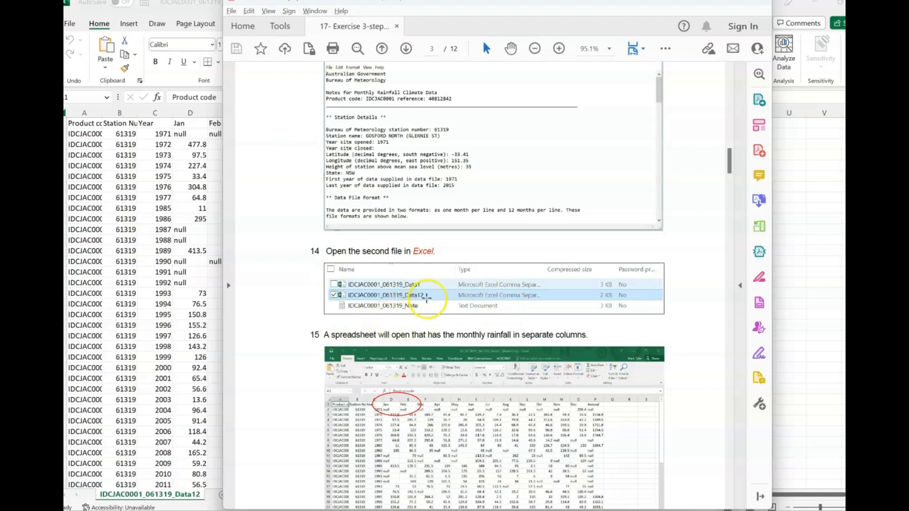
scroll(428, 298, "down", 2)
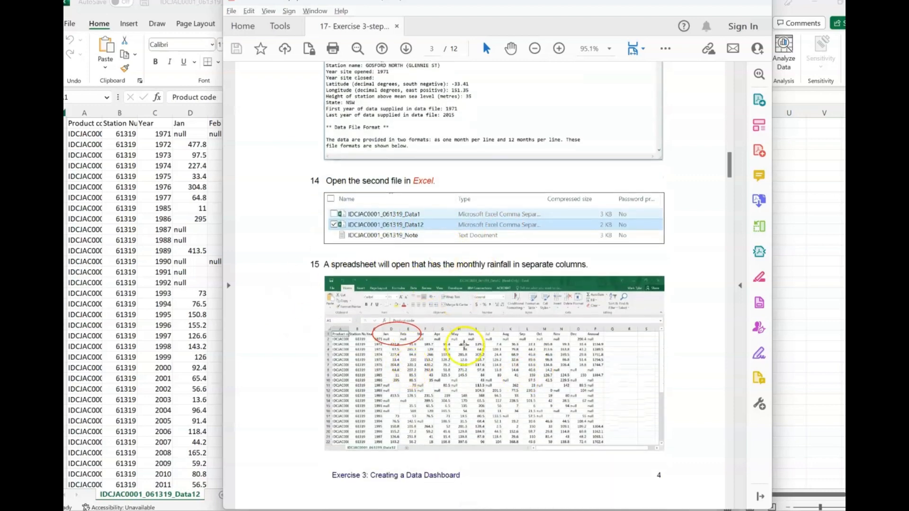
scroll(441, 284, "down", 1)
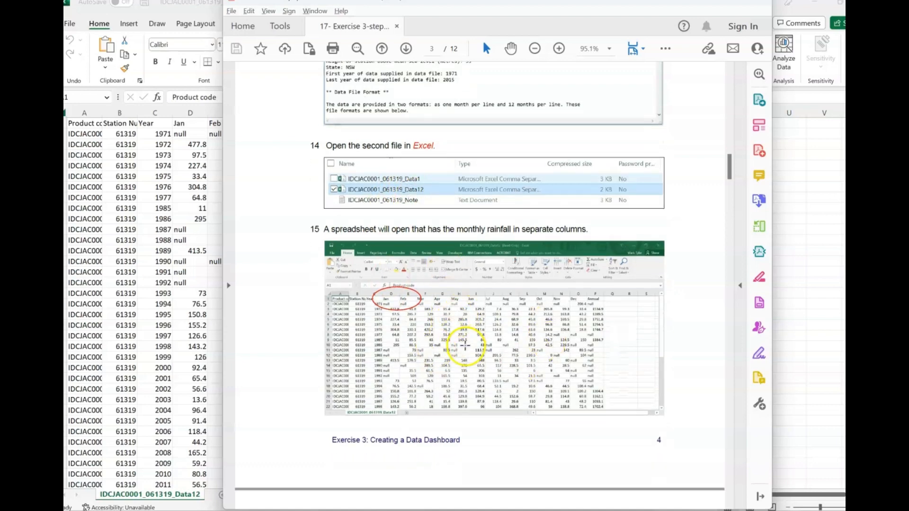
scroll(399, 324, "down", 6)
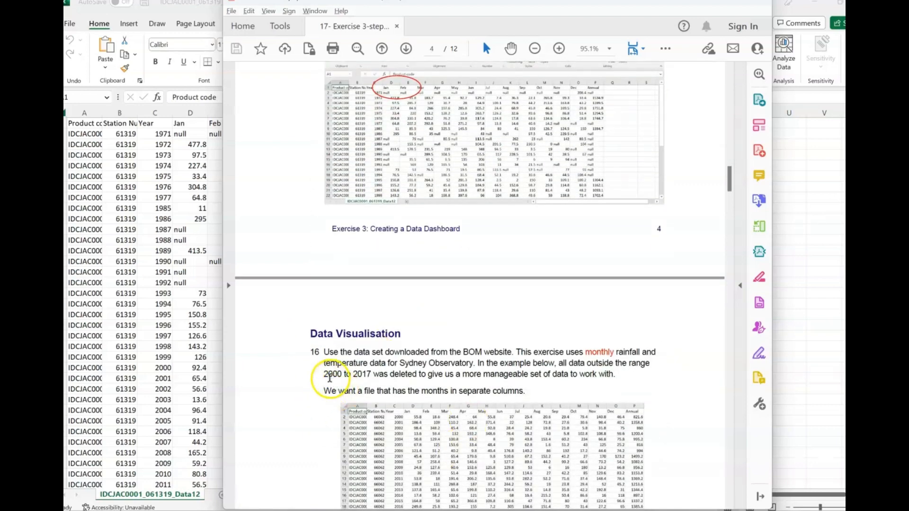
left_click_drag(326, 376, 370, 378)
scroll(600, 371, "down", 1)
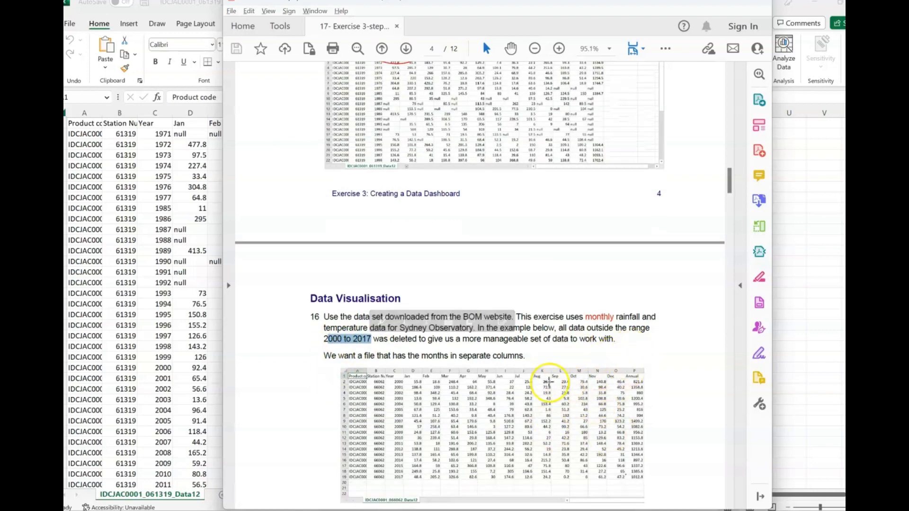
- Return to the rainfall spreadsheet in Excel, reduce its window and delete the 1971 row, which has a null annual total
key("alt+Tab")
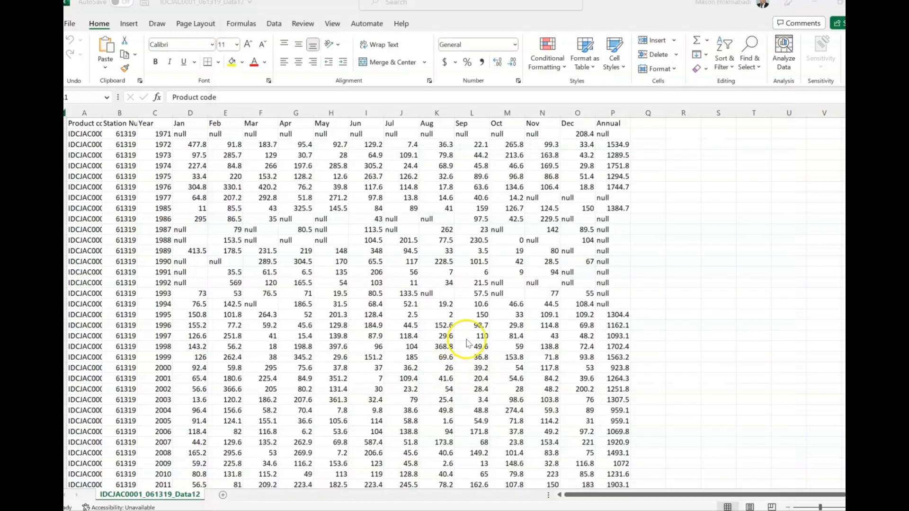
left_click(296, 314)
left_click(616, 133)
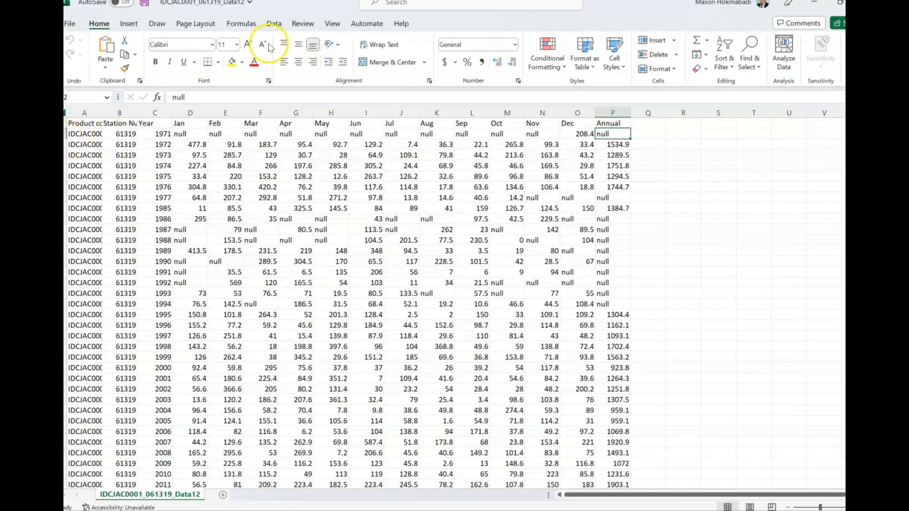
double_click(318, 9)
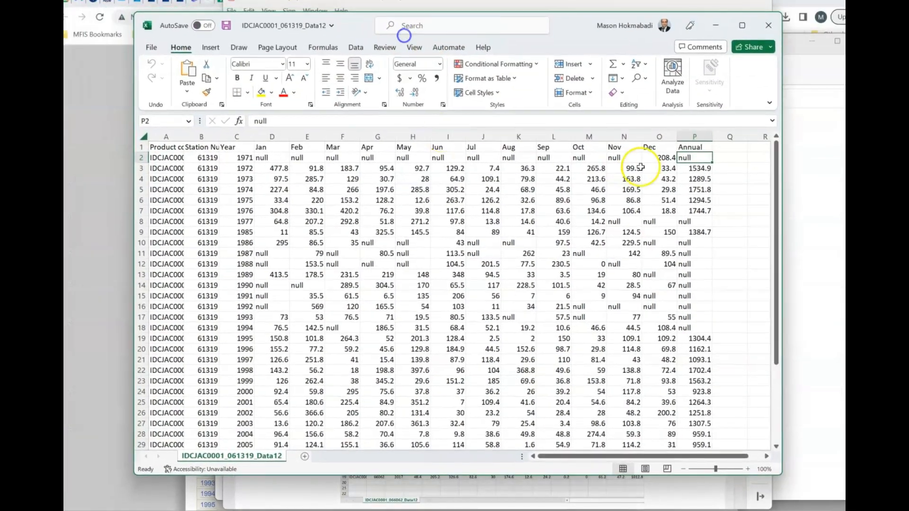
right_click(141, 157)
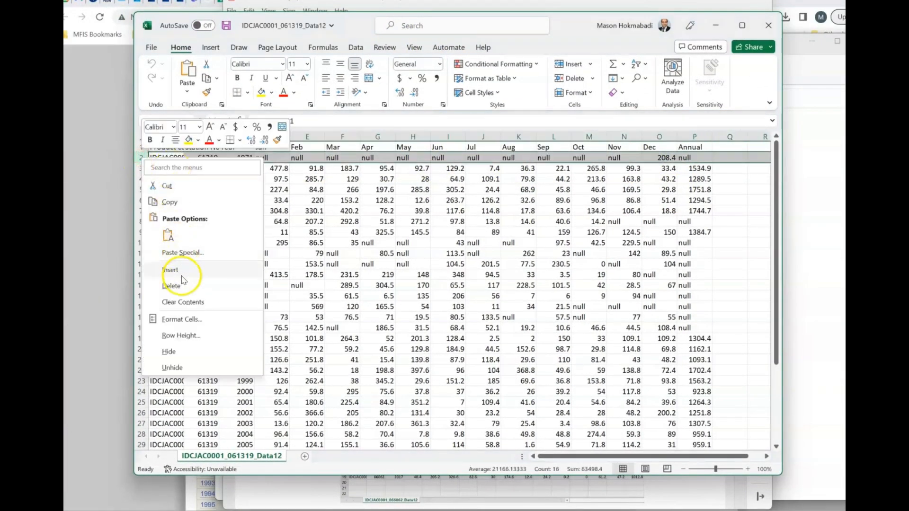
left_click(173, 286)
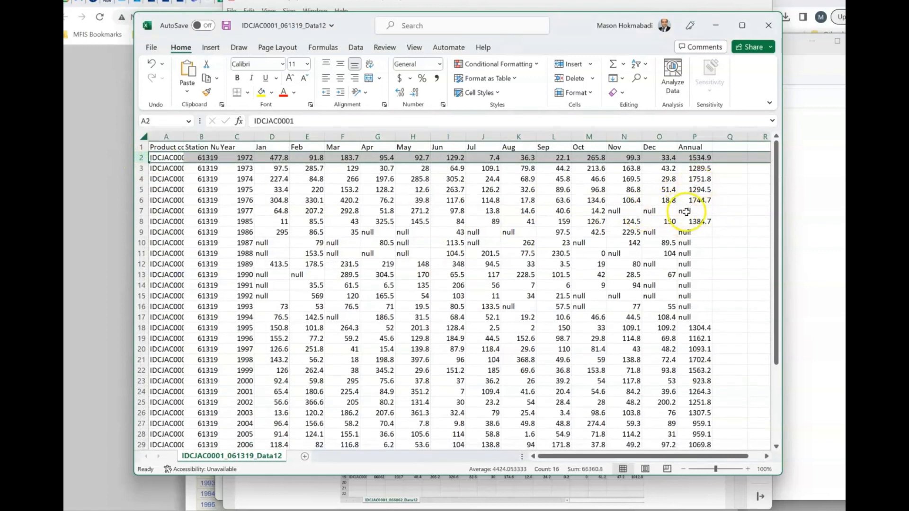
- Delete the 1977 row, which has a null annual total, from the rainfall data
left_click(690, 211)
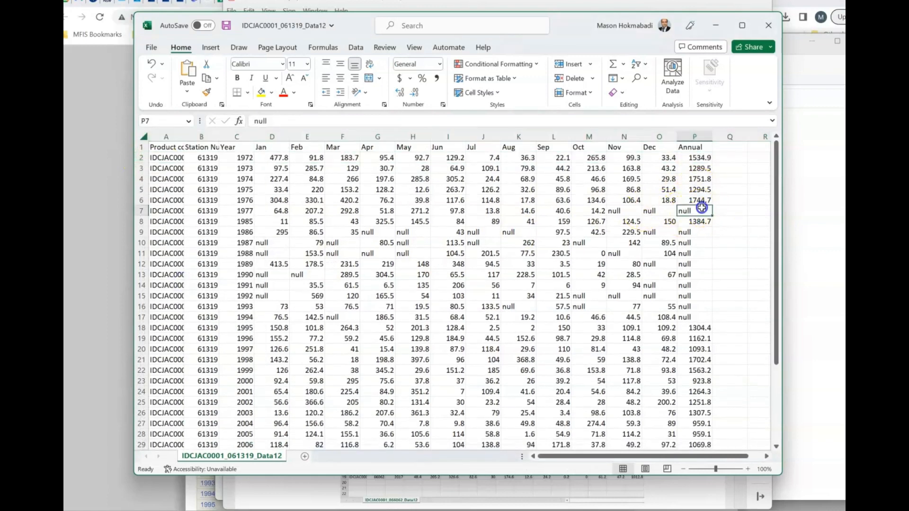
left_click(141, 210)
right_click(142, 211)
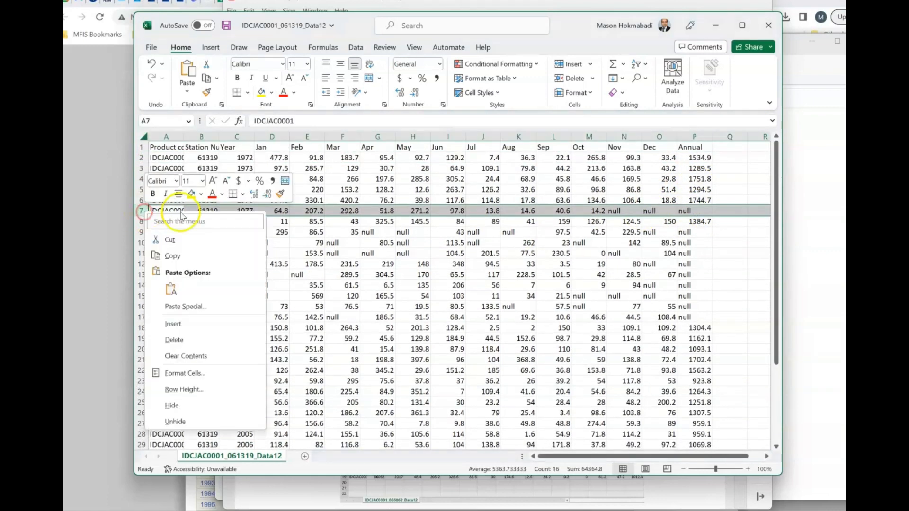
left_click(174, 340)
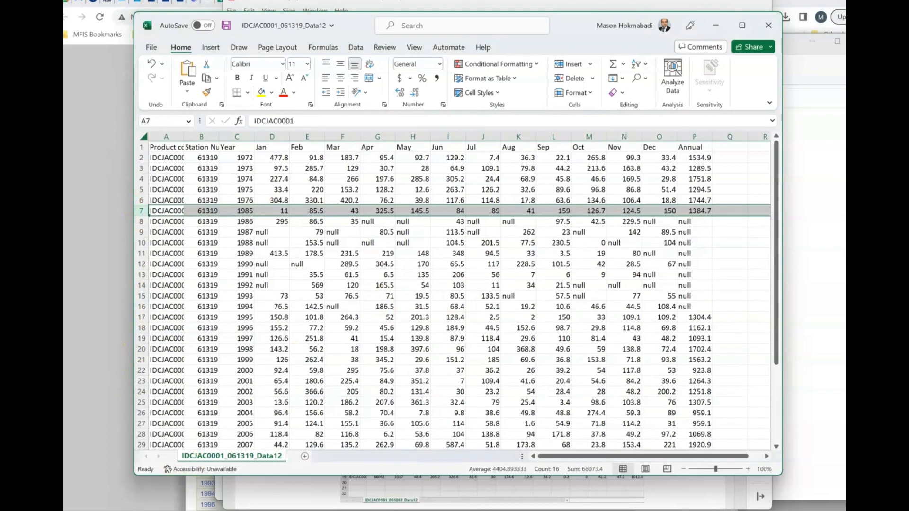
- Delete the consecutive 1986 to 1994 rows, which have null annual totals, from the rainfall data
left_click(694, 222)
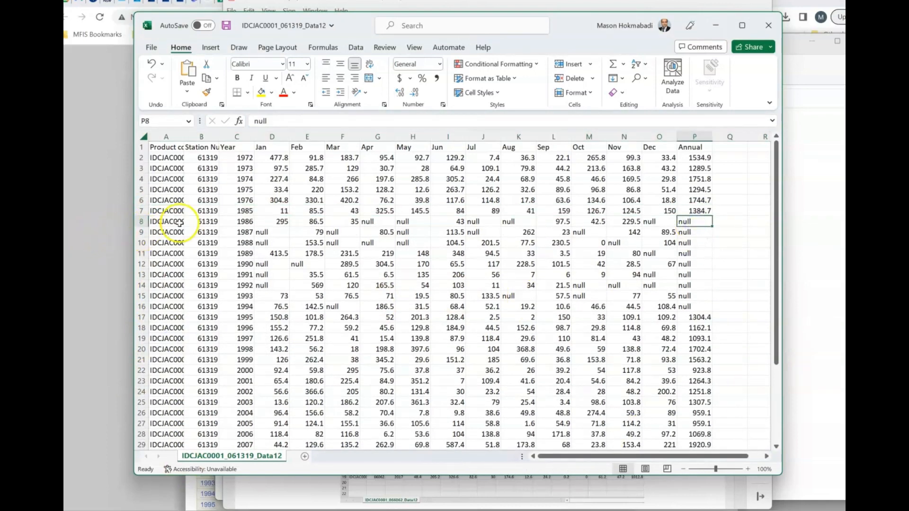
left_click(141, 221)
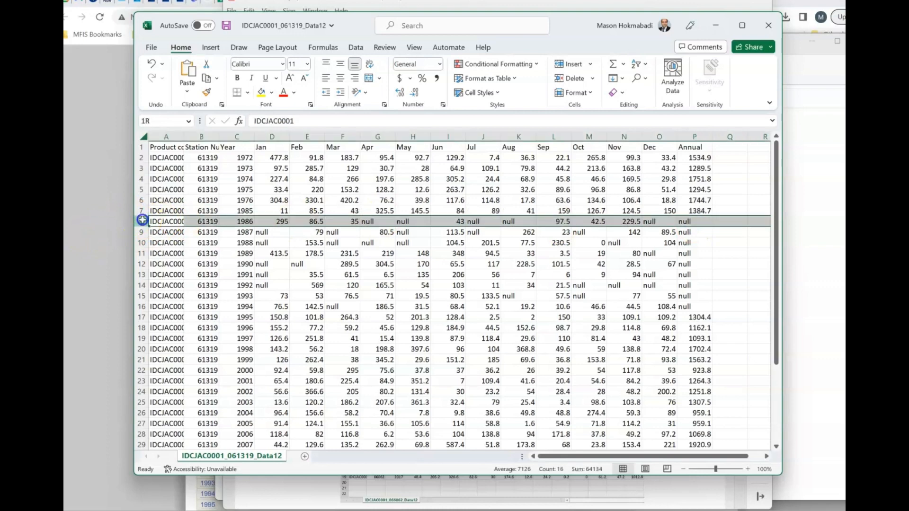
left_click_drag(142, 220, 144, 306)
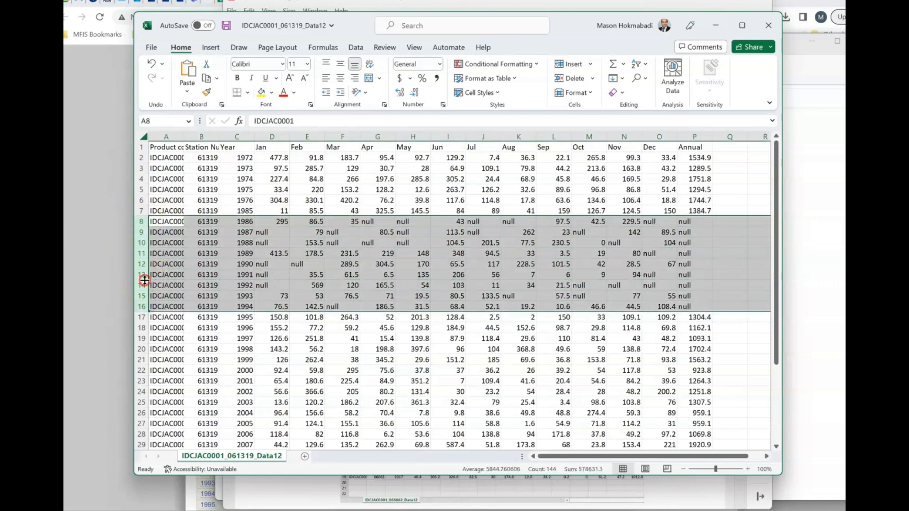
right_click(144, 280)
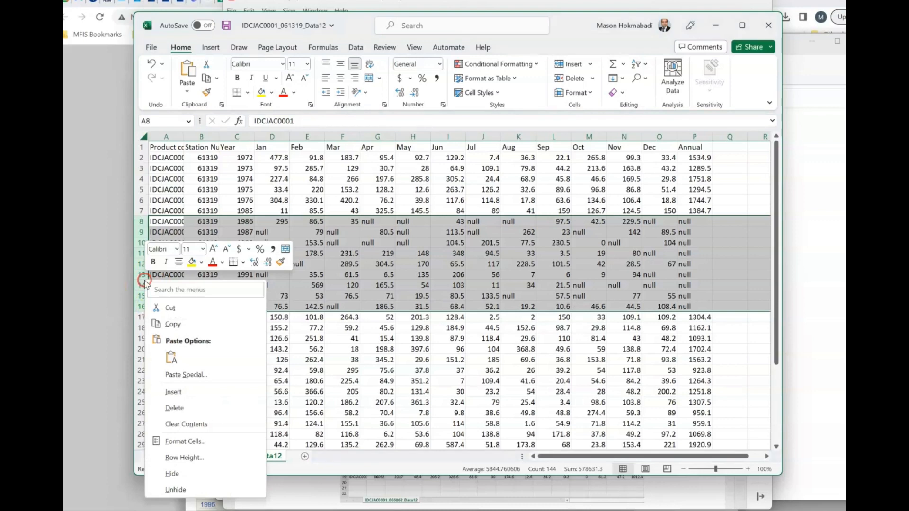
left_click(180, 408)
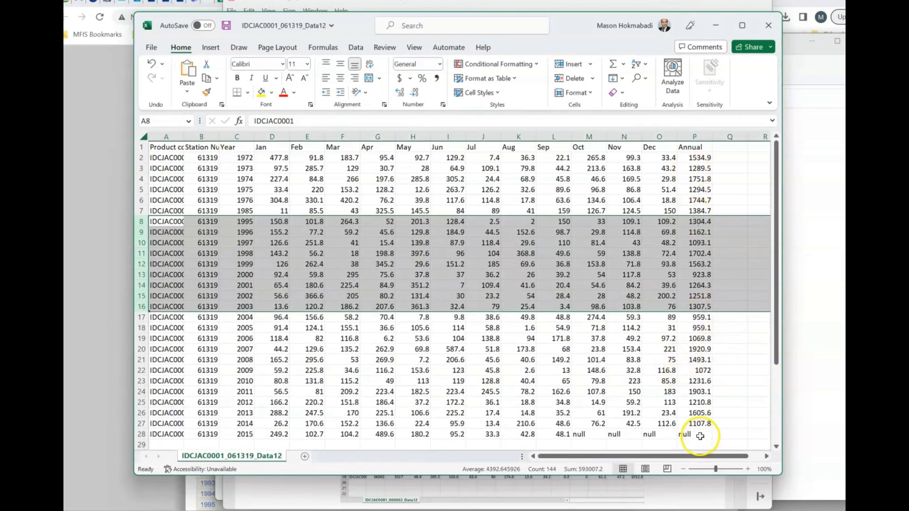
- Delete the 2015 row, which has a null annual total, and widen the spreadsheet window
left_click(700, 436)
left_click(142, 433)
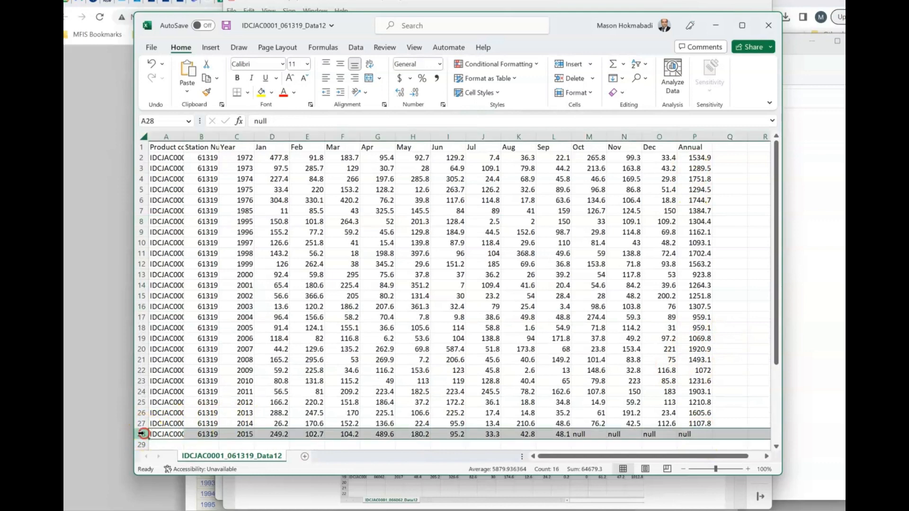
right_click(142, 433)
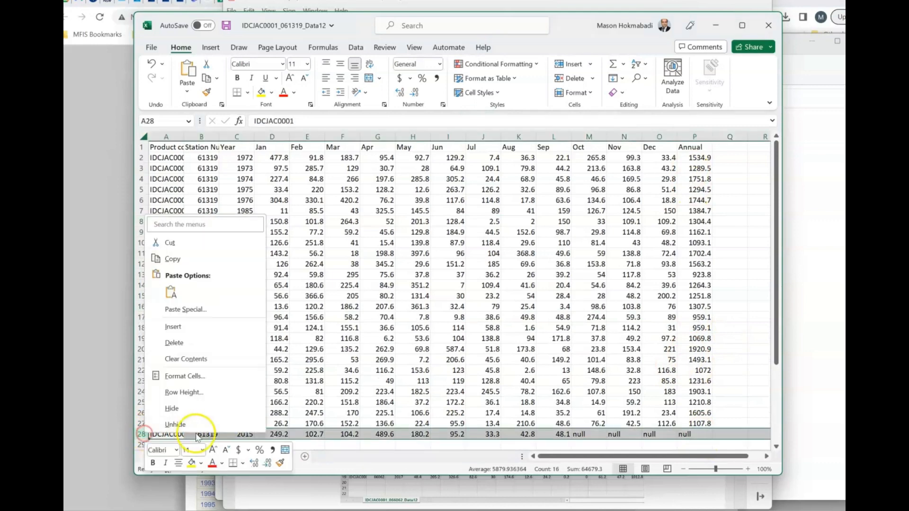
left_click(175, 342)
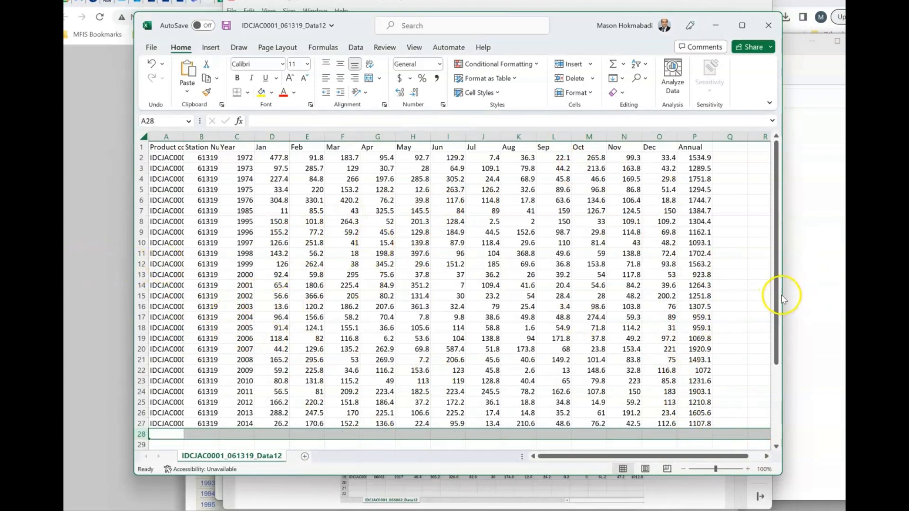
left_click_drag(783, 295, 839, 295)
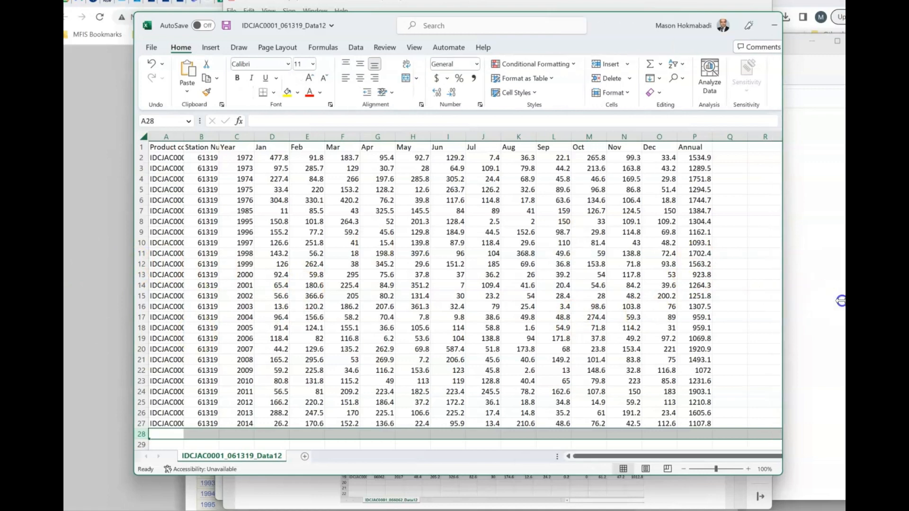
- Switch to the exercise PDF, read steps 16 to 18 on converting the data into a table with headers, and return to the Excel spreadsheet
left_click(108, 230)
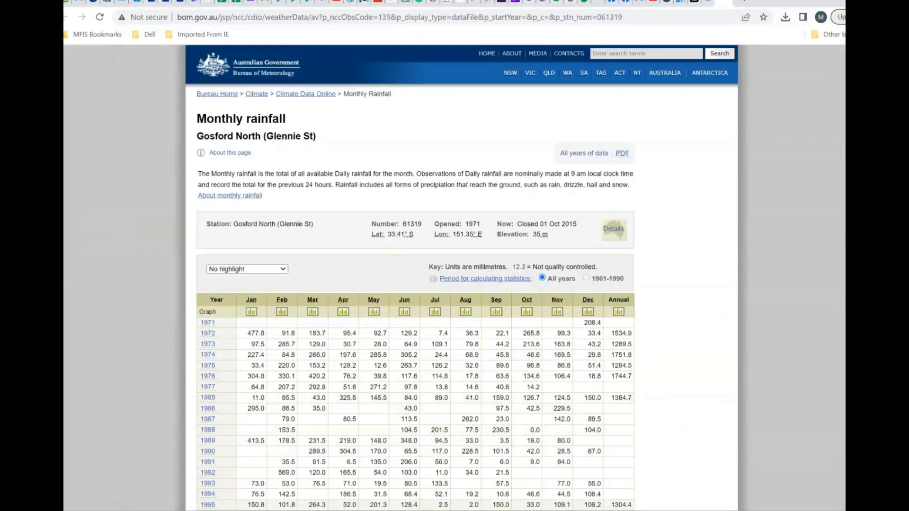
left_click(401, 510)
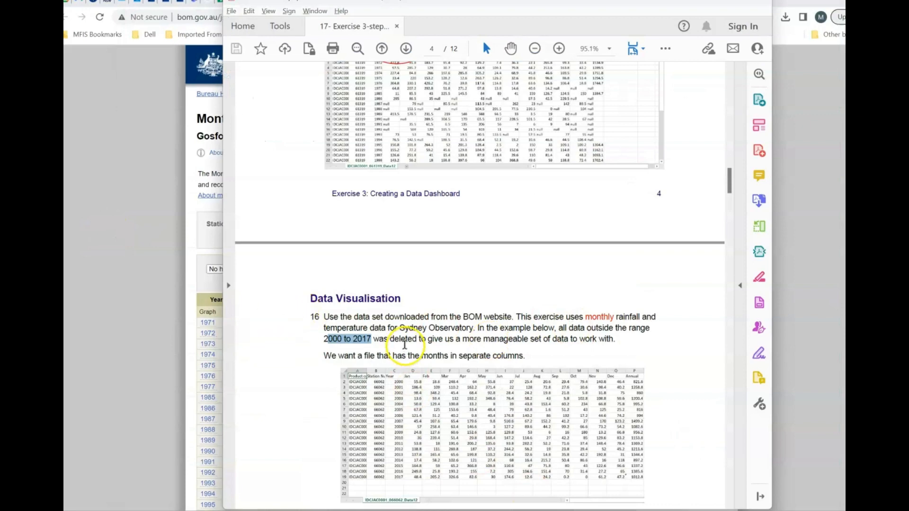
left_click(406, 340)
scroll(347, 343, "down", 3)
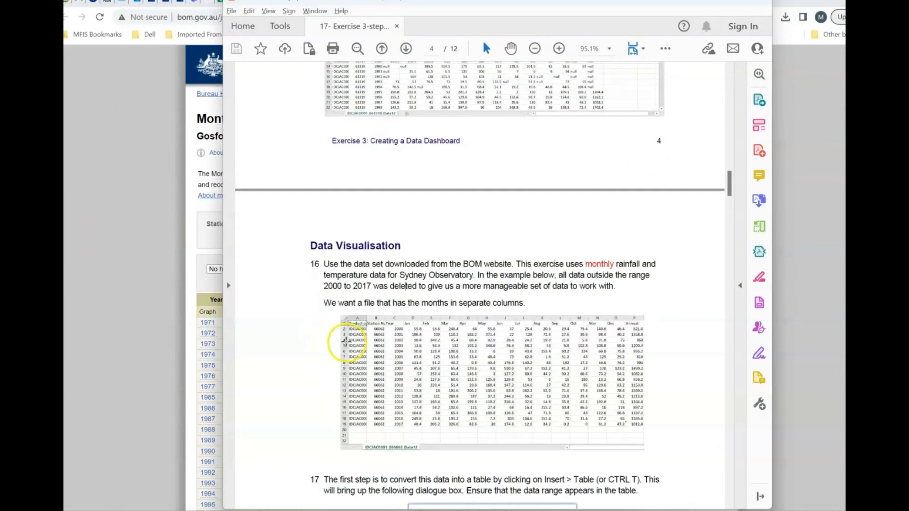
scroll(349, 229, "down", 3)
scroll(378, 234, "down", 3)
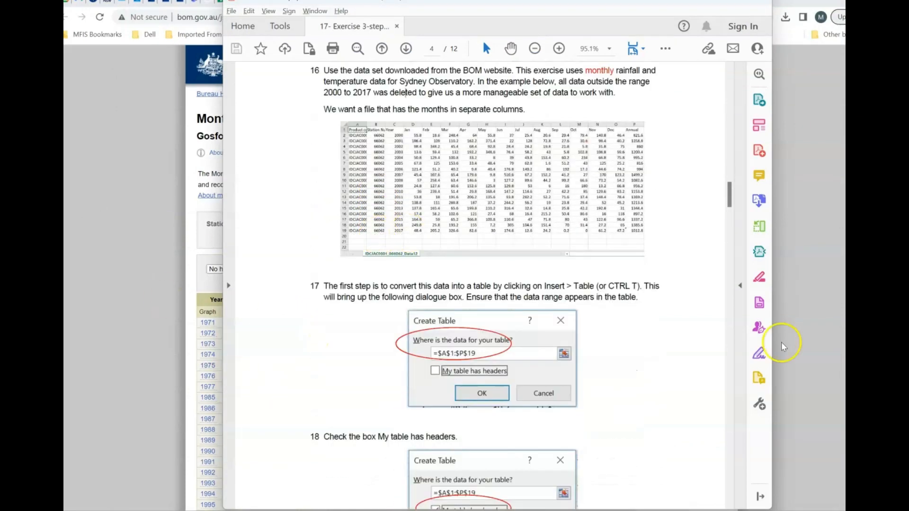
scroll(407, 311, "down", 2)
scroll(537, 312, "down", 2)
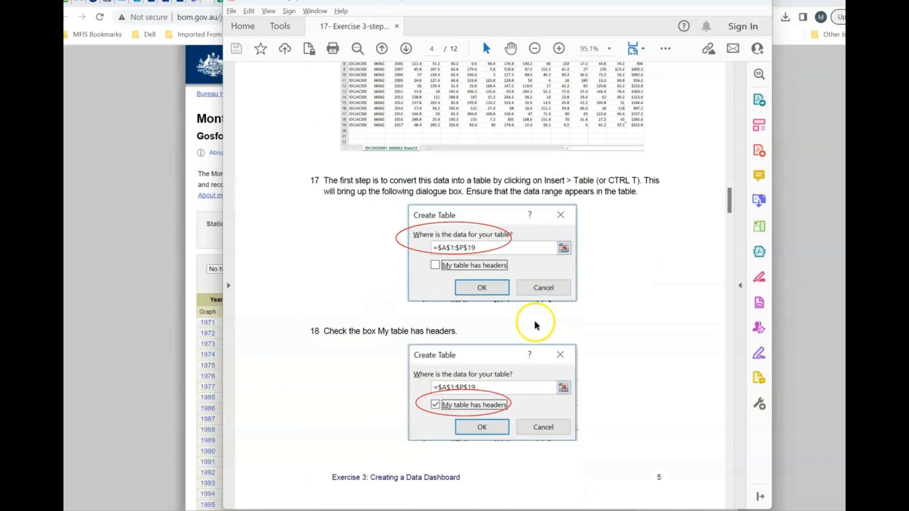
scroll(495, 414, "down", 1)
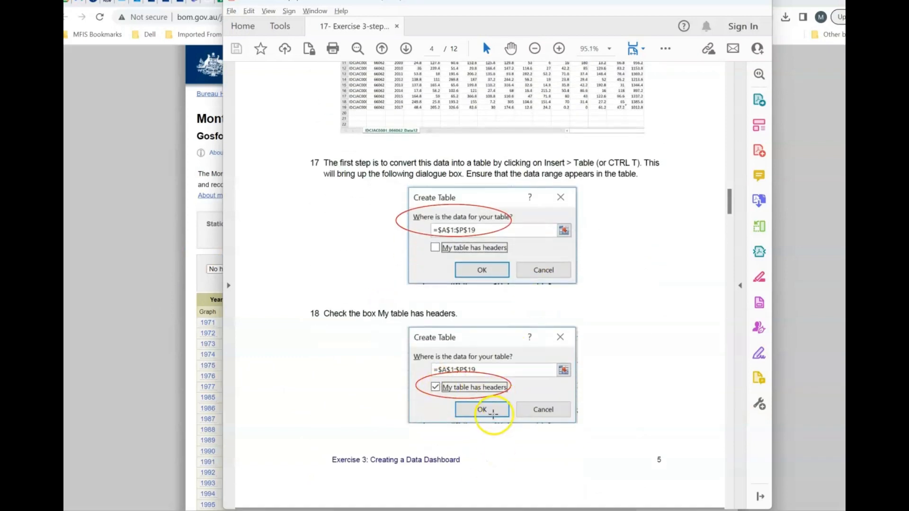
key("alt+Tab")
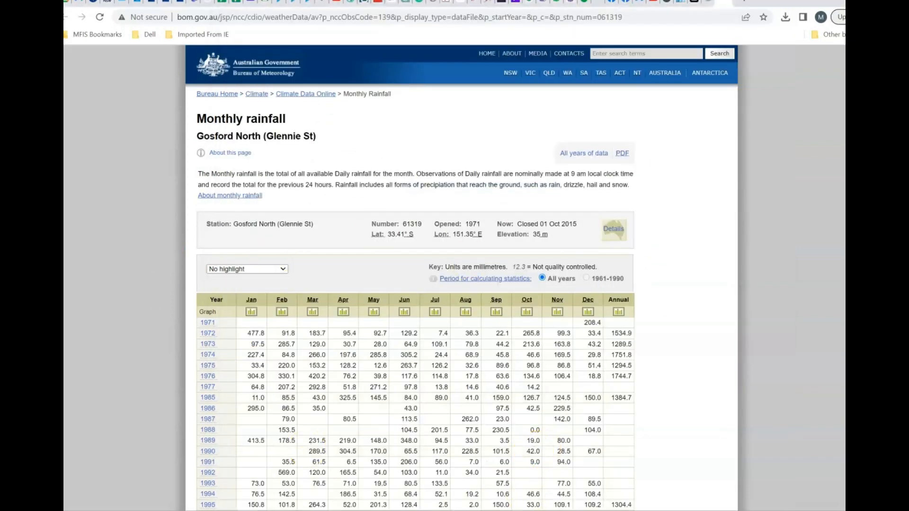
left_click(635, 509)
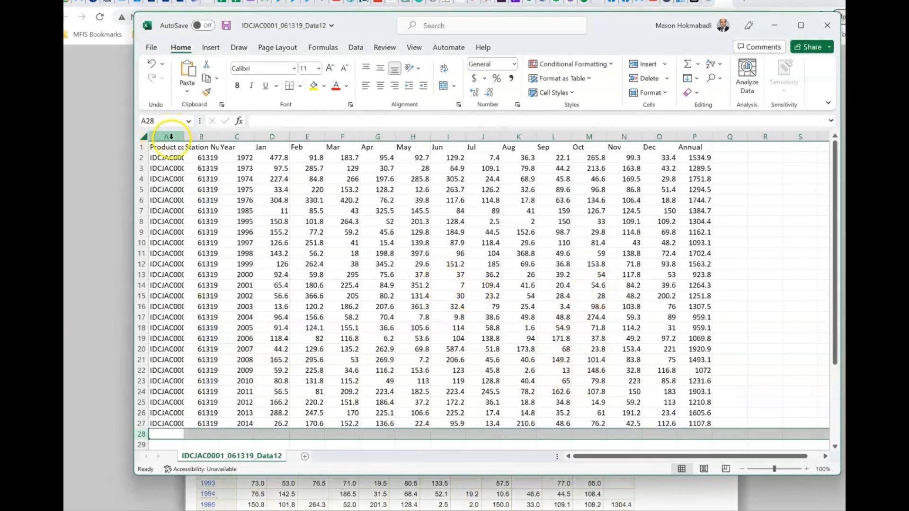
left_click(211, 48)
left_click(237, 71)
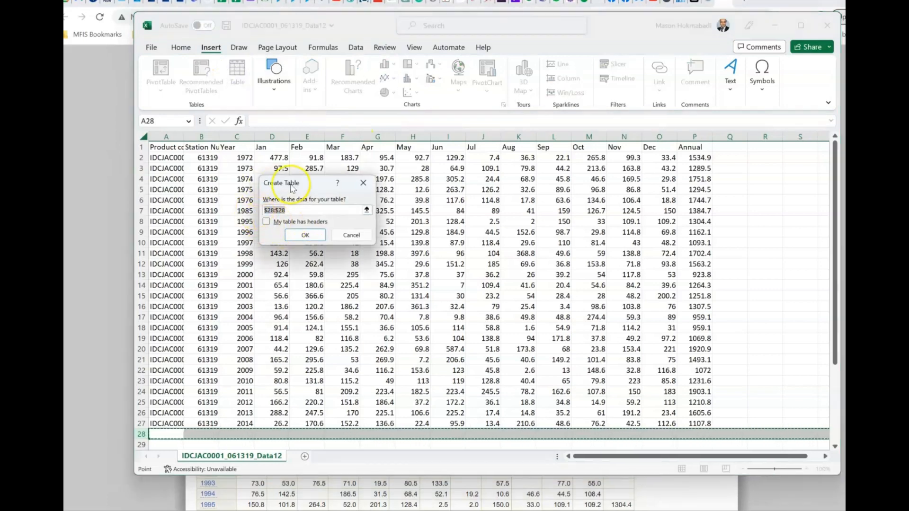
left_click(362, 183)
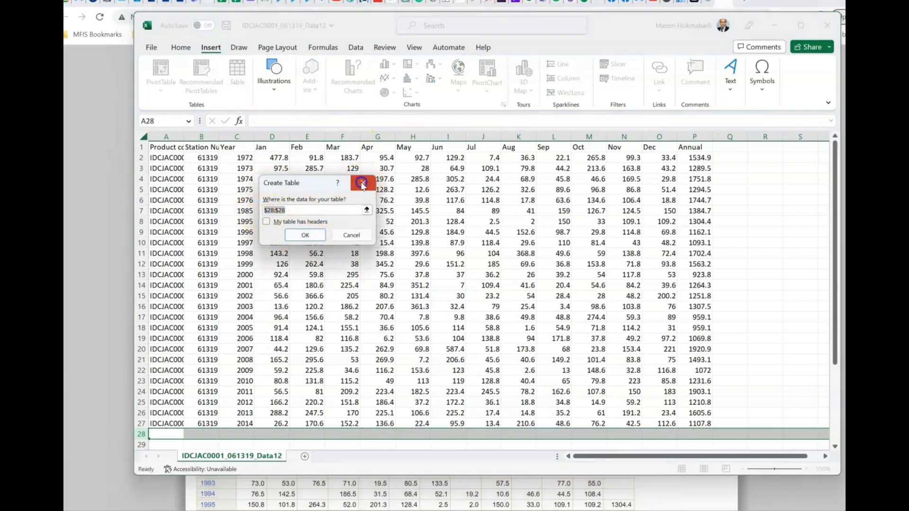
- Make the spreadsheet window taller and convert the rainfall range A1:P27 into a table with headers
left_click_drag(444, 475, 448, 493)
left_click(796, 399)
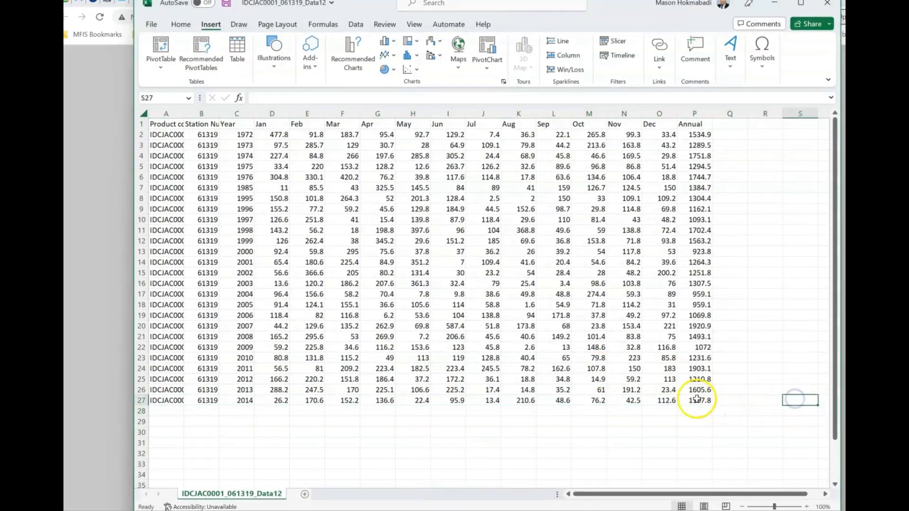
left_click(467, 420)
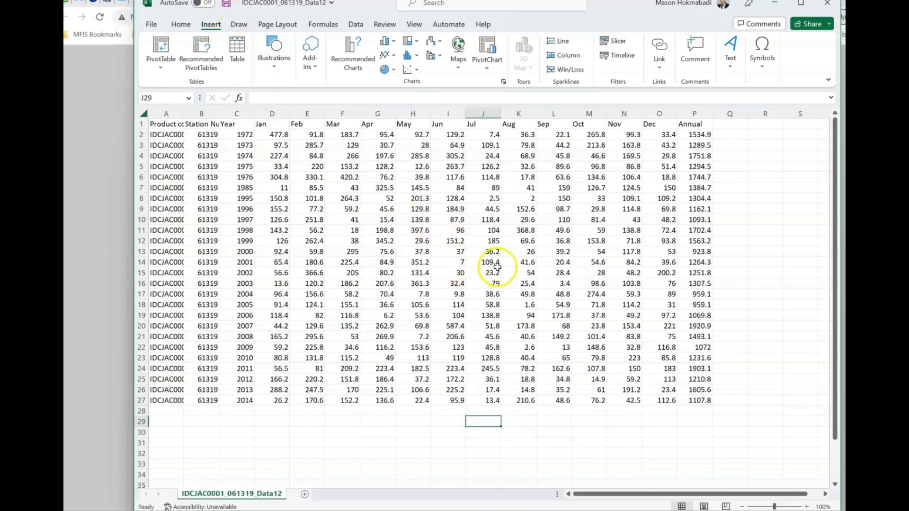
left_click(238, 52)
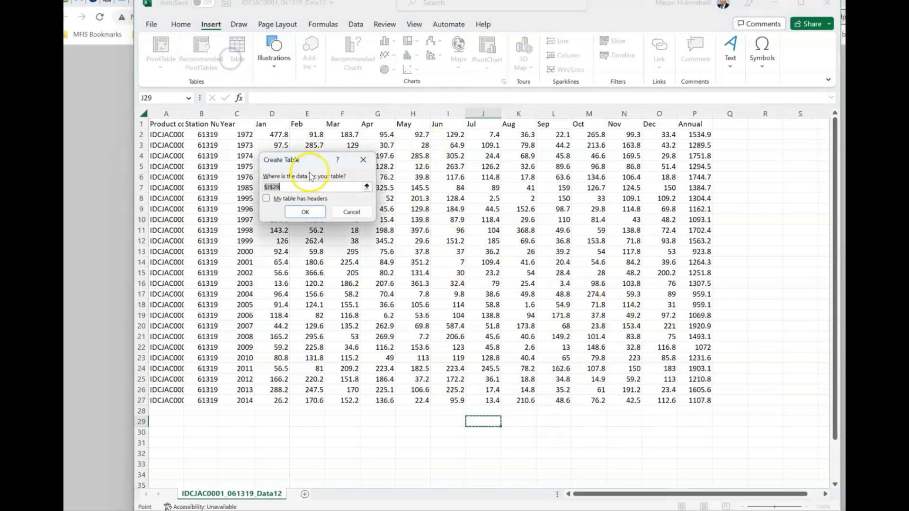
key("Escape")
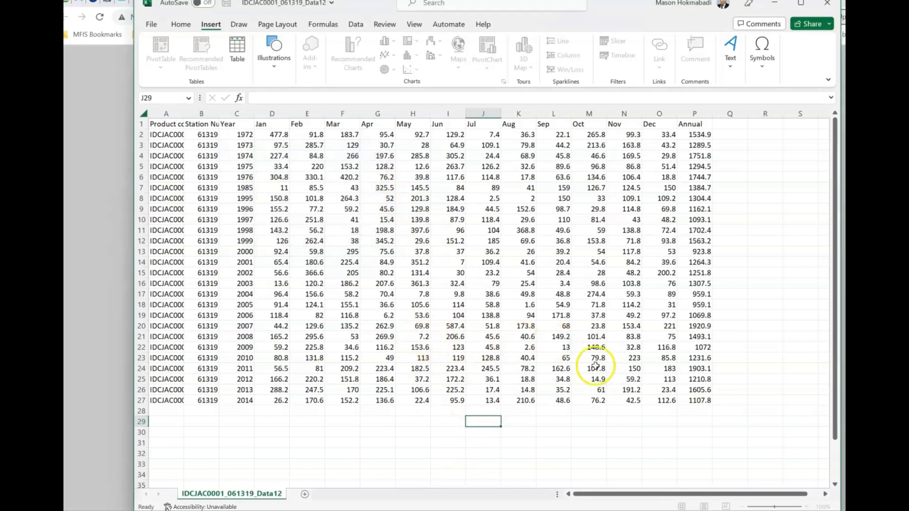
left_click_drag(710, 401, 146, 22)
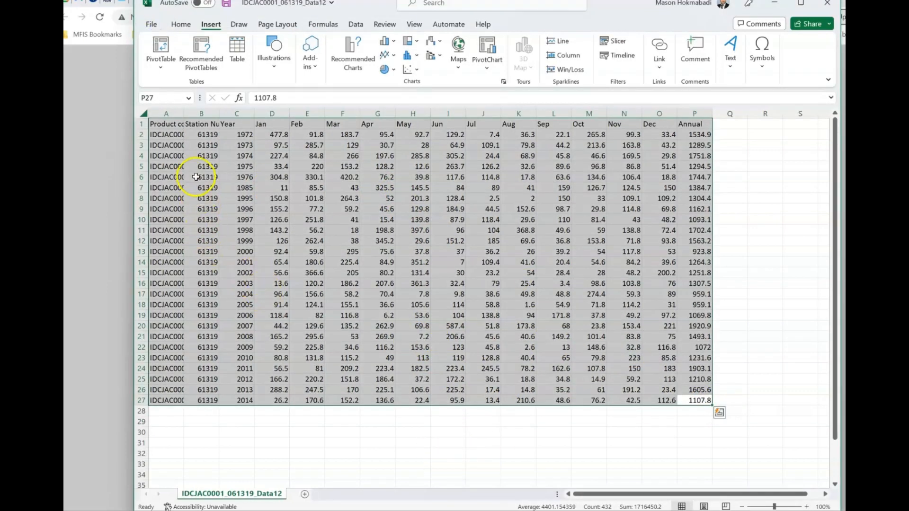
left_click(233, 51)
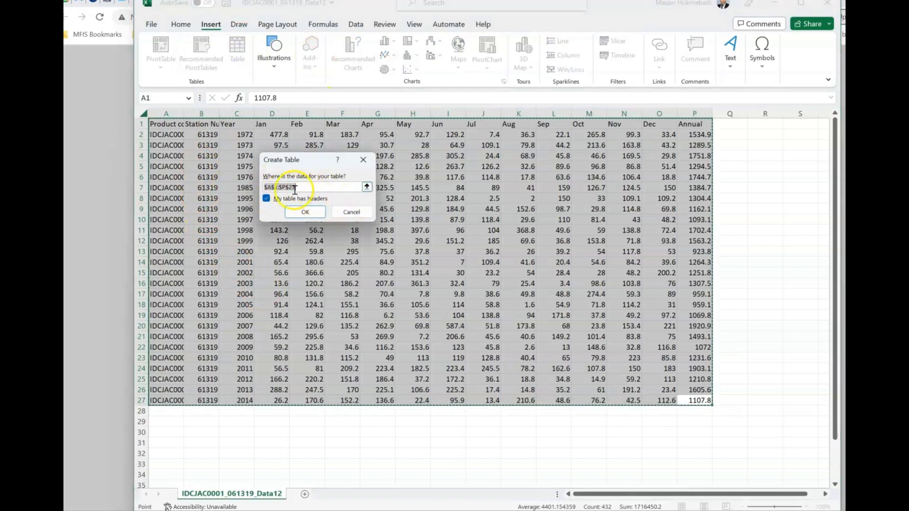
left_click(302, 213)
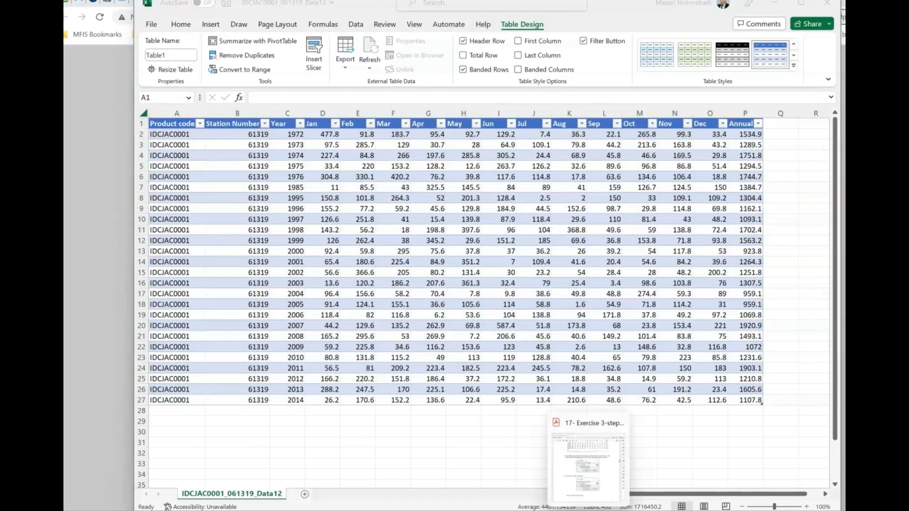
- Switch to the exercise PDF and read steps 19 to 22 on naming the sheet and table and creating a PivotTable
left_click(615, 488)
scroll(516, 331, "down", 3)
scroll(517, 328, "down", 6)
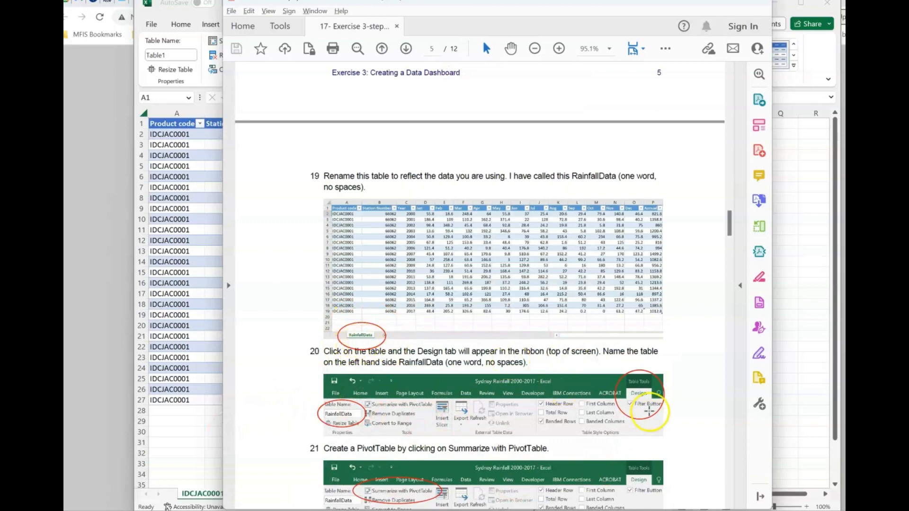
scroll(423, 420, "down", 1)
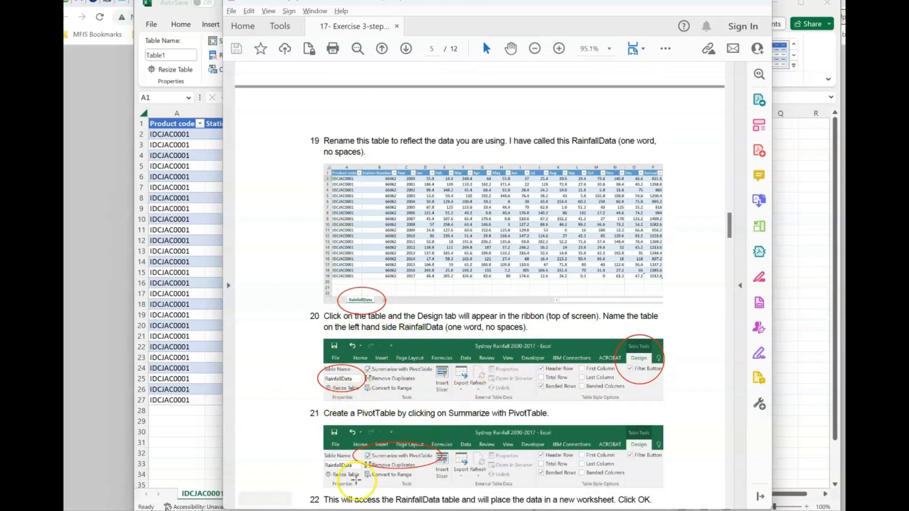
scroll(388, 452, "down", 1)
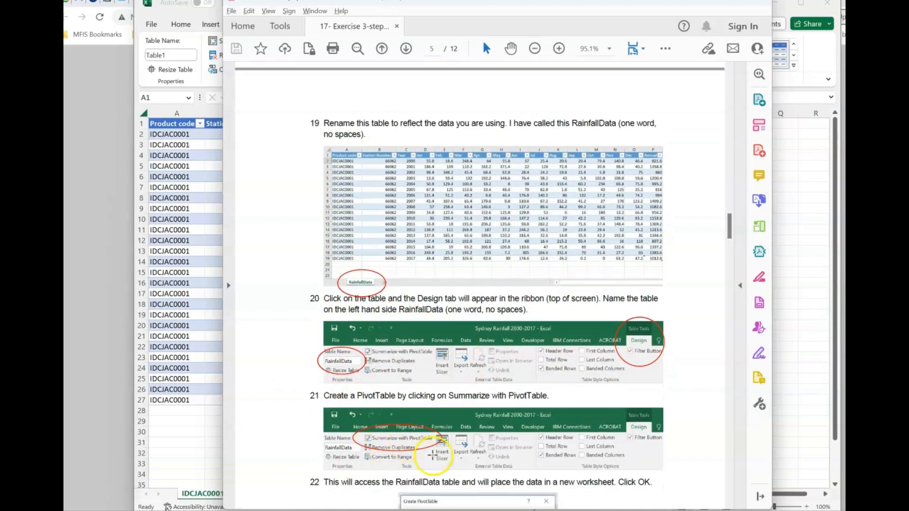
- Return to the Excel spreadsheet and rename the IDCJAC0001_061319_Data12 worksheet as RainFallData
left_click(192, 443)
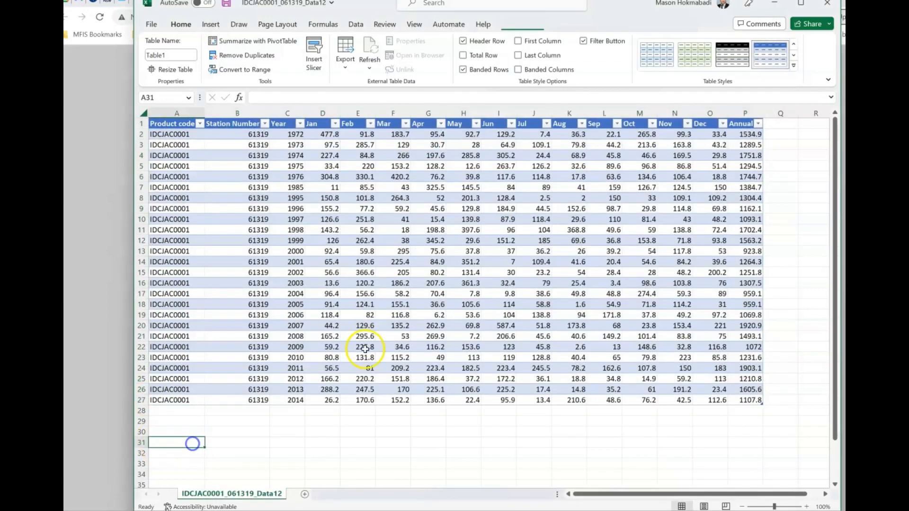
double_click(244, 495)
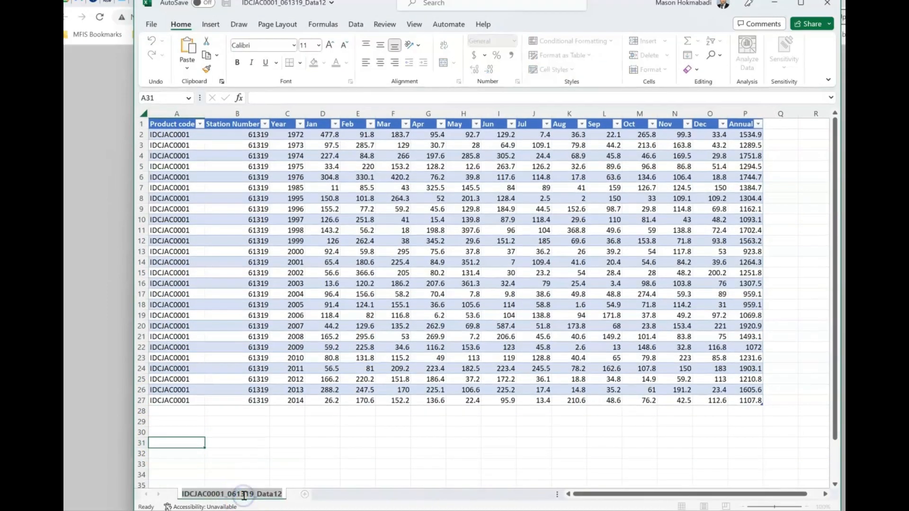
type("RainFallData")
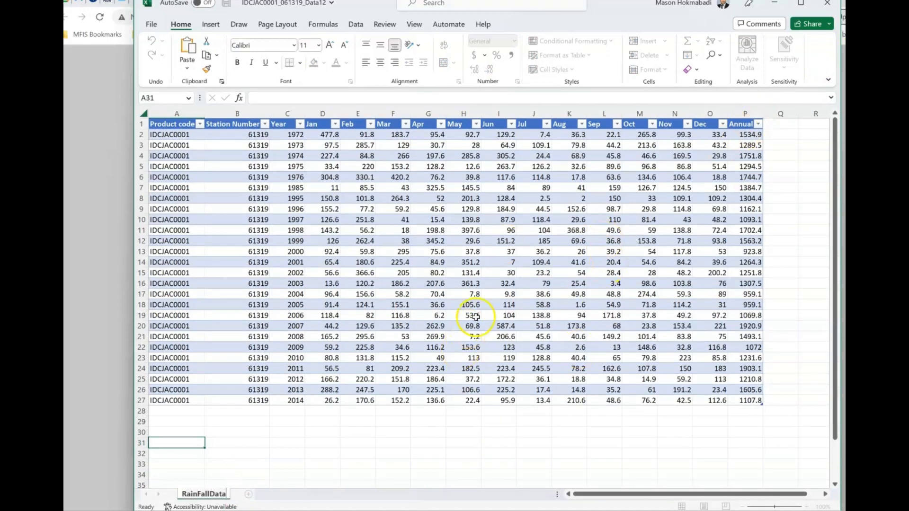
- Name the rainfall table RainFallData in its table design properties and select a cell inside the table
left_click(471, 315)
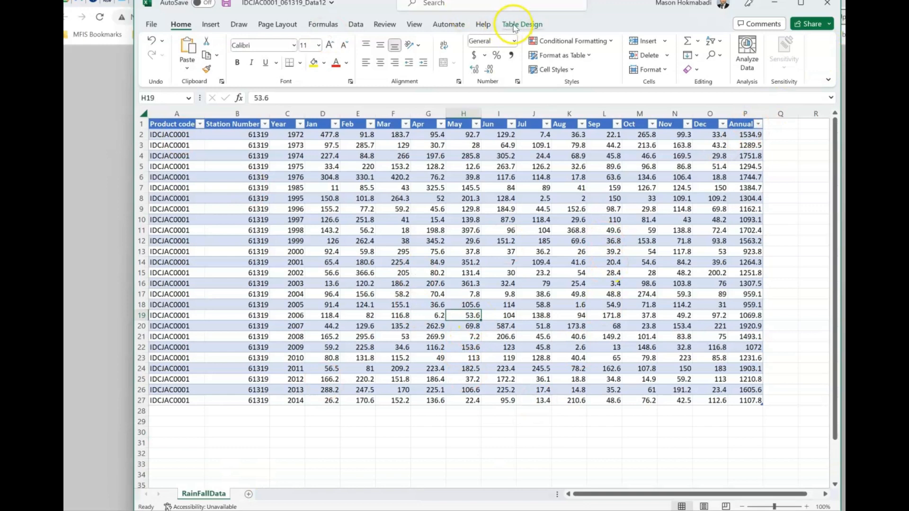
left_click(515, 26)
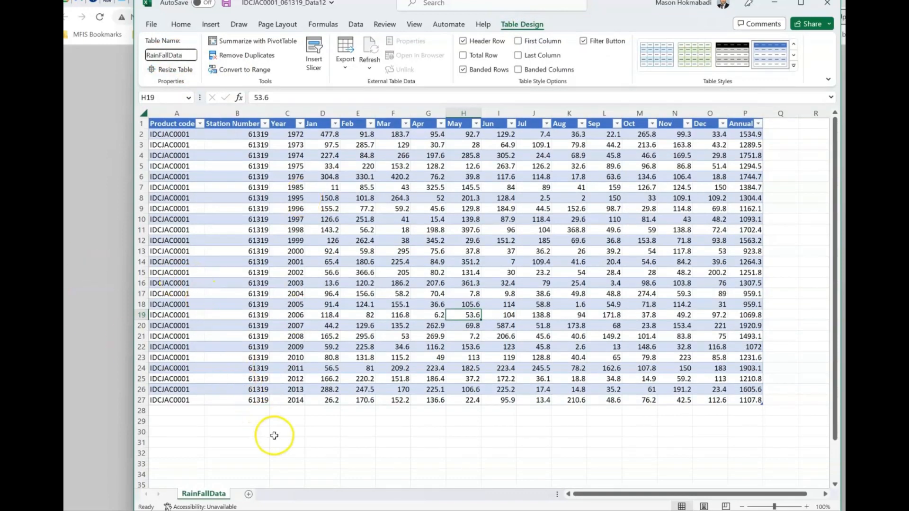
left_click(275, 434)
left_click(330, 296)
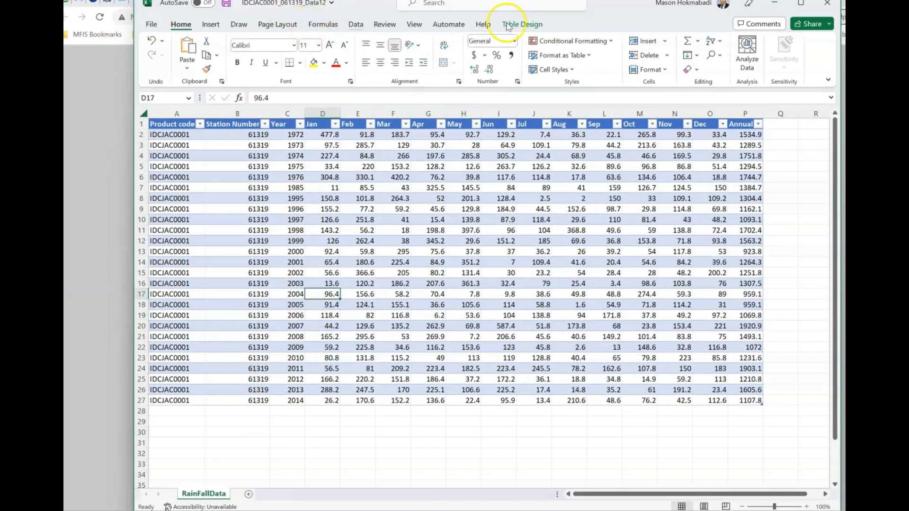
- Summarize the RainFallData table with a PivotTable placed on a new worksheet
left_click(531, 28)
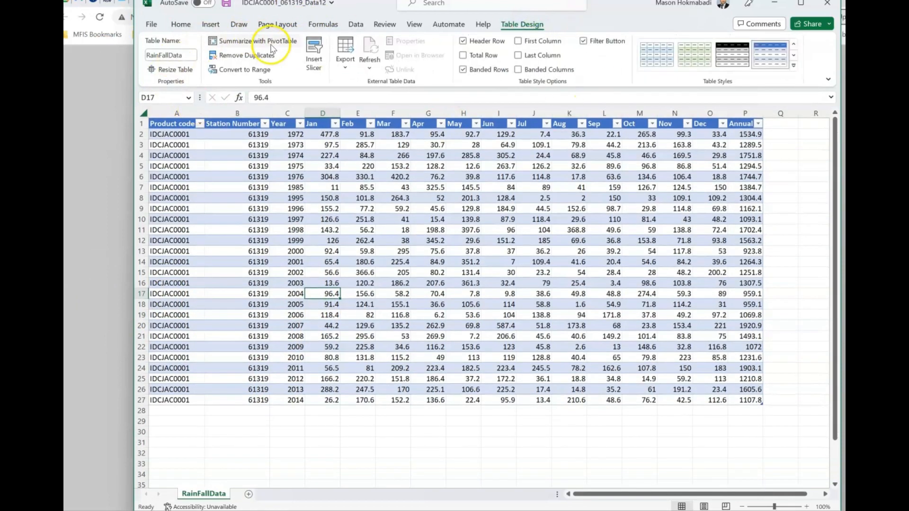
left_click(274, 45)
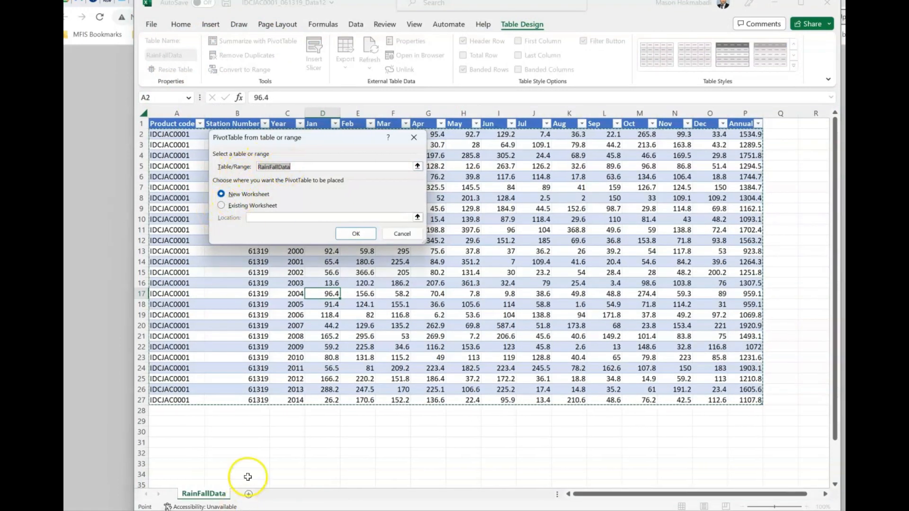
left_click(356, 233)
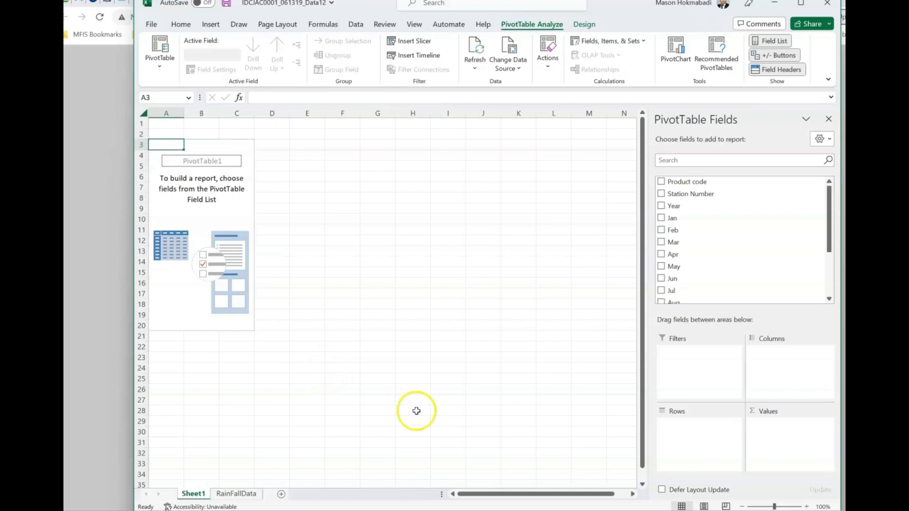
- Switch to the exercise PDF and read step 23 on renaming the new worksheet and its PivotTable
left_click(431, 496)
scroll(481, 284, "down", 5)
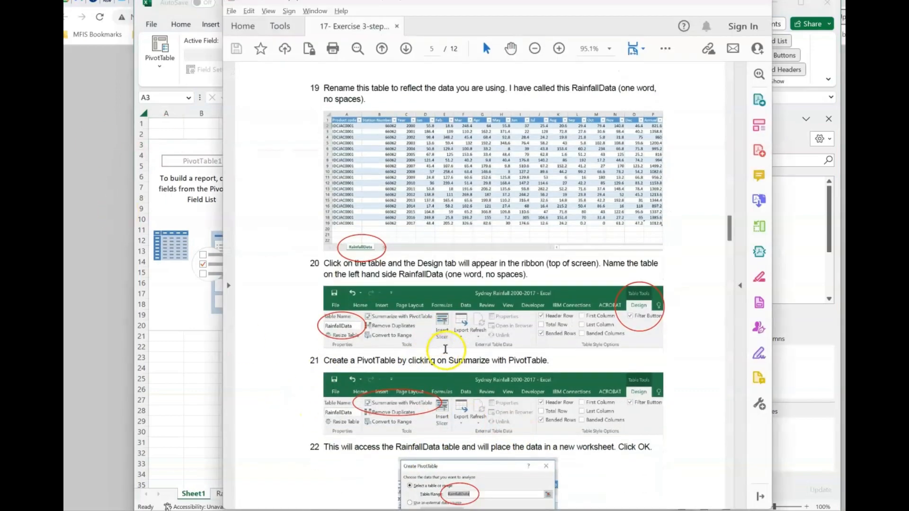
scroll(476, 440, "down", 9)
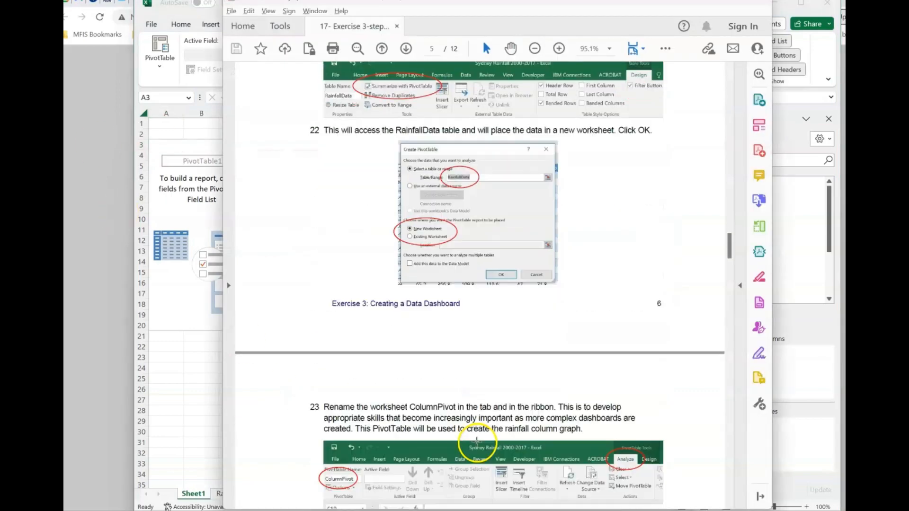
scroll(413, 400, "down", 3)
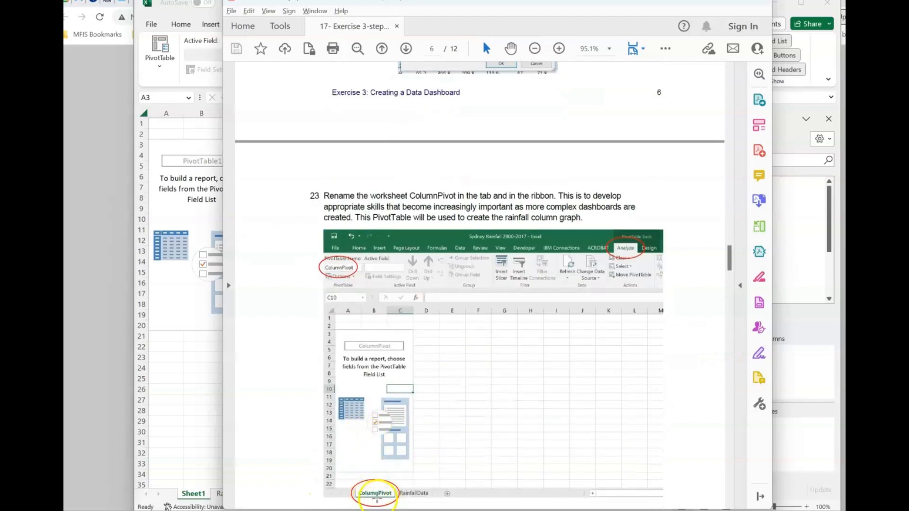
- Return to the Excel spreadsheet and rename the Sheet1 worksheet as CulumnPivot
left_click(195, 499)
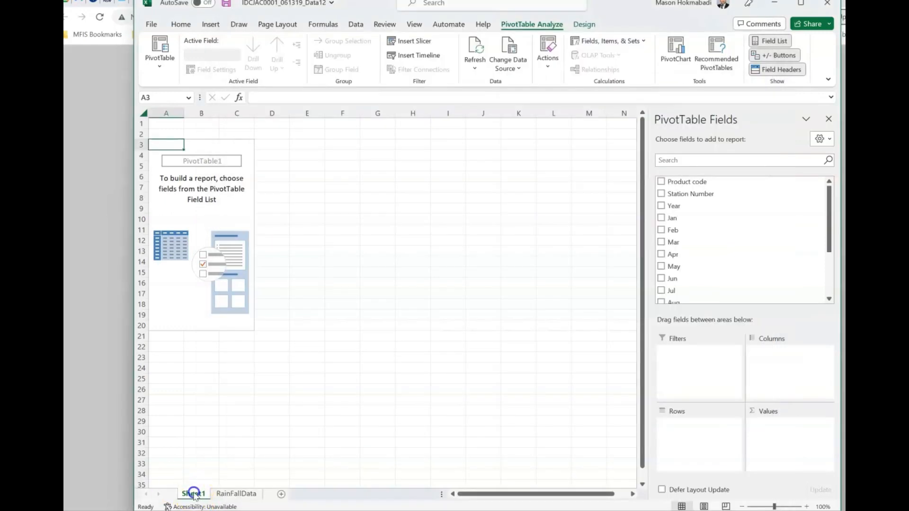
double_click(194, 495)
type("ColumnPivot")
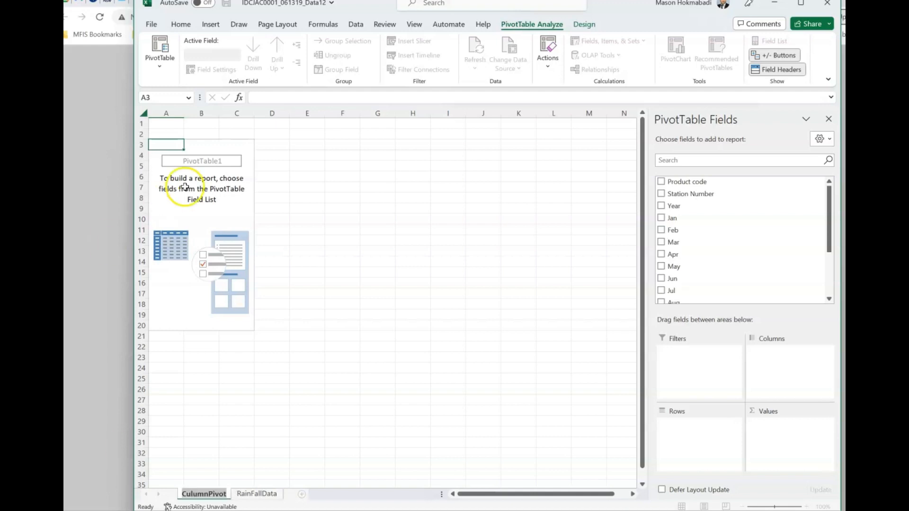
left_click(207, 219)
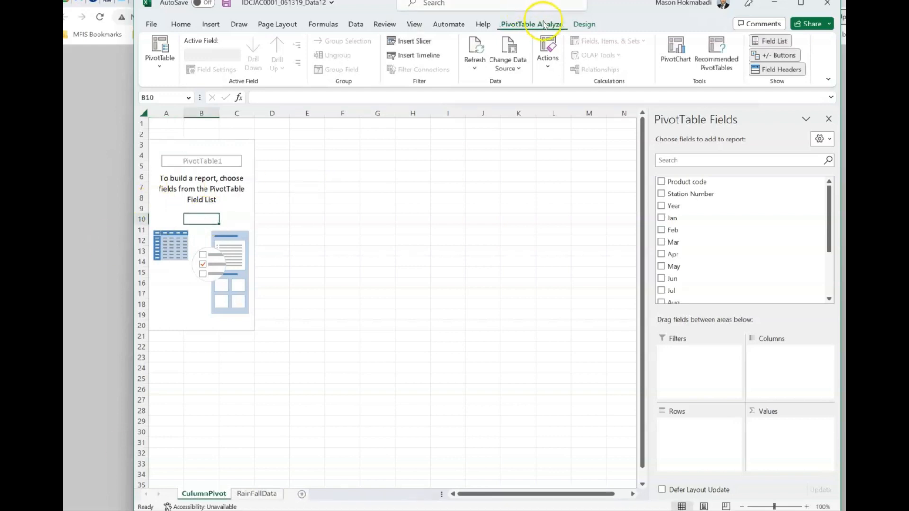
- Widen the spreadsheet window and set the PivotTable's name to CulumnPivot in its analysis properties
left_click(591, 26)
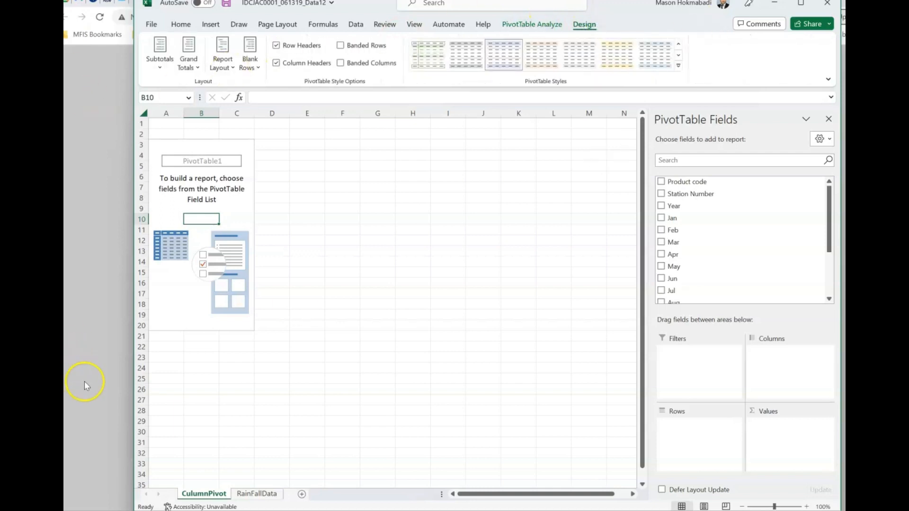
left_click_drag(132, 362, 65, 360)
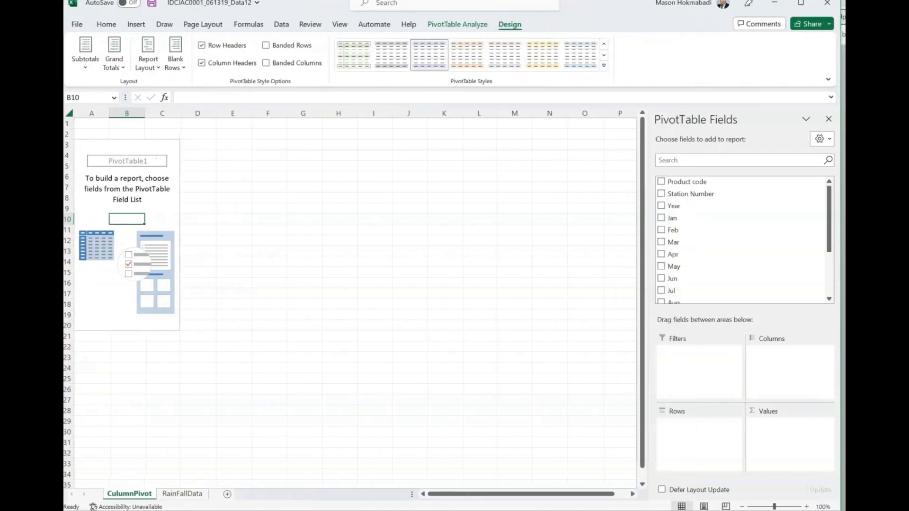
left_click(162, 190)
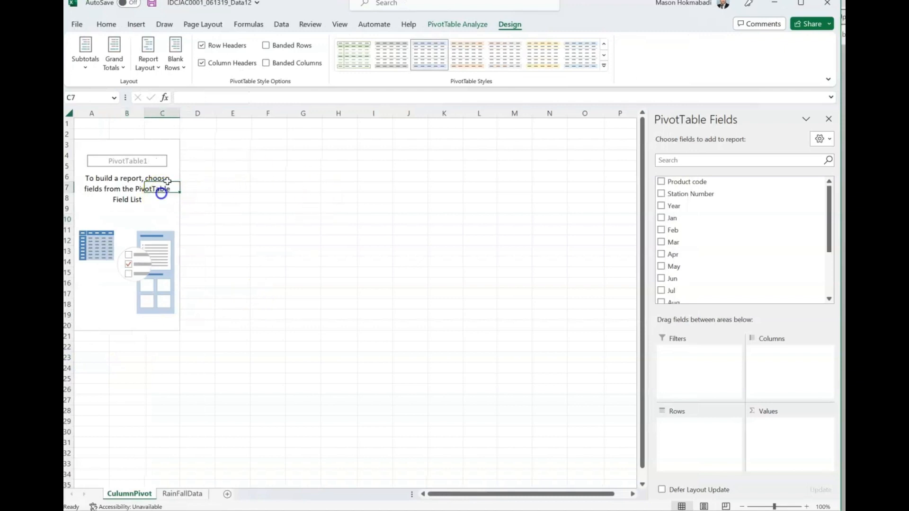
left_click(465, 26)
left_click(110, 57)
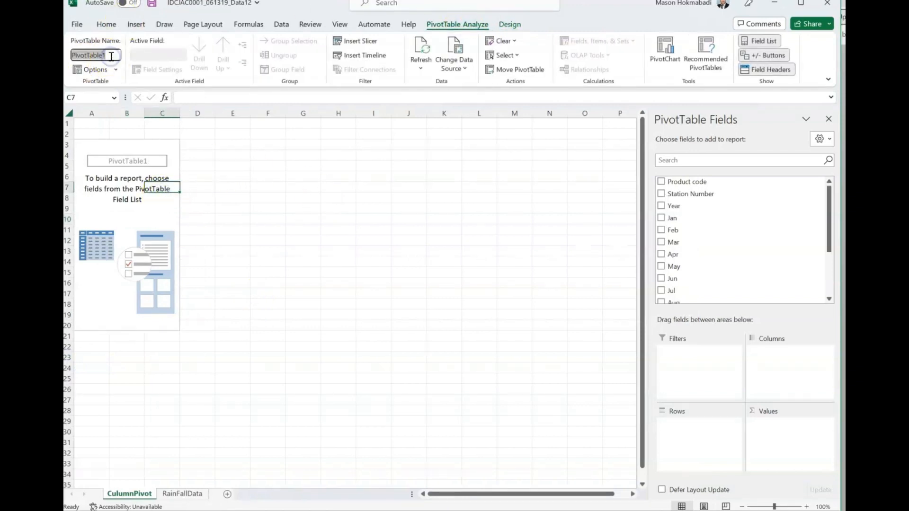
type("CulumnPivot")
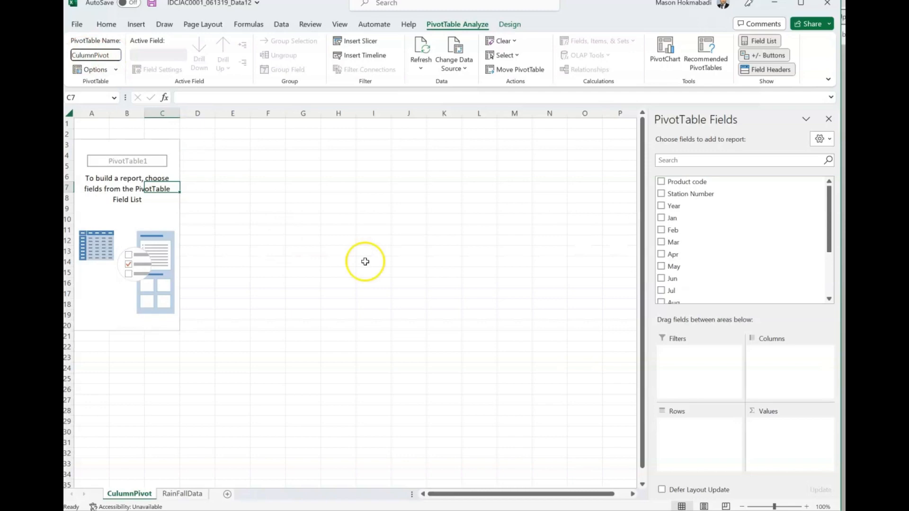
left_click(423, 268)
- Switch to the exercise PDF and read step 24 on opening the PivotTable field list
key("alt+Tab")
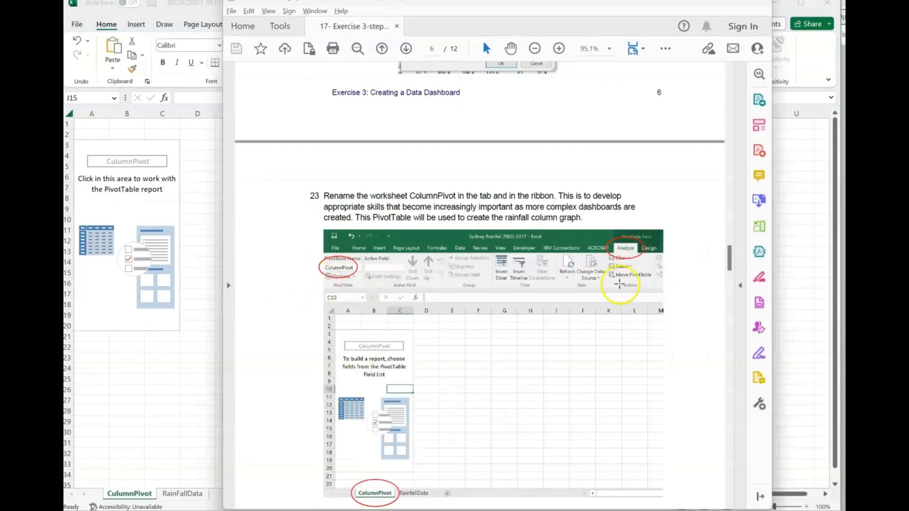
scroll(467, 341, "down", 3)
scroll(469, 340, "down", 3)
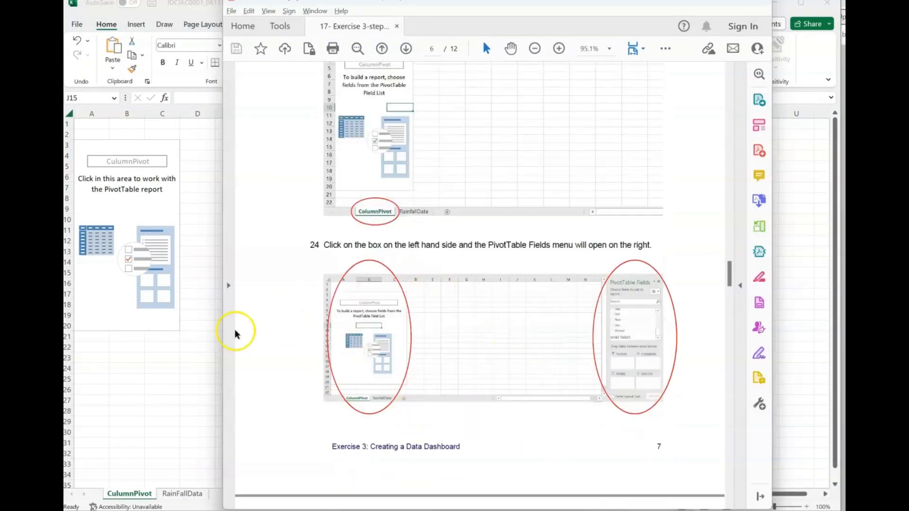
- Return to the Excel spreadsheet, select the empty PivotTable and add the Year and Annual fields to it
left_click(150, 405)
left_click(141, 207)
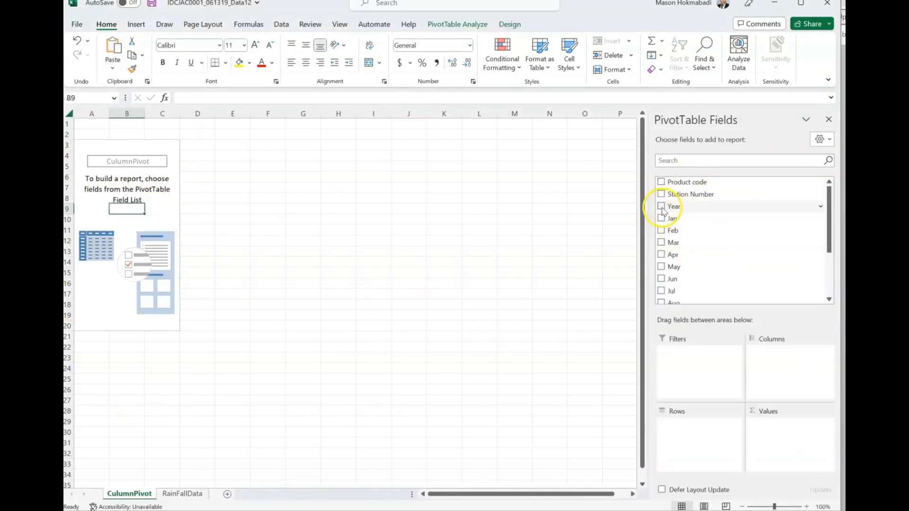
left_click(662, 209)
scroll(684, 291, "down", 3)
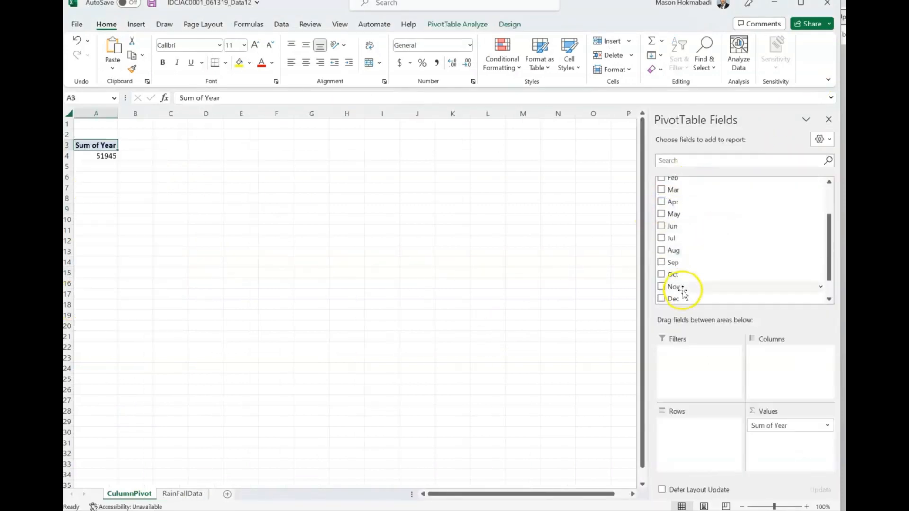
left_click(662, 284)
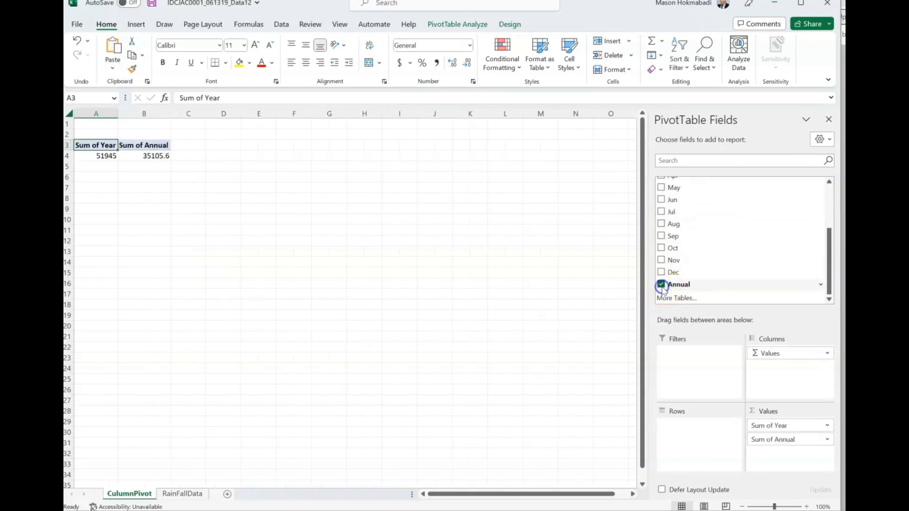
- Place the Annual field in the PivotTable's rows area with the Year field below it
left_click_drag(679, 287, 681, 440)
scroll(700, 256, "up", 3)
left_click_drag(688, 206, 691, 443)
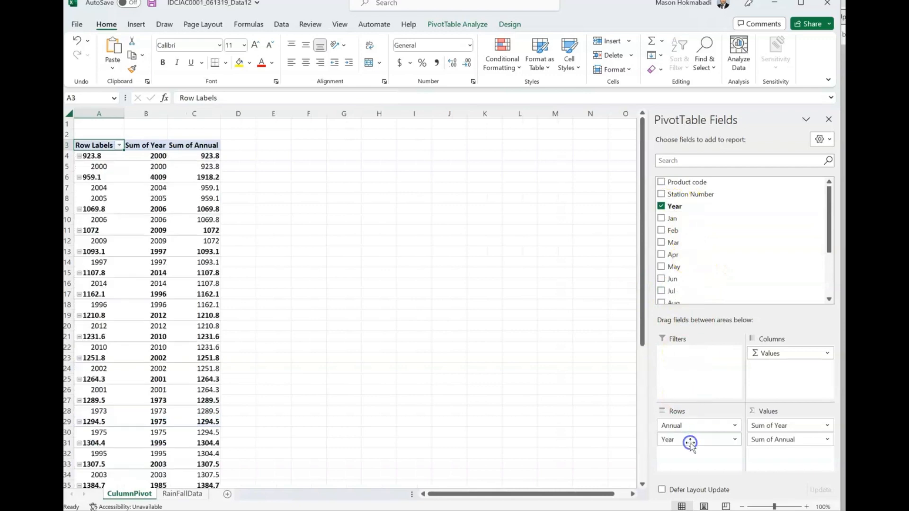
- Remove the Sum of Year field from the PivotTable's values and undo the removal
left_click(825, 425)
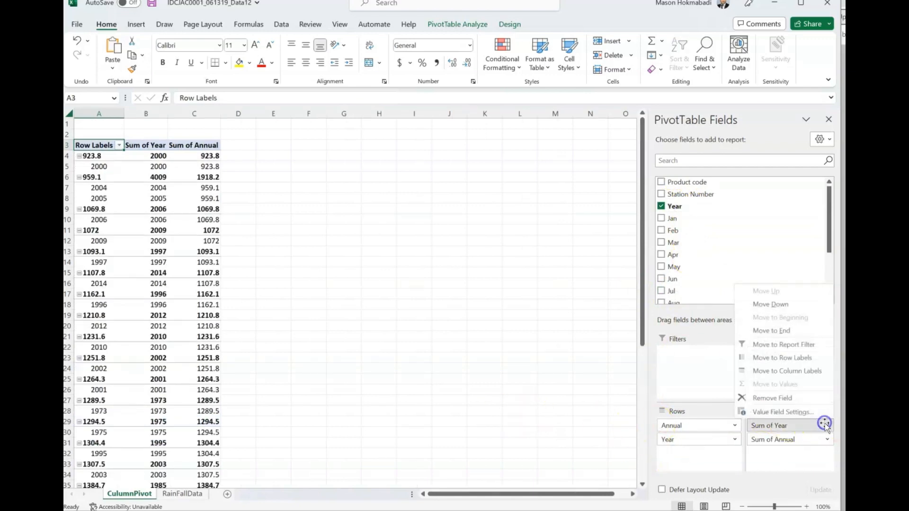
left_click(777, 402)
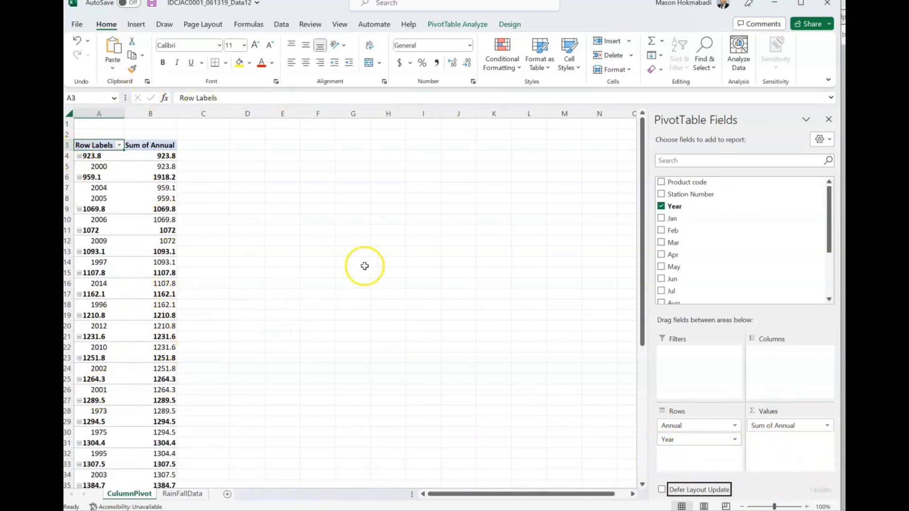
key("alt+Tab")
key("alt+Tab")
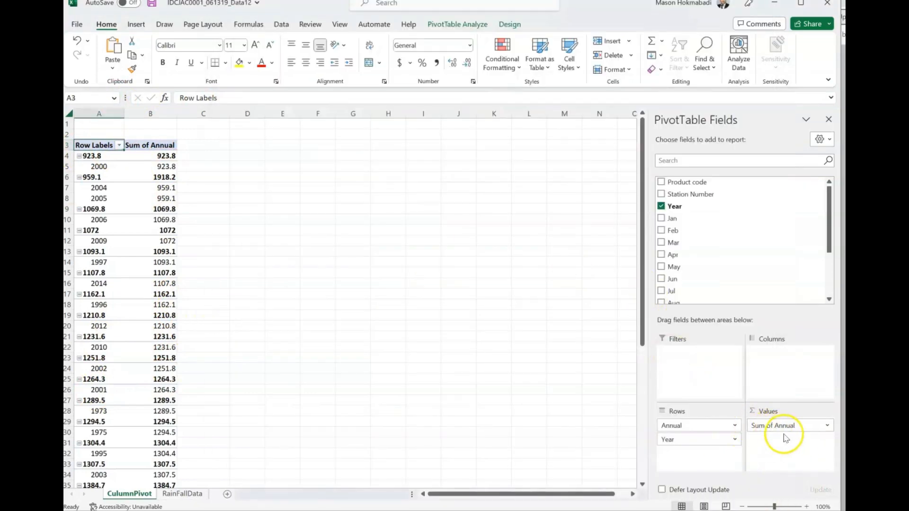
left_click_drag(786, 438, 782, 430)
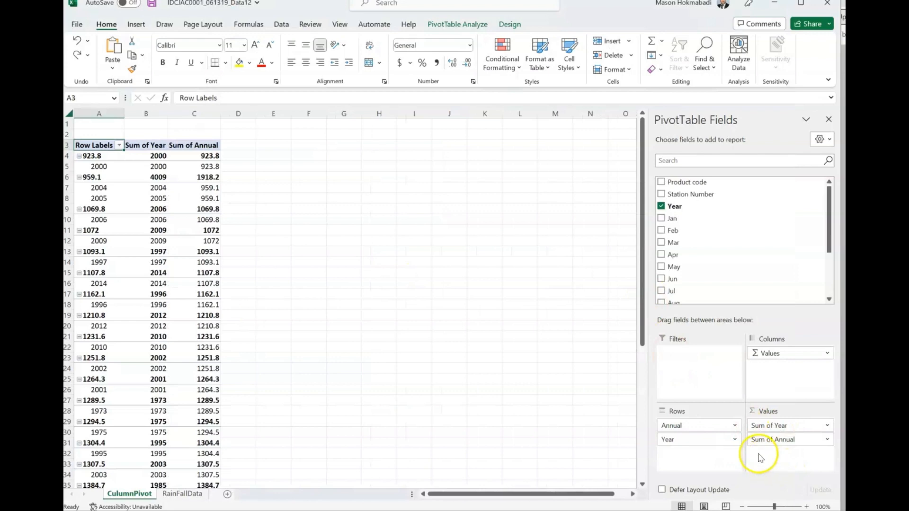
- Switch to the exercise PDF and read steps 25 to 27 on choosing, arranging and removing PivotTable fields
key("alt+Tab")
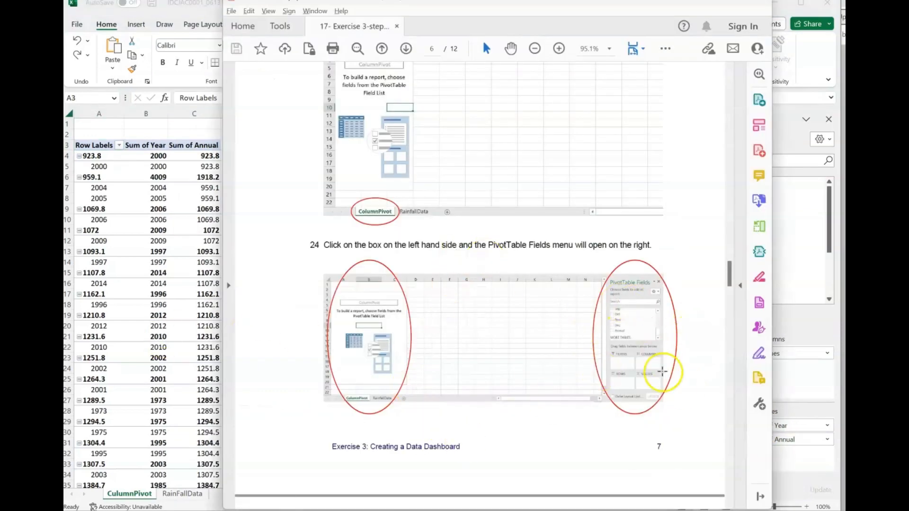
scroll(464, 259, "down", 6)
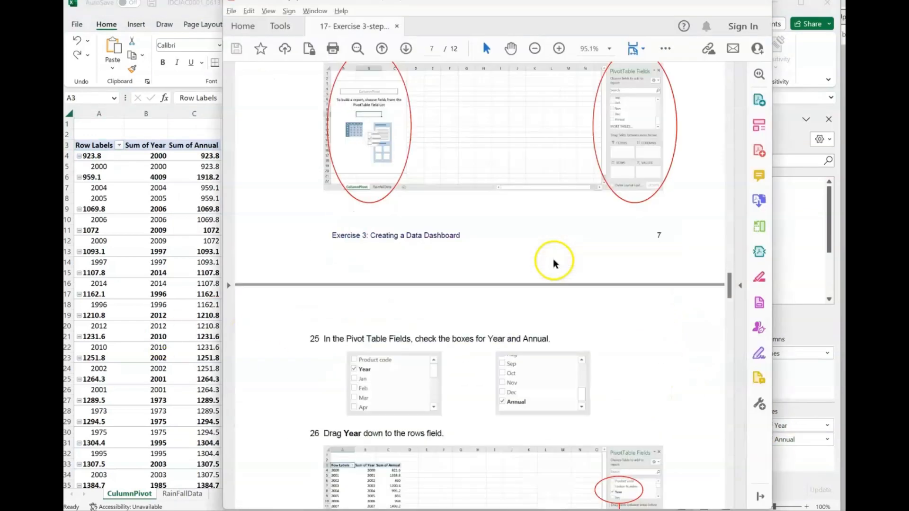
scroll(620, 405, "down", 3)
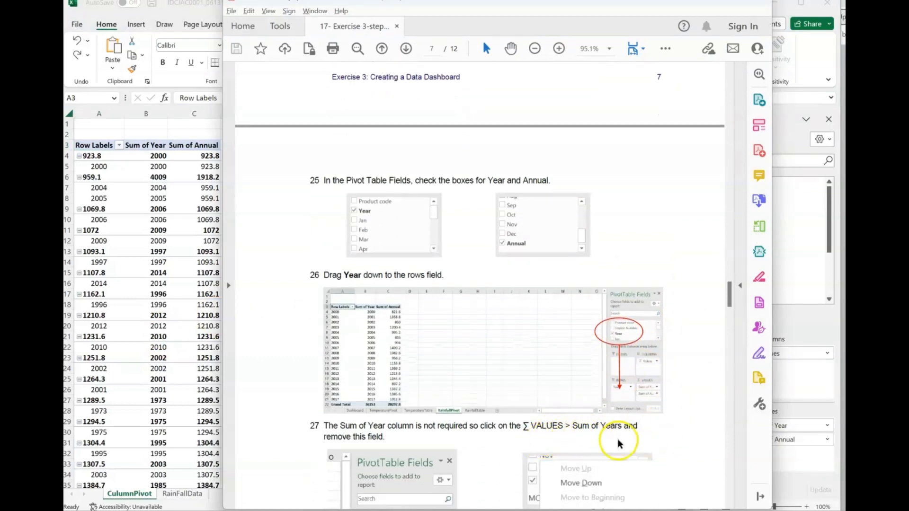
- Return to the Excel spreadsheet and remove the Sum of Year field from the PivotTable's values
left_click(779, 467)
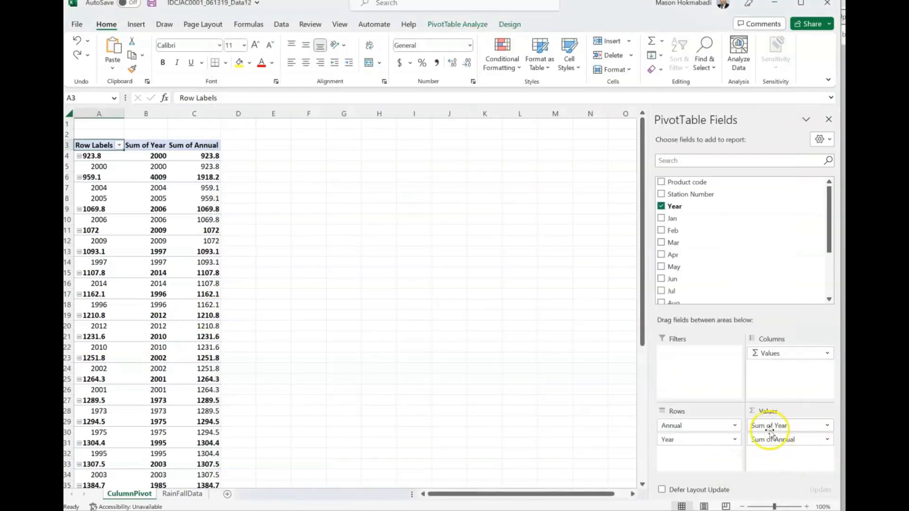
left_click(829, 425)
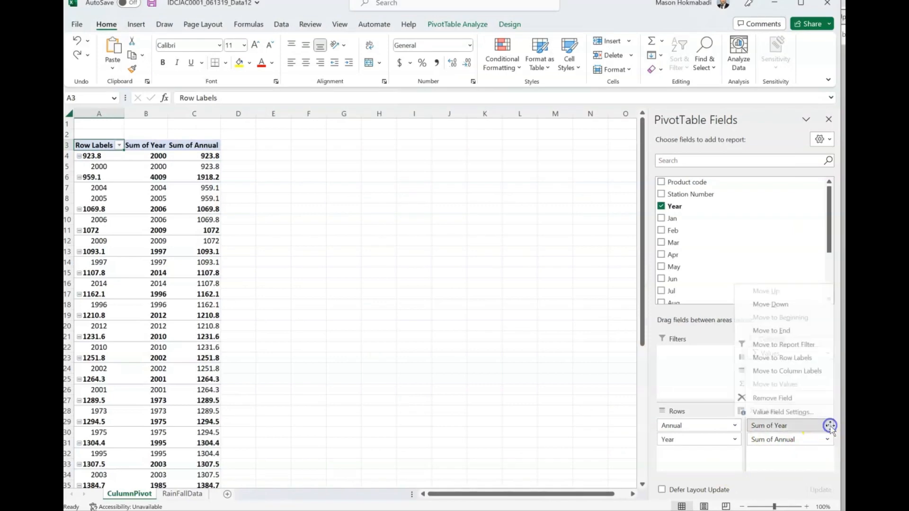
left_click(777, 402)
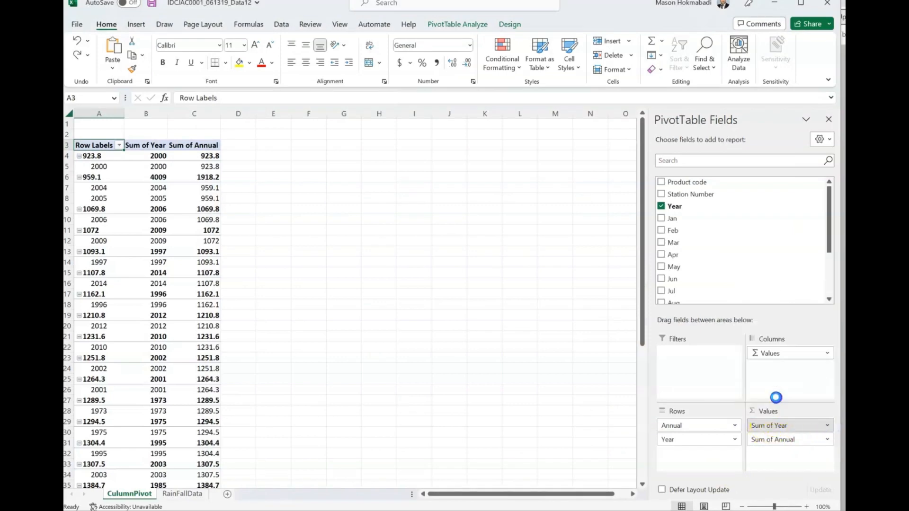
left_click(483, 412)
- Switch to the exercise PDF, review steps 25 to 27 and read steps 28 and 29 on inserting a clustered column PivotChart
key("alt+Tab")
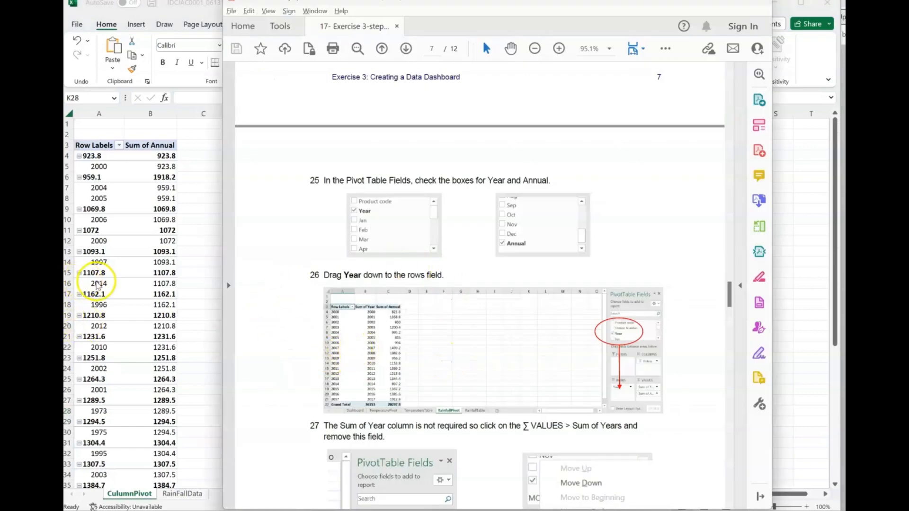
scroll(380, 363, "down", 2)
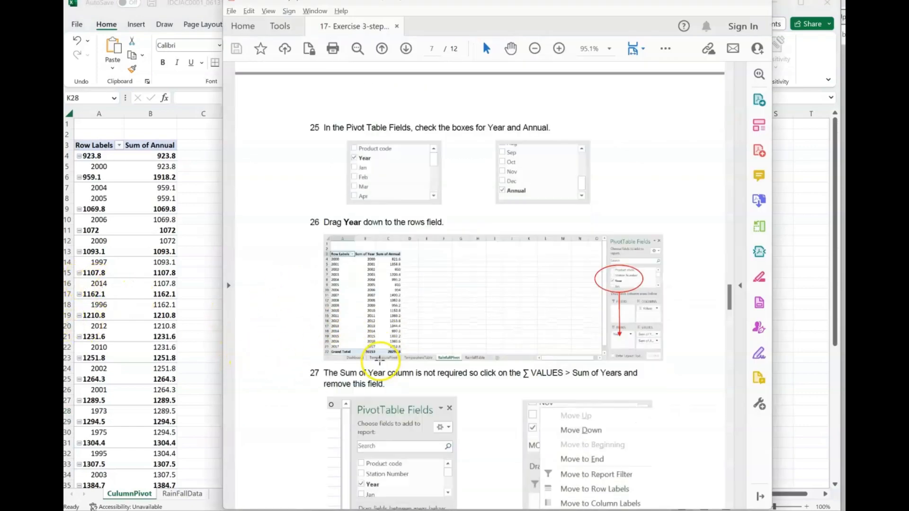
scroll(382, 357, "down", 1)
scroll(592, 379, "down", 4)
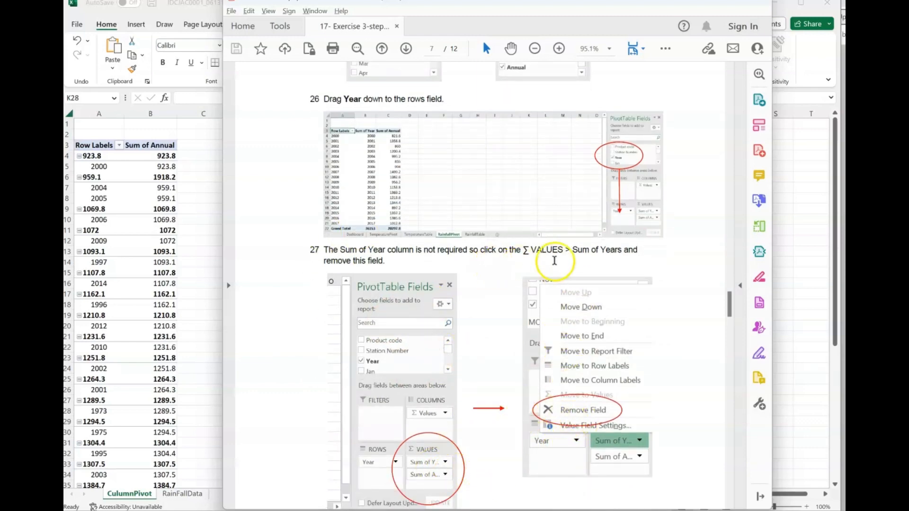
scroll(603, 264, "down", 8)
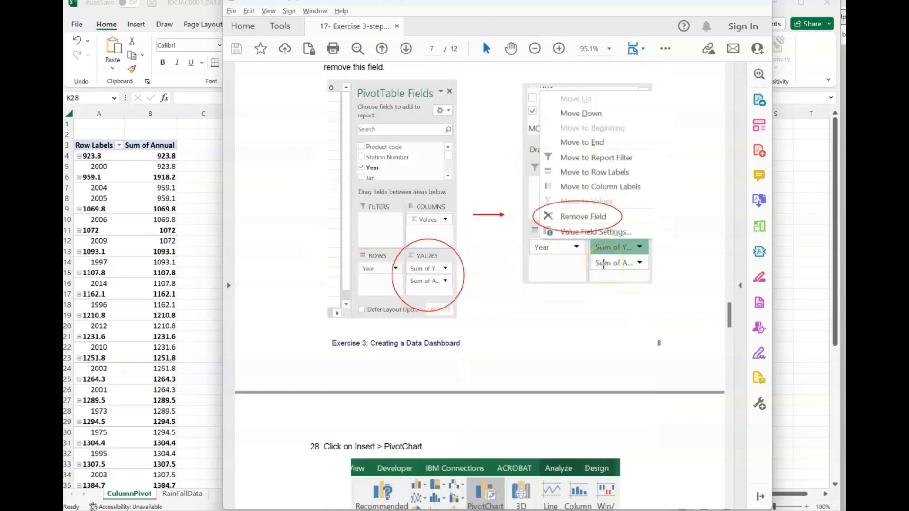
scroll(455, 300, "down", 6)
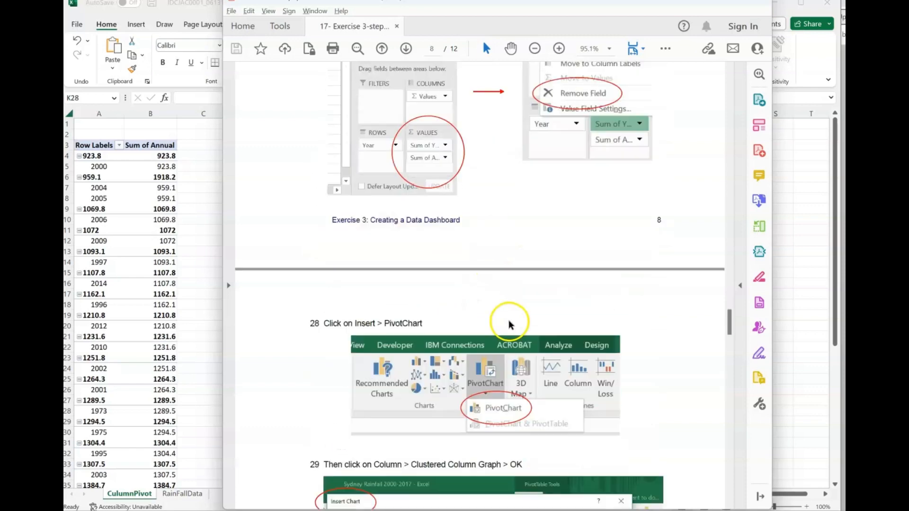
- Switch to the Excel spreadsheet and insert a clustered column PivotChart from the annual rainfall PivotTable
left_click(785, 424)
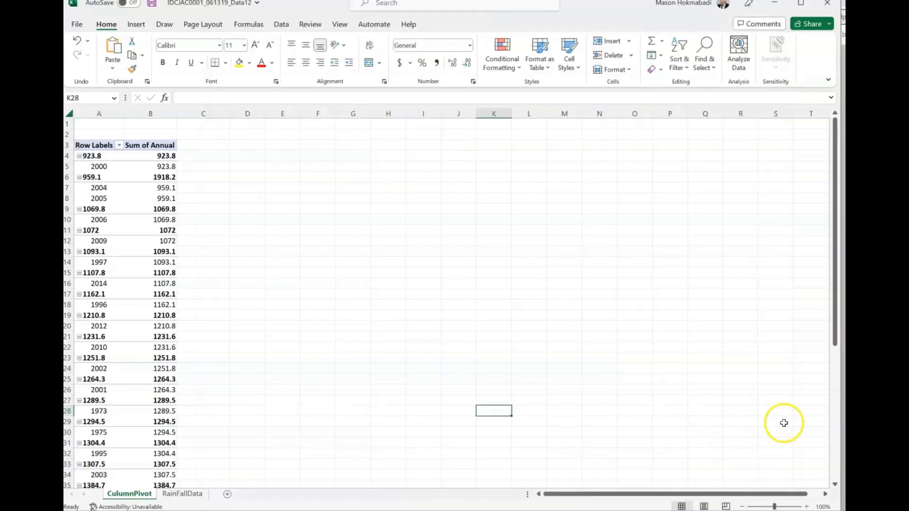
left_click(113, 230)
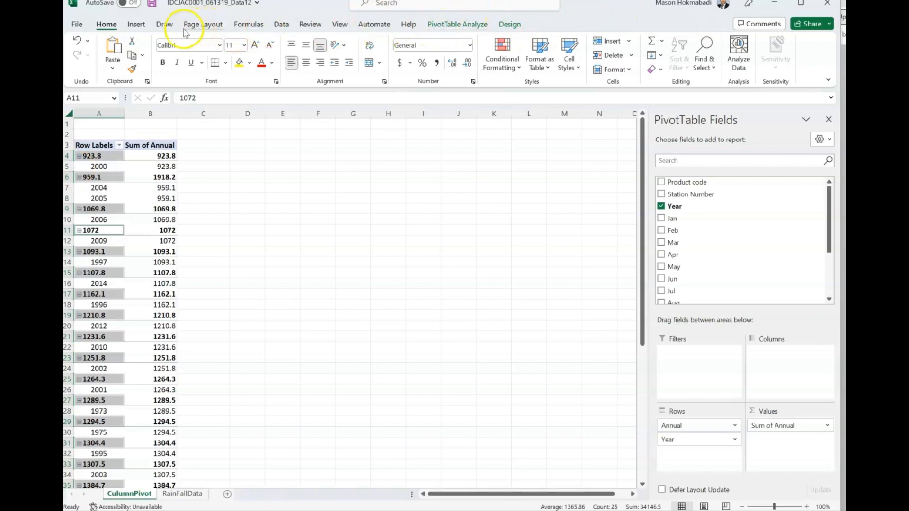
left_click(131, 26)
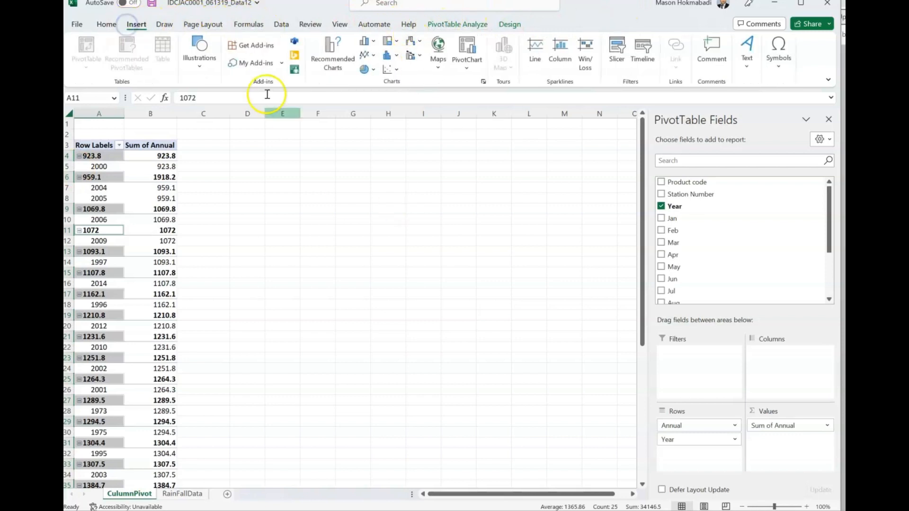
left_click(469, 74)
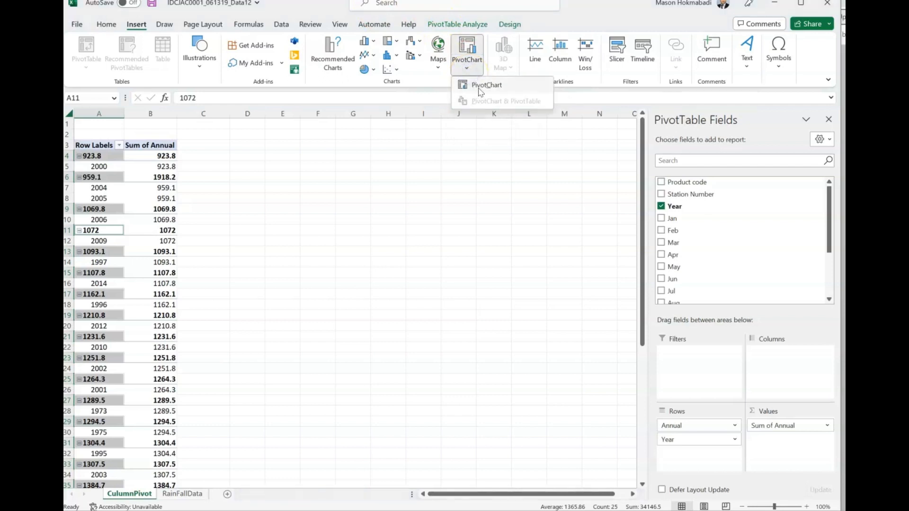
left_click(481, 90)
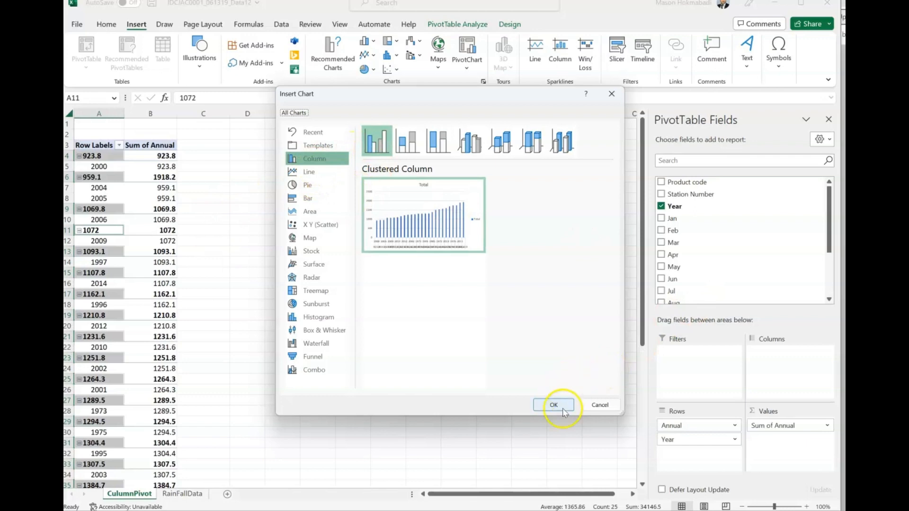
left_click(554, 406)
- Move the PivotChart up beside the PivotTable and hide all field buttons on it
left_click(566, 345)
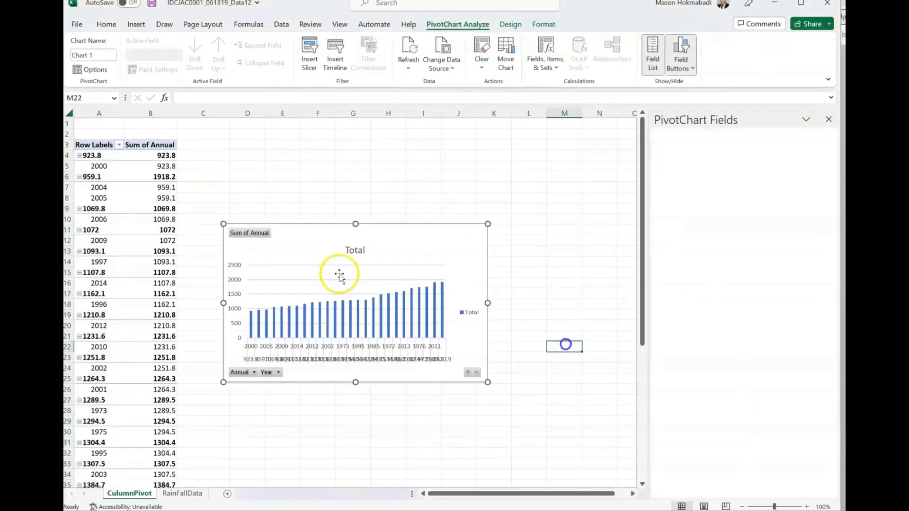
left_click_drag(406, 247, 401, 208)
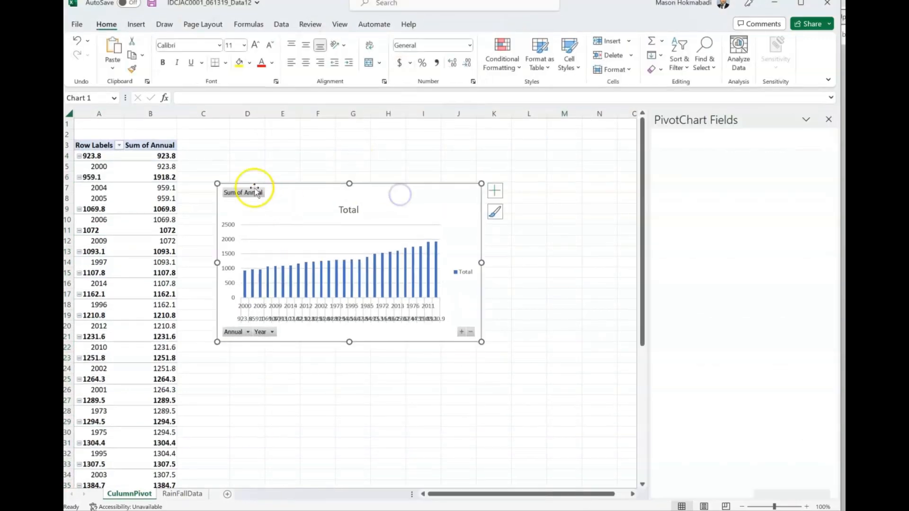
left_click(353, 421)
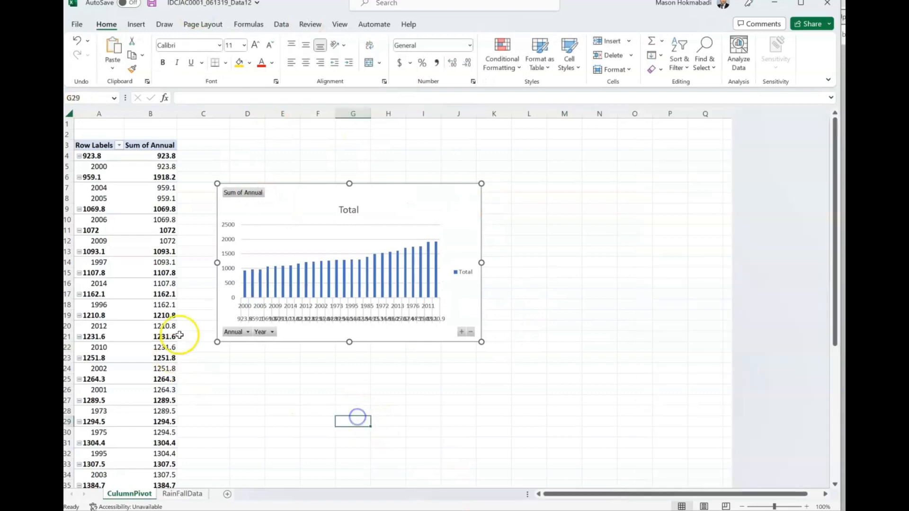
right_click(239, 338)
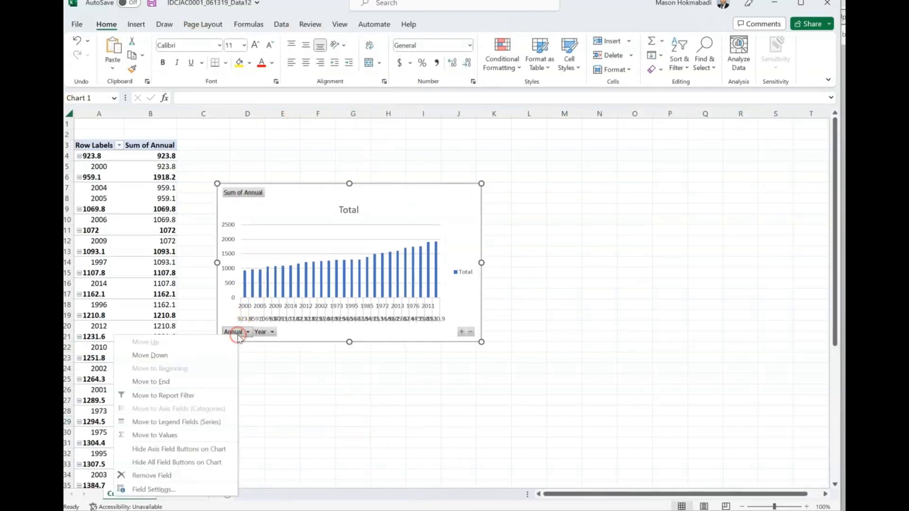
left_click(167, 466)
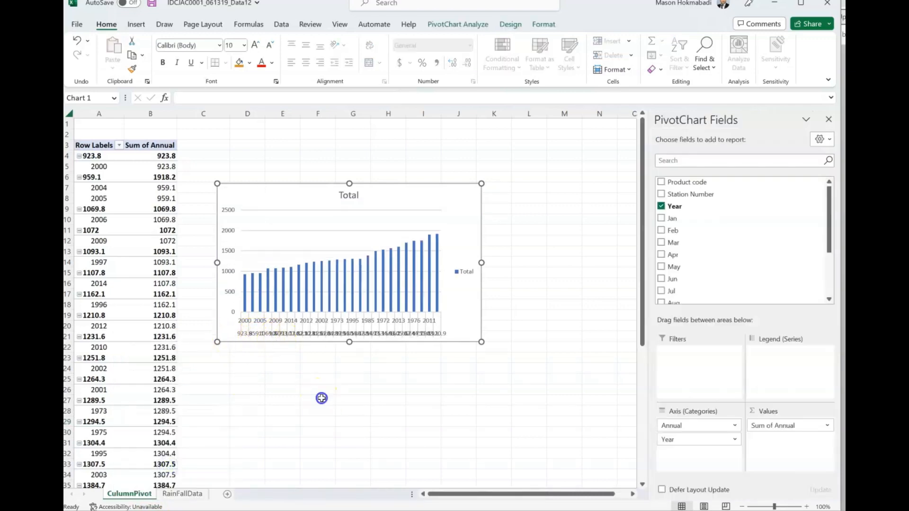
left_click(322, 398)
- Delete the Total legend from the PivotChart and change the chart title to RainFall
left_click(466, 271)
left_click(465, 274)
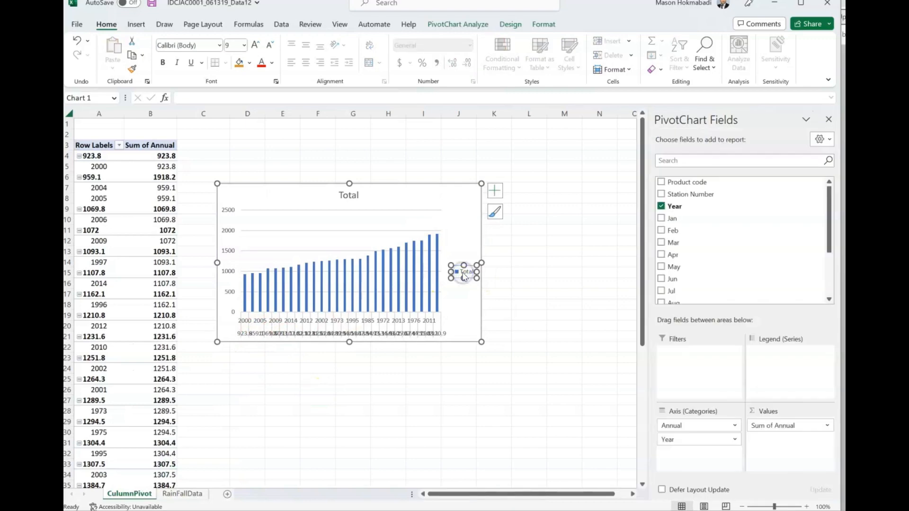
key("Delete")
left_click(395, 402)
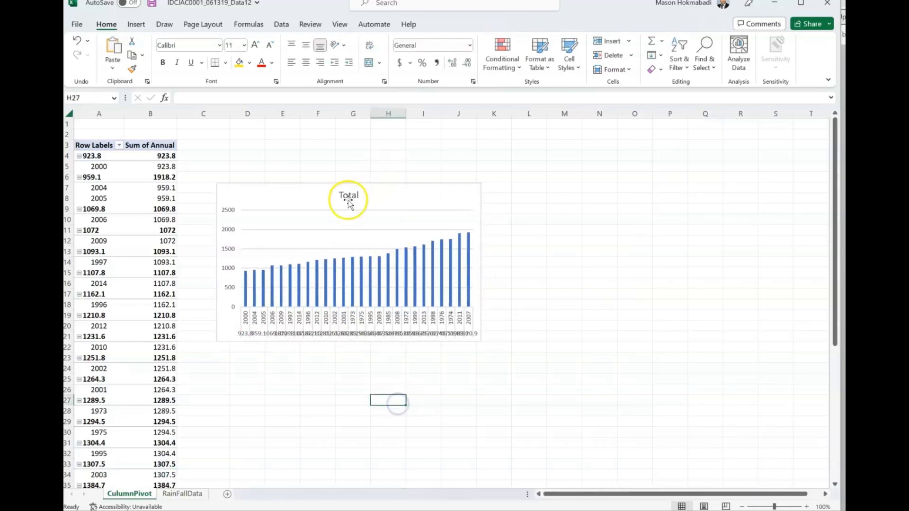
double_click(349, 199)
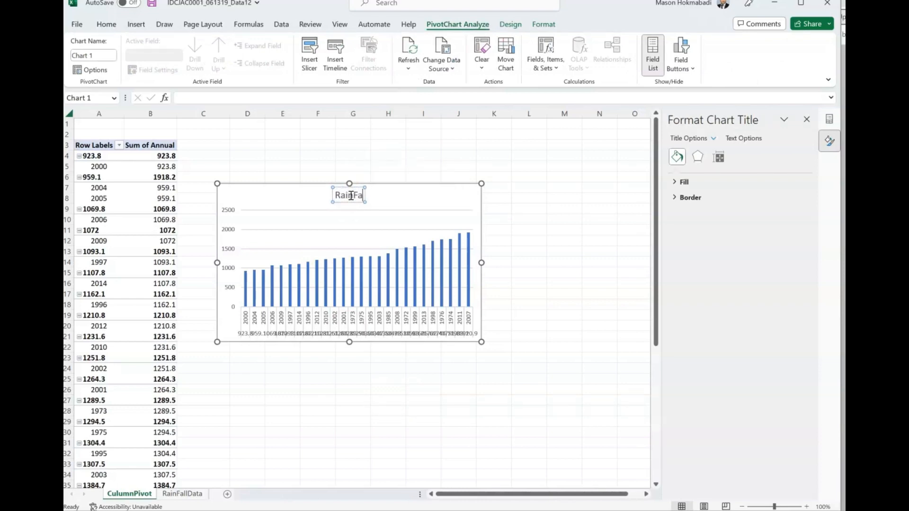
left_click(566, 290)
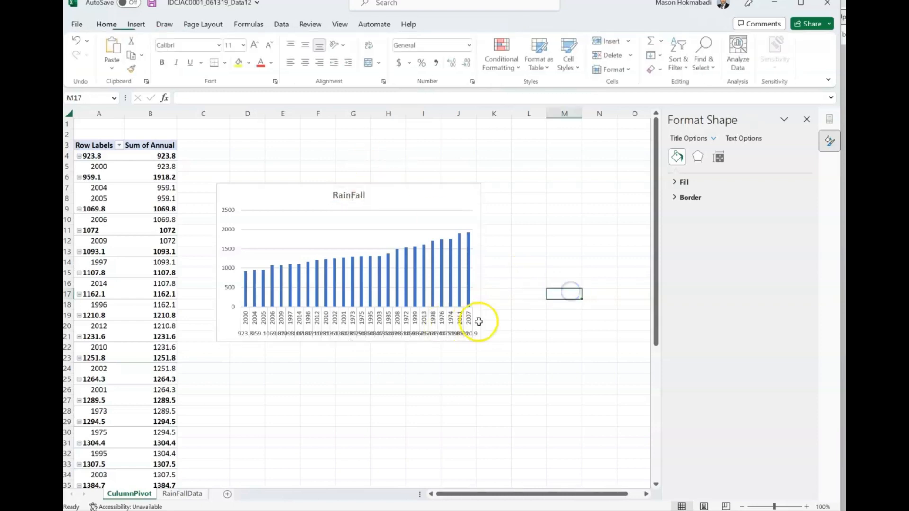
- Angle the year labels on the chart's horizontal axis counterclockwise
left_click(471, 323)
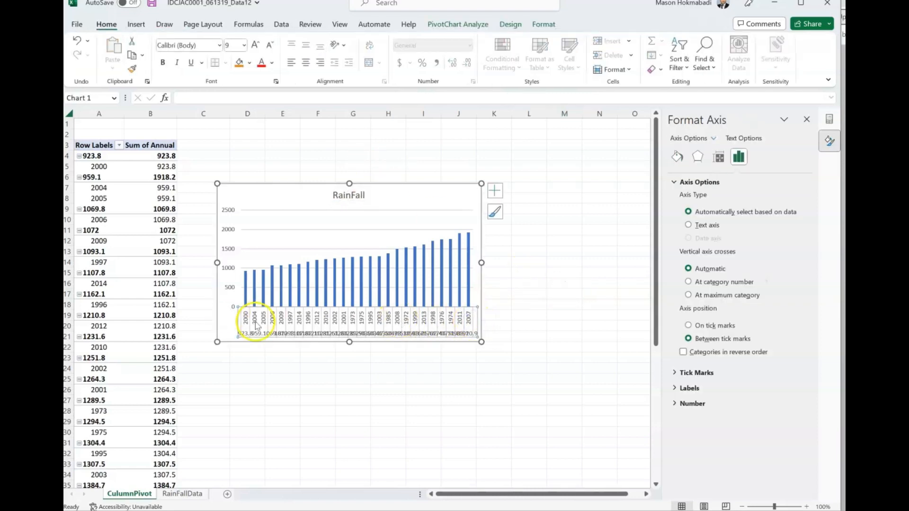
left_click(344, 46)
left_click(358, 65)
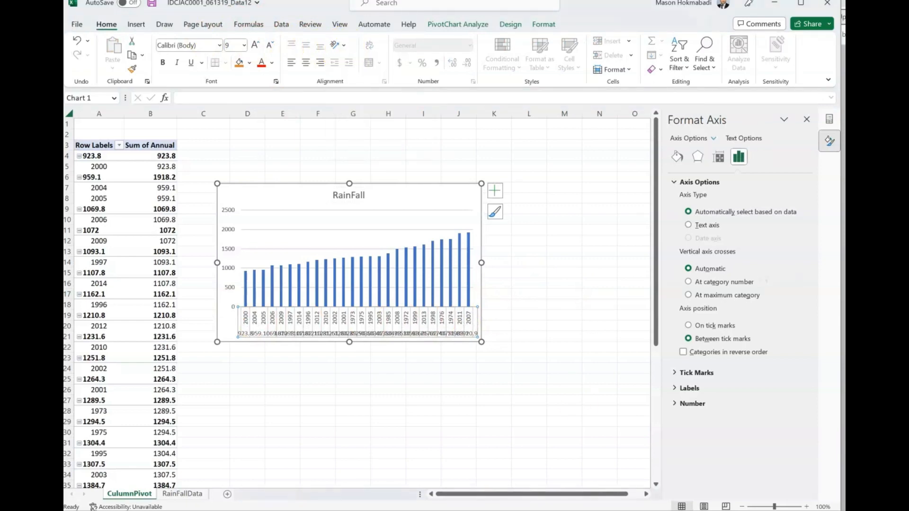
left_click(364, 452)
left_click_drag(467, 410, 473, 417)
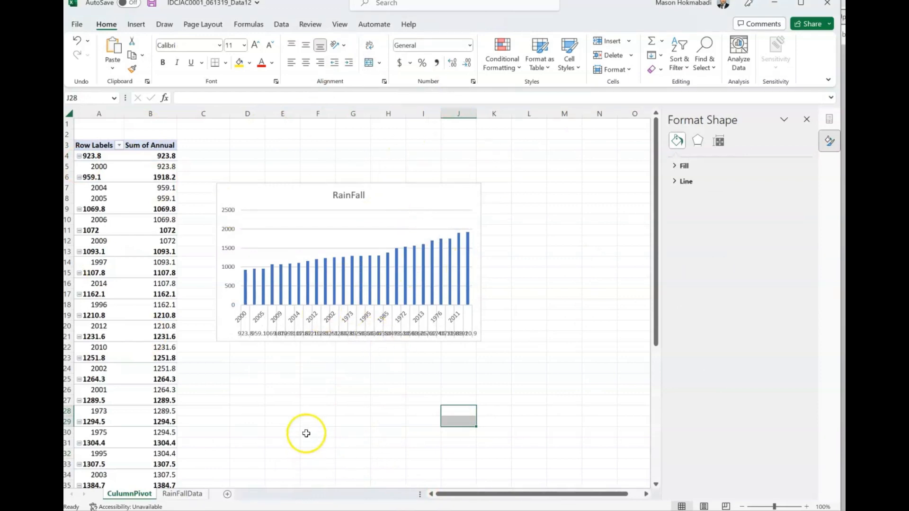
- Switch to the exercise PDF and read steps 30 to 34 on cleaning up the column chart and making a temperature line graph
key("alt+Tab")
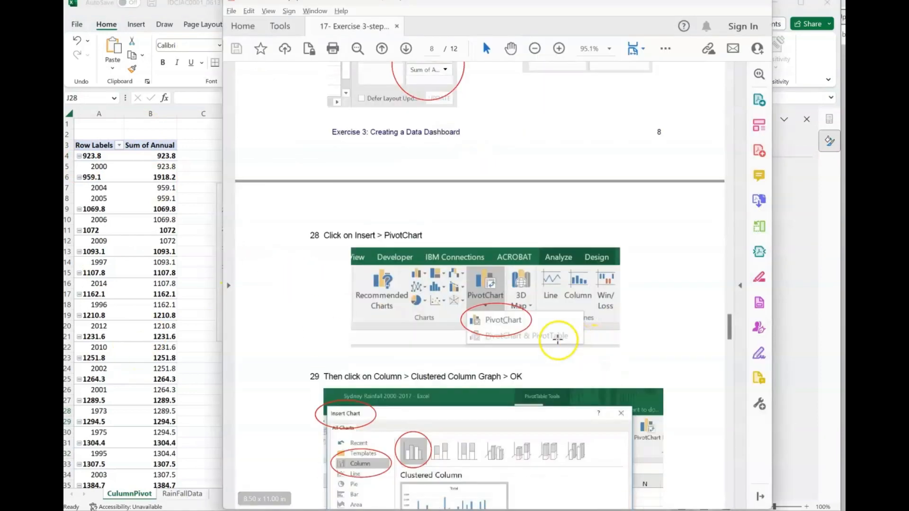
scroll(547, 334, "down", 3)
scroll(545, 334, "down", 10)
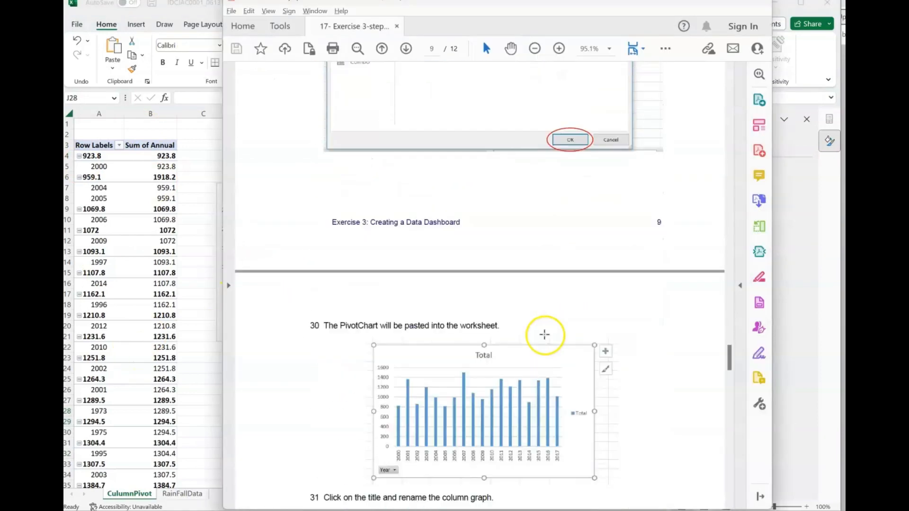
scroll(545, 334, "down", 5)
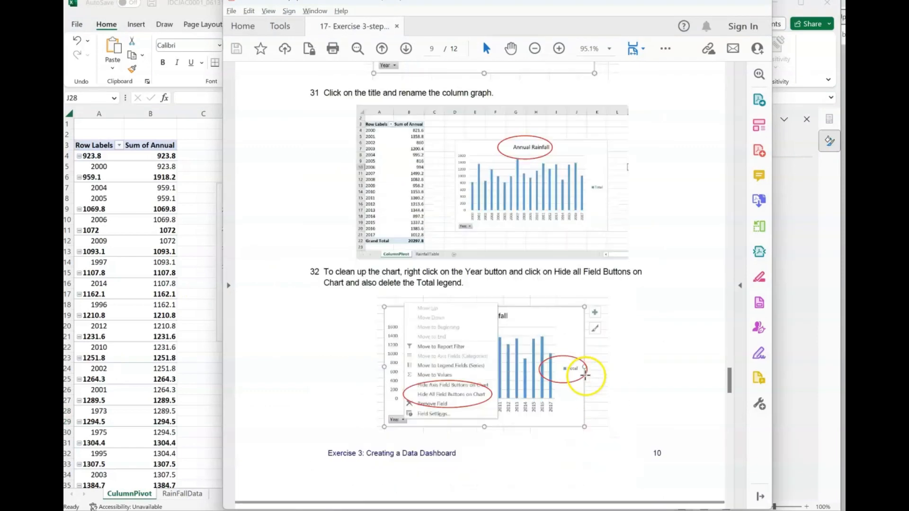
scroll(611, 375, "down", 10)
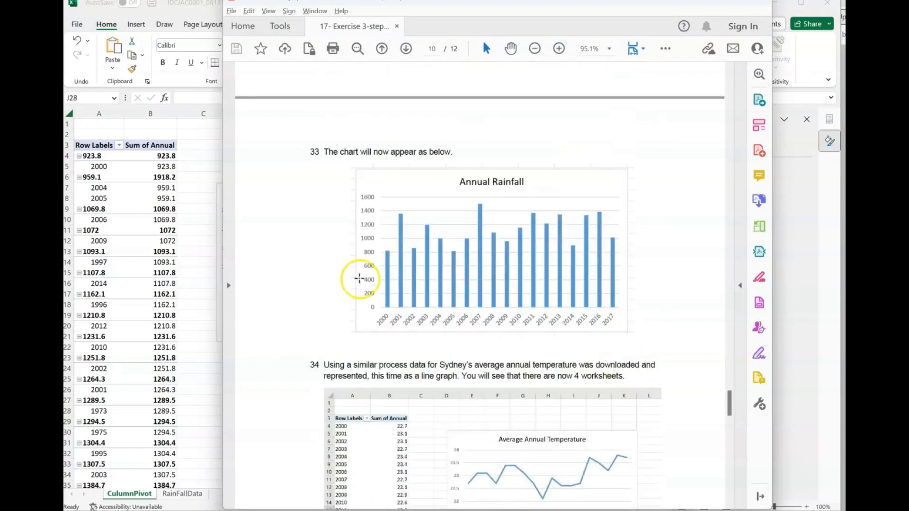
scroll(526, 388, "down", 3)
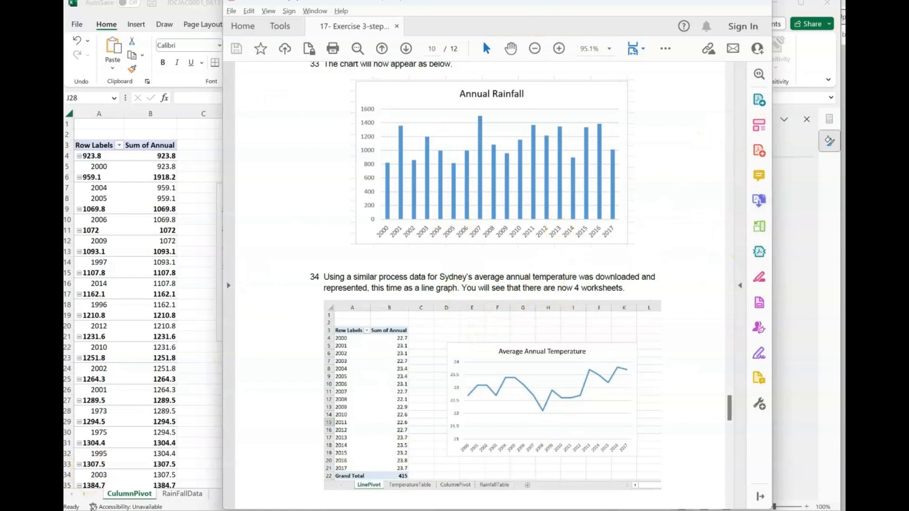
- Switch to the browser's Bureau of Meteorology climate data search and select monthly mean maximum temperature as the data type
left_click(788, 419)
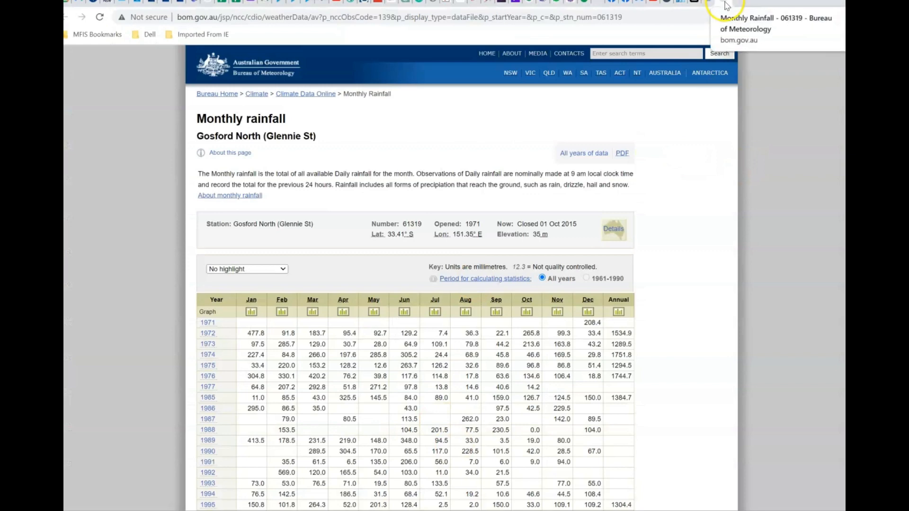
left_click(710, 10)
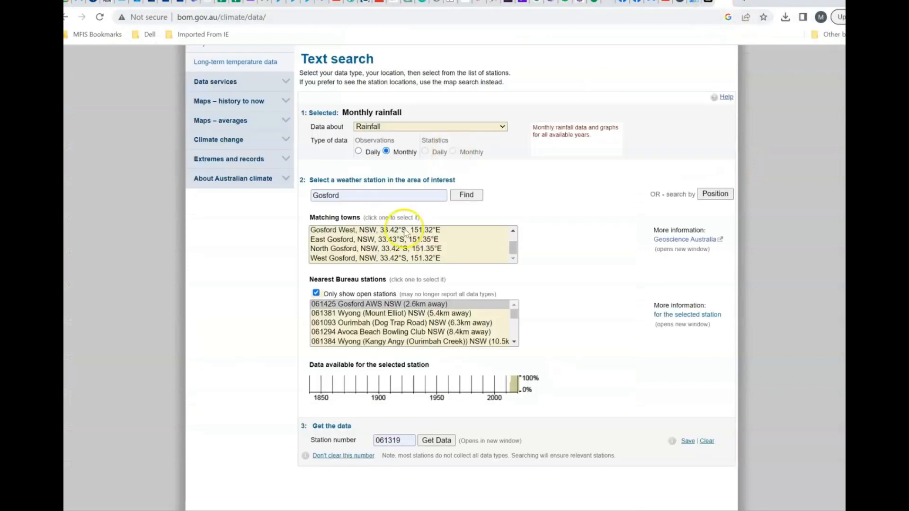
left_click(406, 132)
left_click(393, 153)
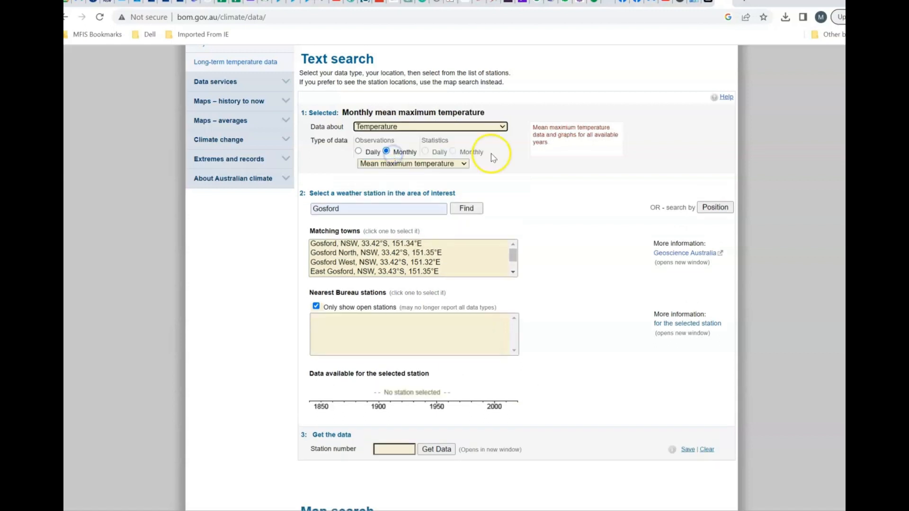
- Search for weather stations near sydney and choose Sydney, NSW from the matching towns
double_click(344, 208)
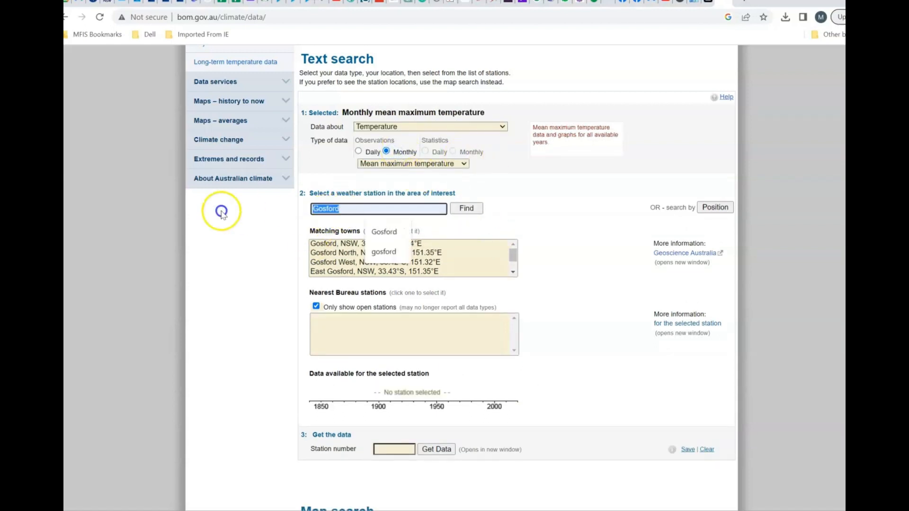
type("Sy")
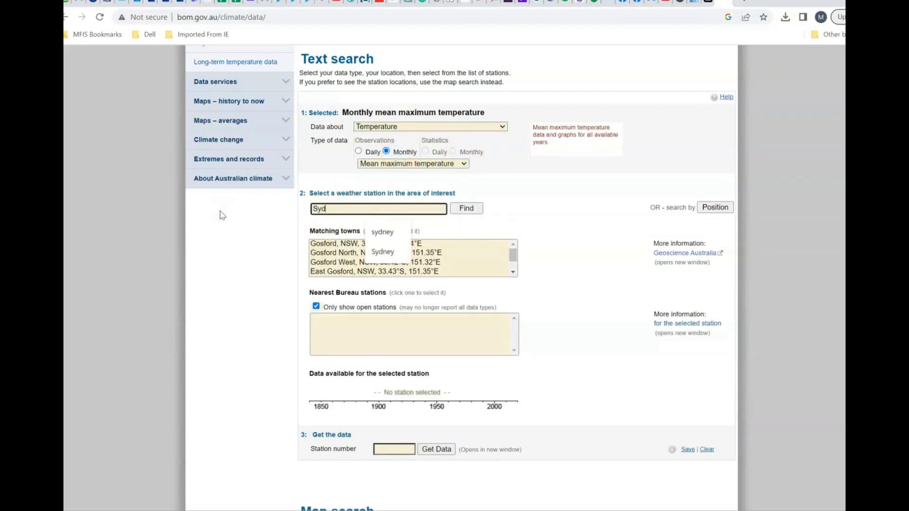
left_click(383, 232)
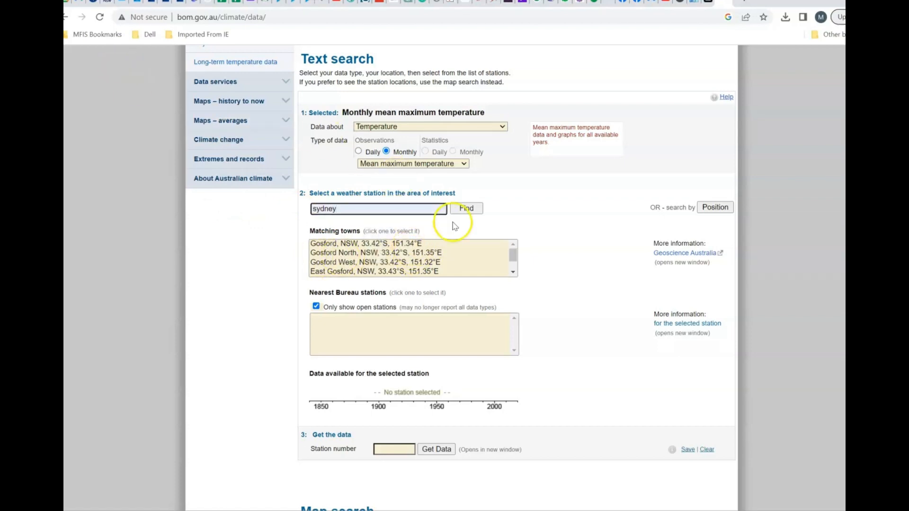
left_click(464, 208)
left_click(415, 243)
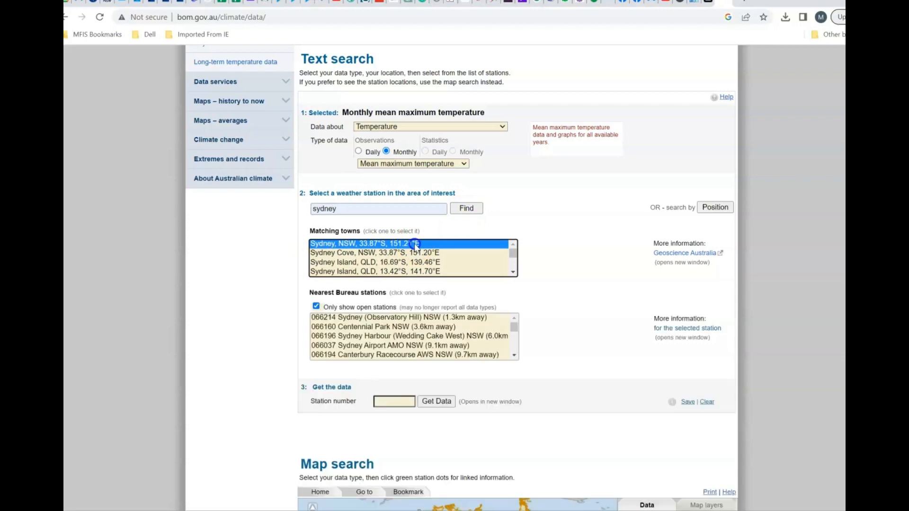
- Select station 066214 Sydney (Observatory Hill) and get its monthly mean maximum temperature data
left_click(448, 318)
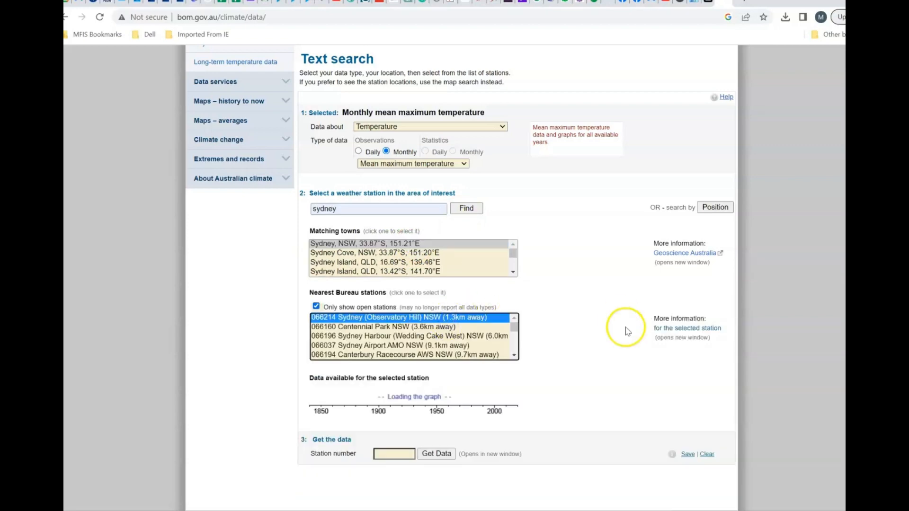
scroll(587, 400, "down", 1)
scroll(586, 400, "down", 2)
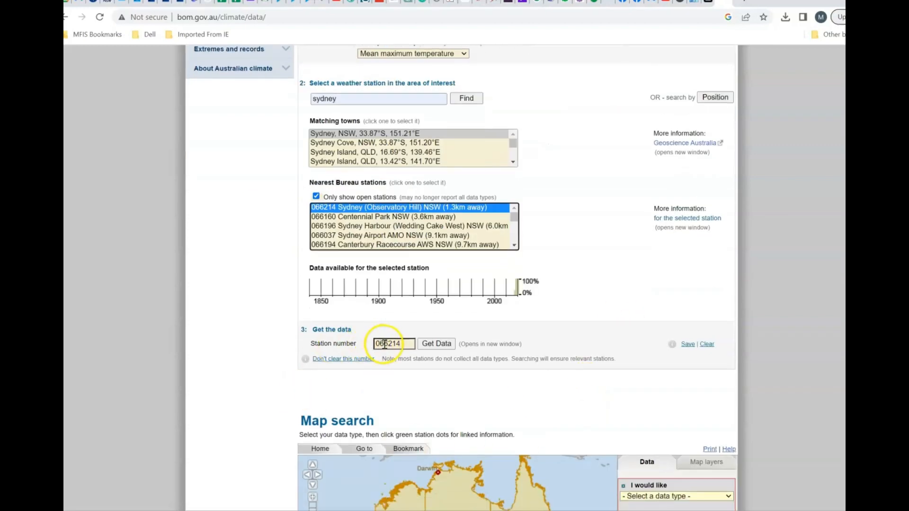
left_click(431, 346)
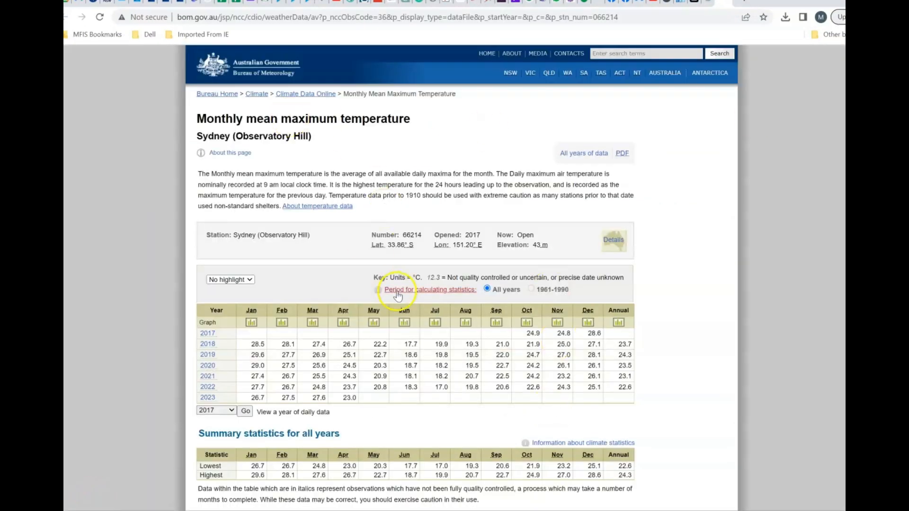
- Download all years of the maximum temperature data and extract the IDCJAC0002_066214 (1) zip file in the Downloads folder
left_click(587, 153)
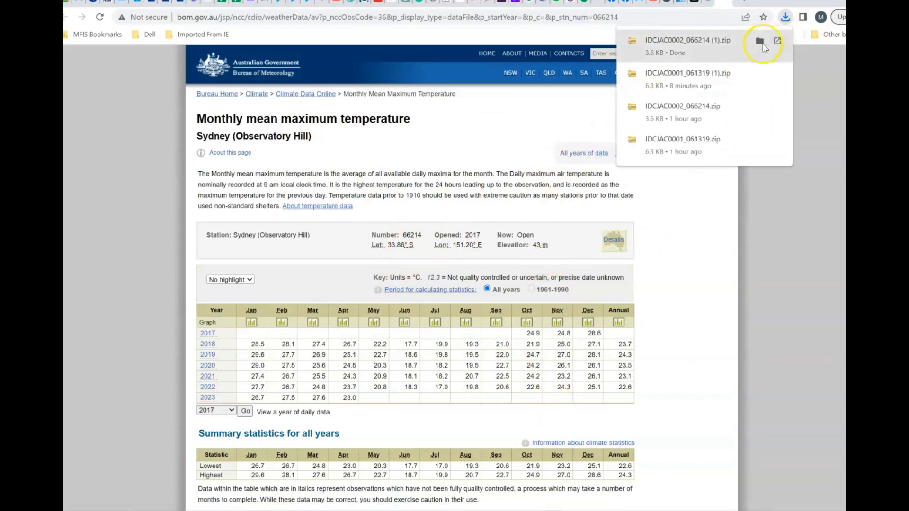
left_click(760, 41)
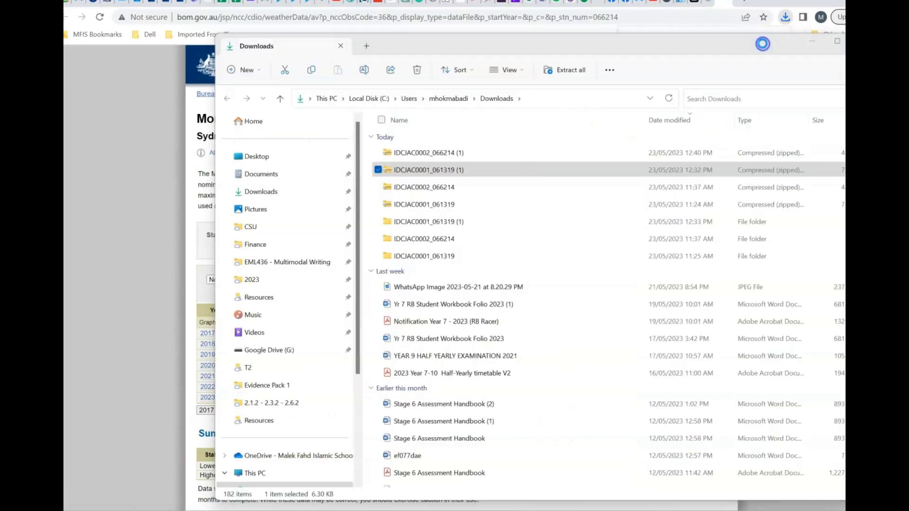
right_click(426, 154)
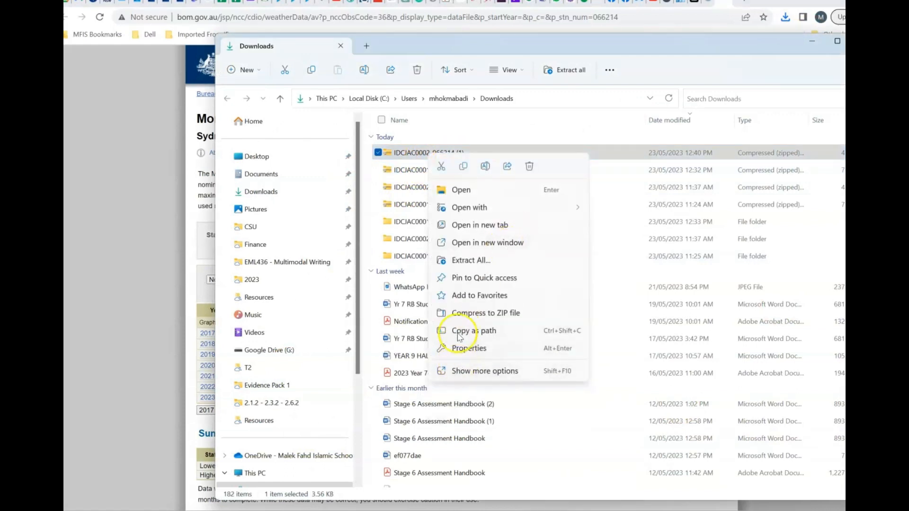
left_click(458, 261)
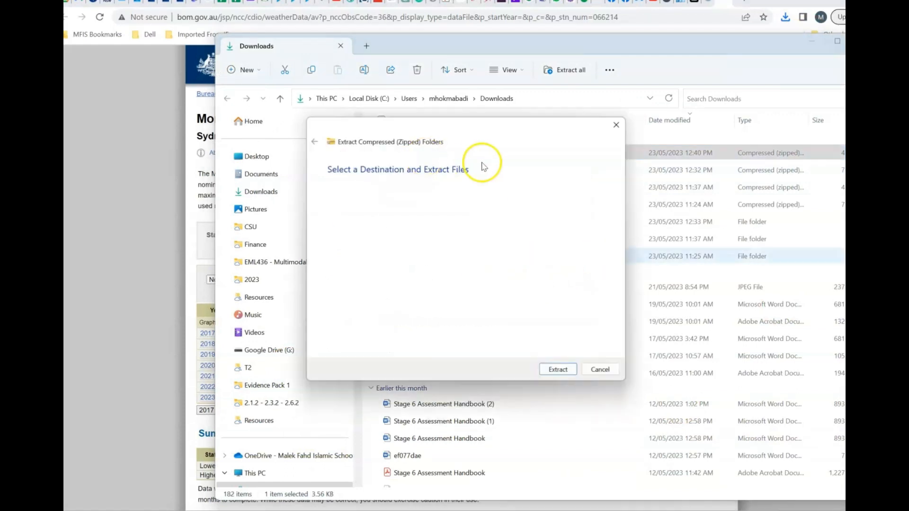
left_click(565, 379)
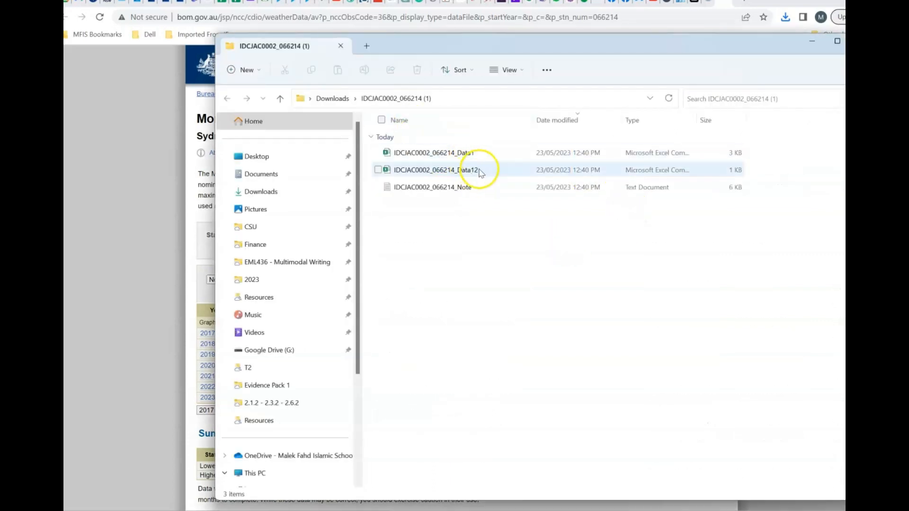
- Open the extracted IDCJAC0002_066214_Data12 file in Excel and delete the row for 2023
left_click(474, 172)
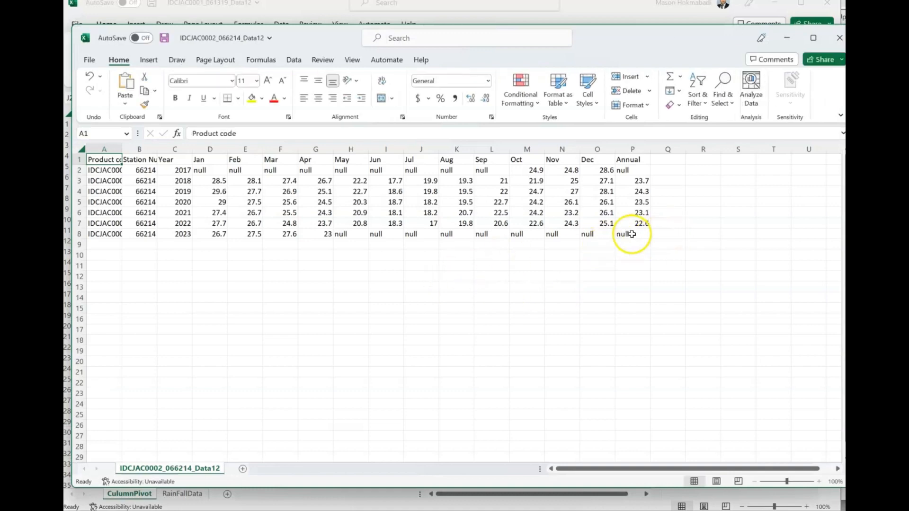
left_click(626, 234)
left_click(81, 234)
right_click(81, 234)
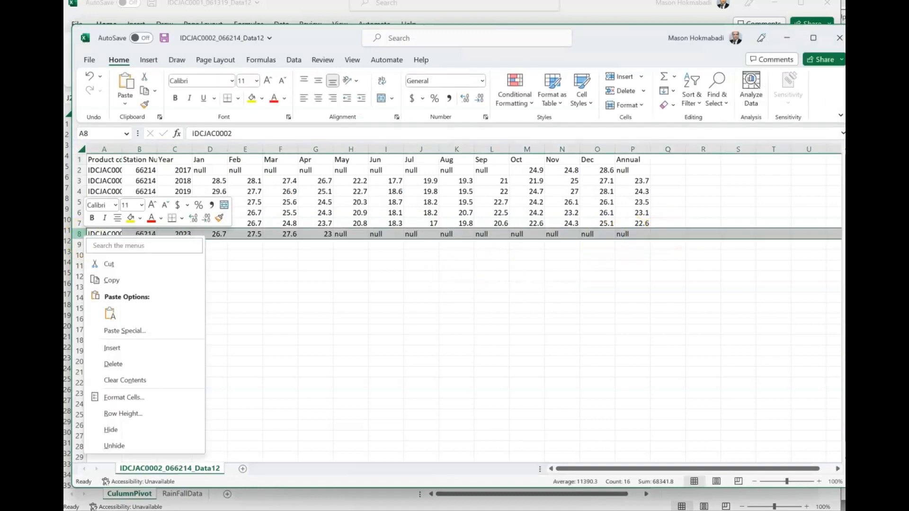
left_click(119, 369)
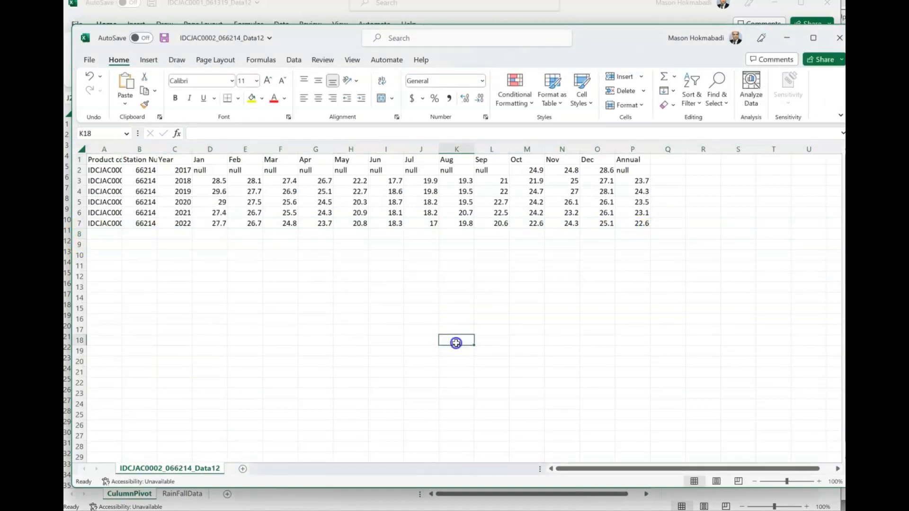
- Delete the row for 2017, which contains null values, from the temperature data
left_click(492, 171)
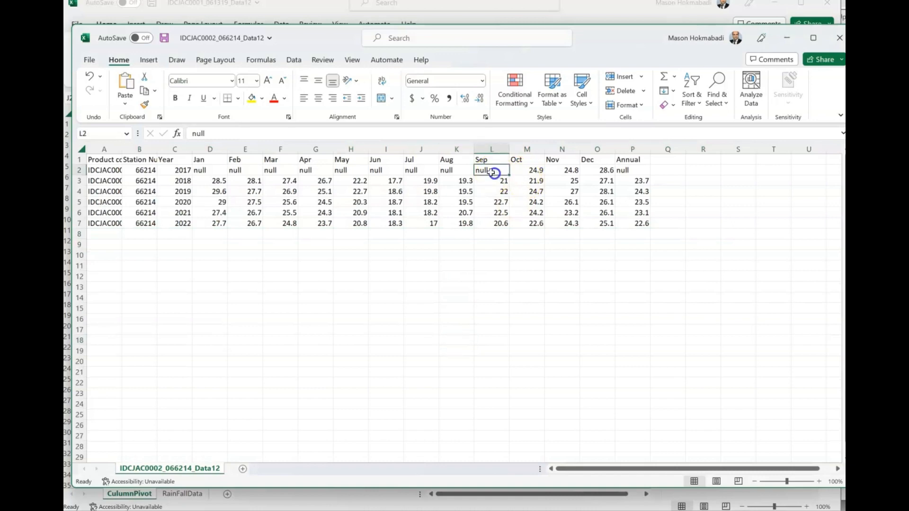
left_click(81, 172)
right_click(82, 173)
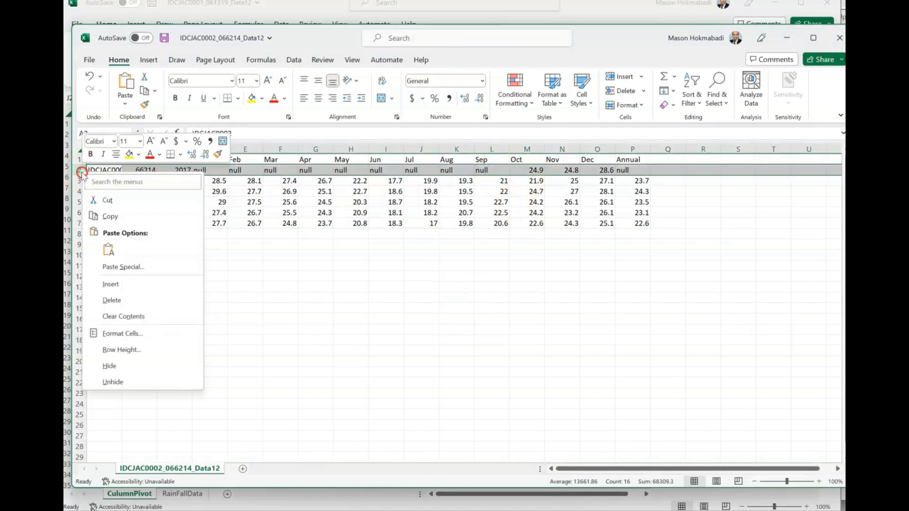
left_click(112, 301)
left_click(456, 319)
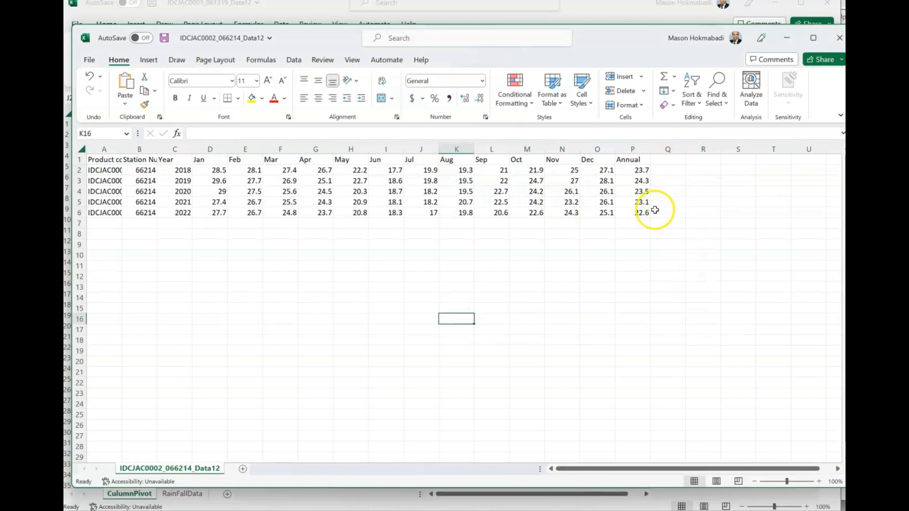
- Switch to the IDCJAC0001_061319_Data12 workbook and add a new worksheet after RainFallData
left_click_drag(90, 161, 610, 205)
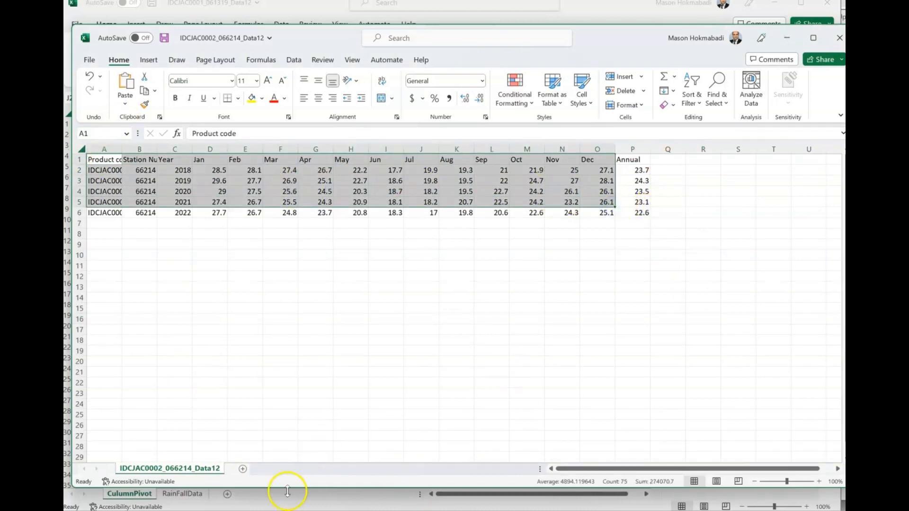
left_click(282, 499)
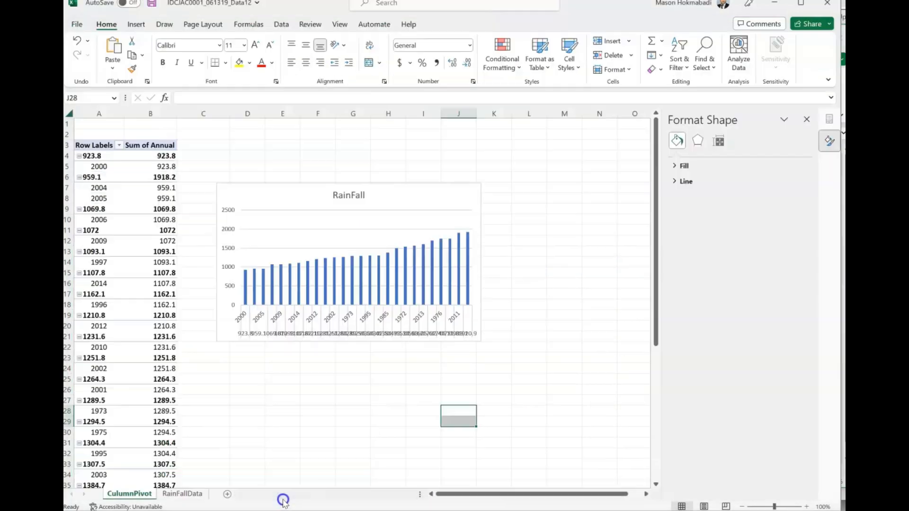
left_click(226, 496)
left_click_drag(211, 494, 179, 494)
left_click(224, 494)
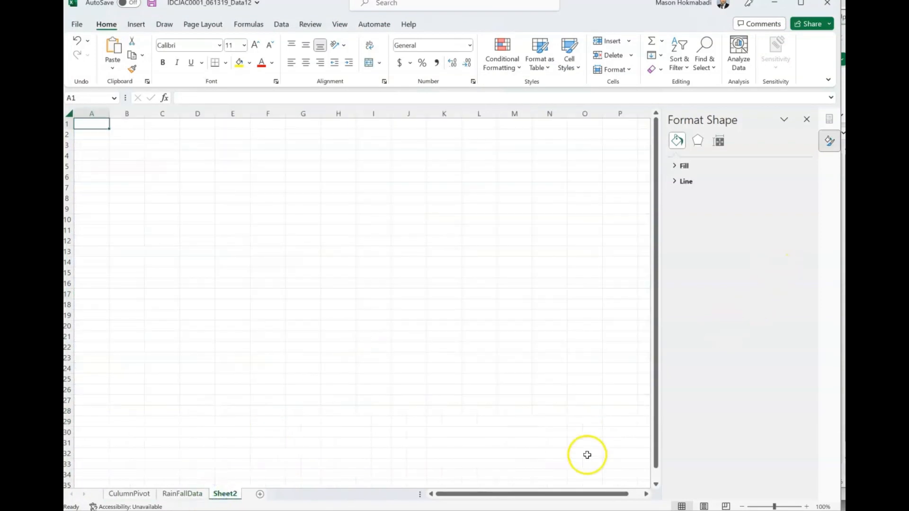
- Copy the temperature data A1:P6 from the IDCJAC0002_066214_Data12 workbook and paste it at A1 of Sheet2 in the rainfall workbook
key("alt+Tab")
left_click_drag(105, 160, 598, 202)
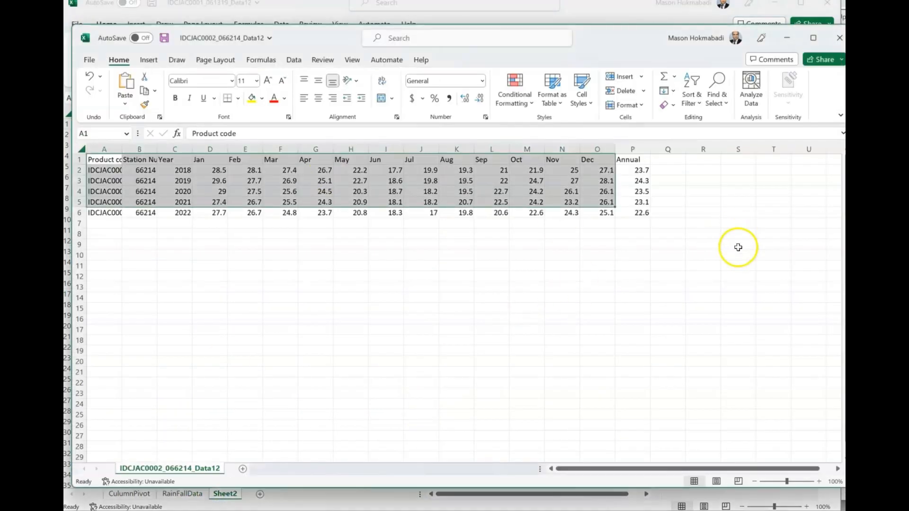
left_click(648, 215)
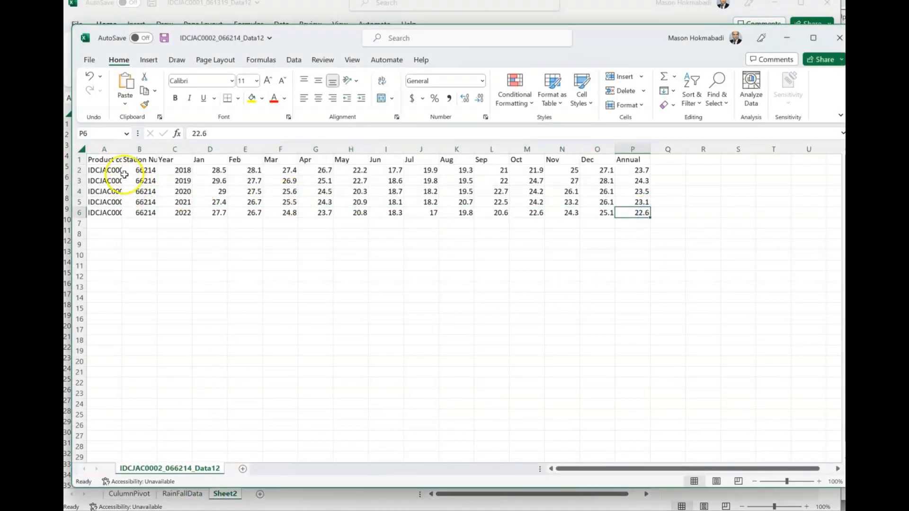
left_click_drag(95, 159, 626, 213)
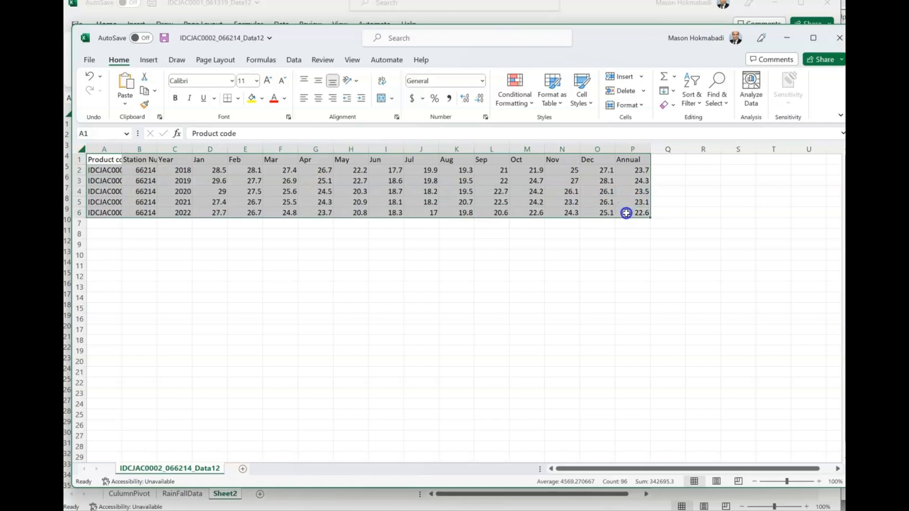
key("ctrl+c")
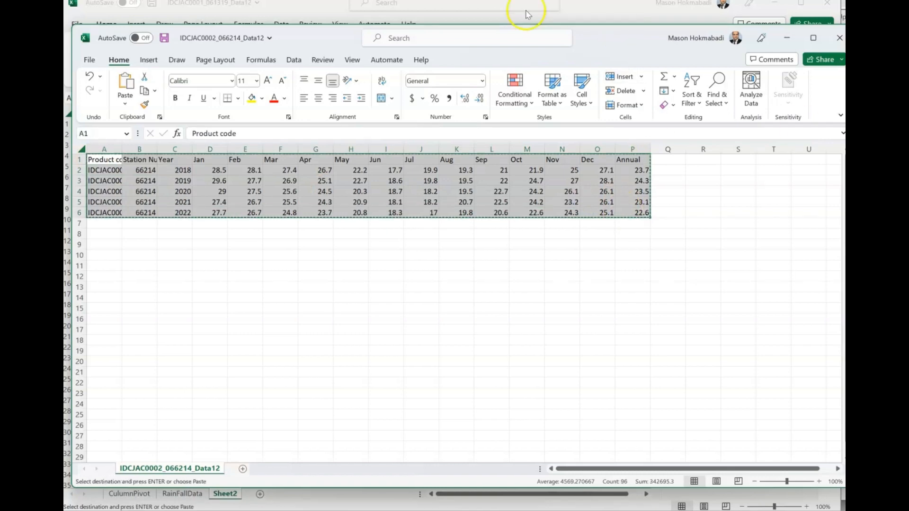
left_click(527, 14)
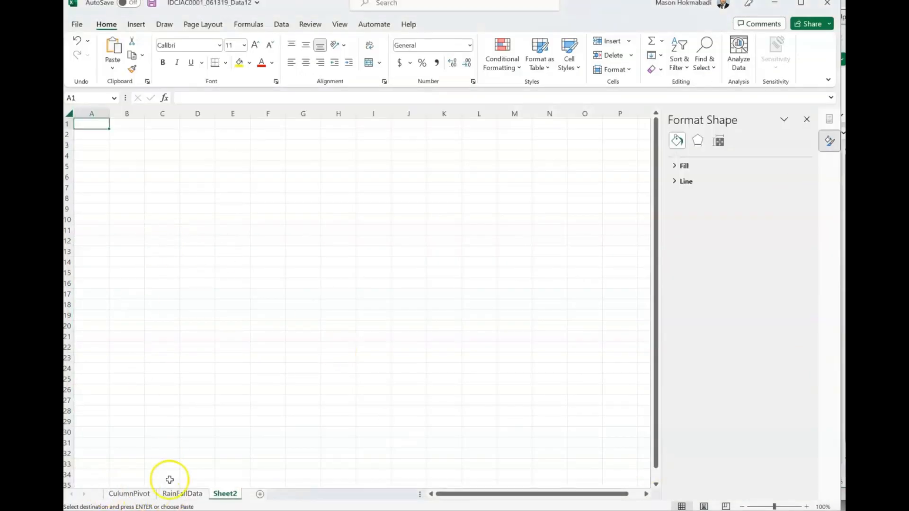
key("ctrl+v")
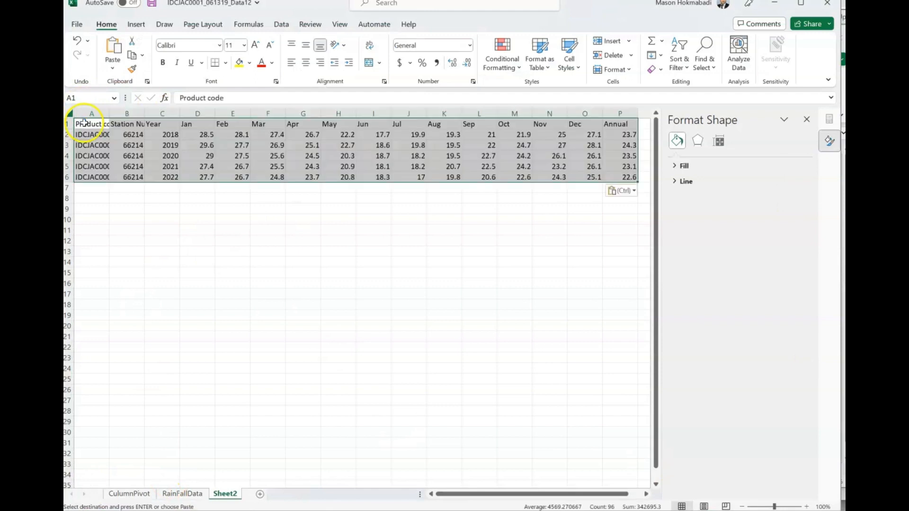
left_click(233, 379)
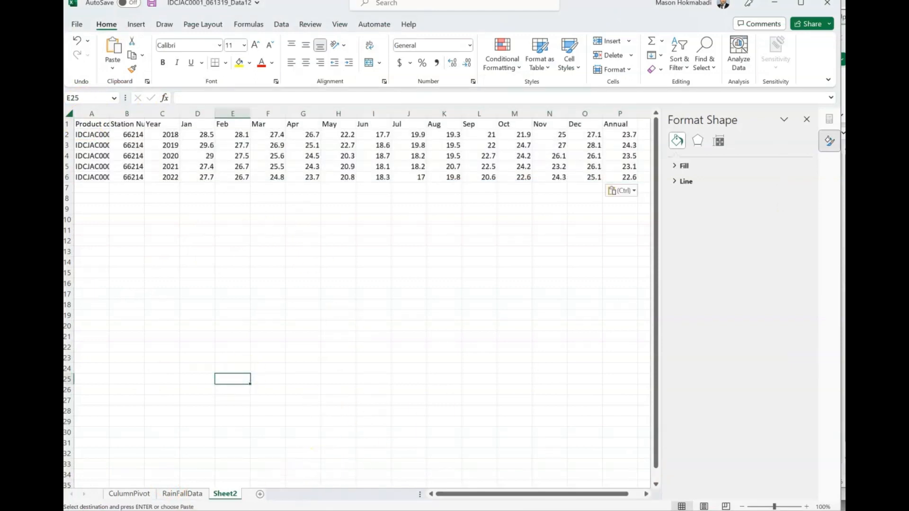
- Rename Sheet2 as TempatureData and close the Format Shape pane
double_click(229, 492)
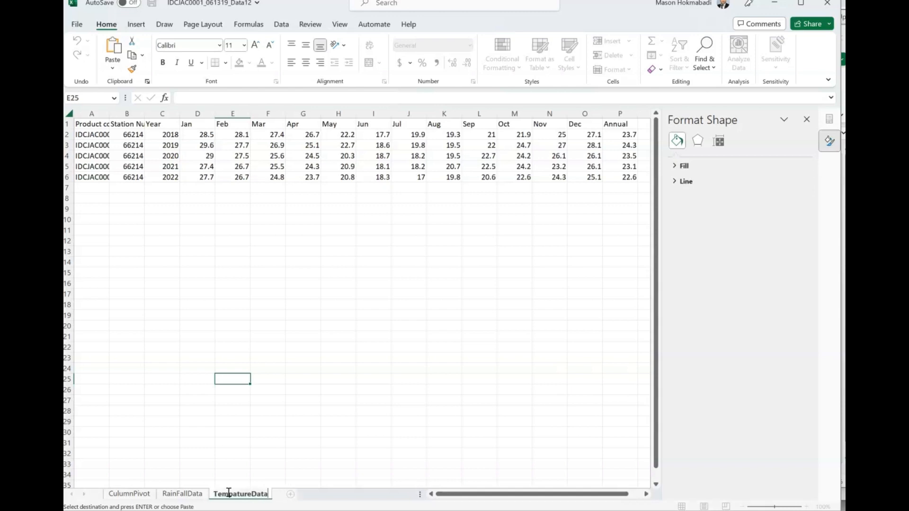
left_click(505, 398)
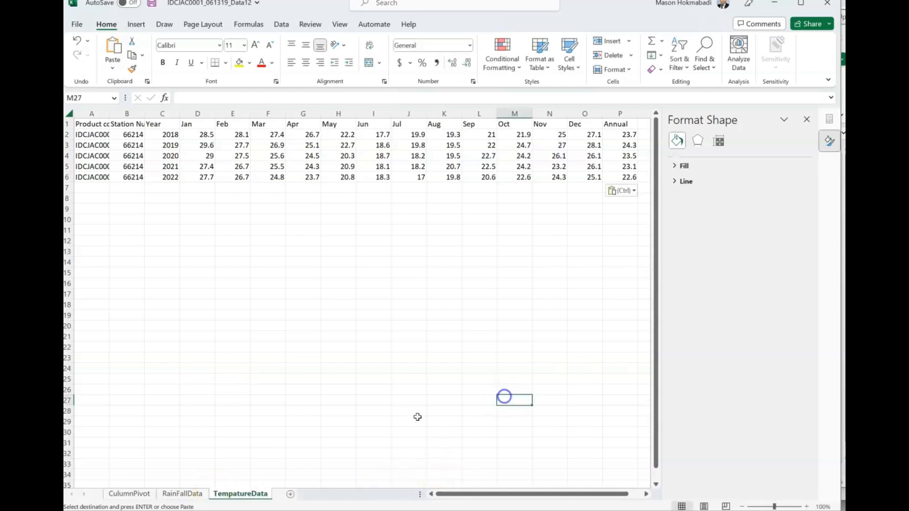
double_click(237, 495)
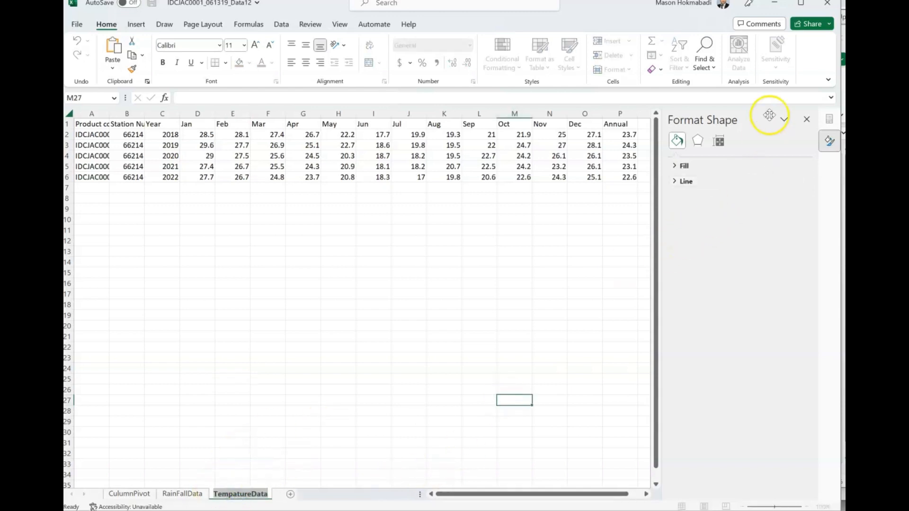
left_click(807, 119)
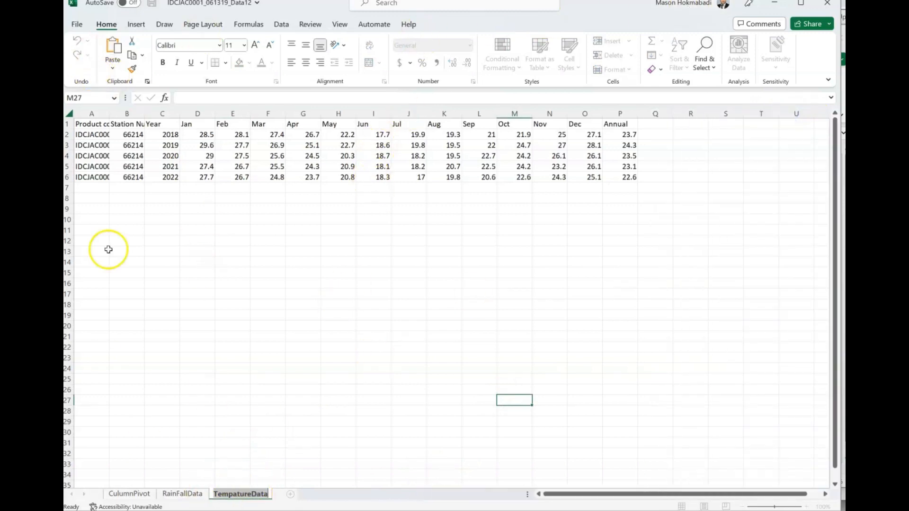
left_click(225, 316)
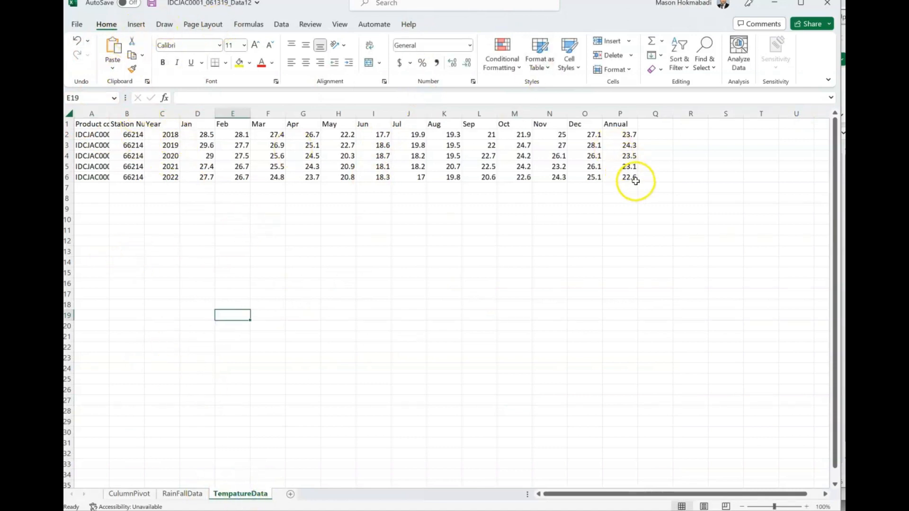
- Convert the temperature data range A1:P6 into a table with headers
left_click_drag(630, 177, 83, 125)
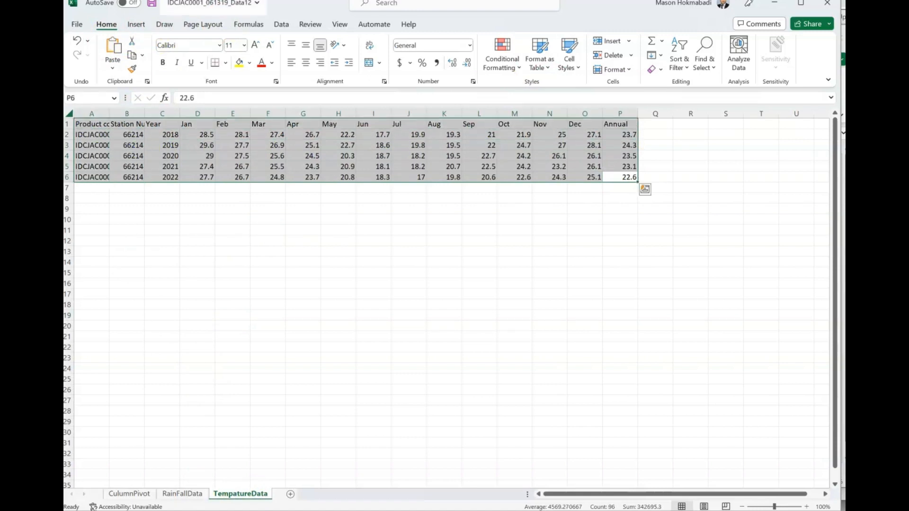
left_click(138, 24)
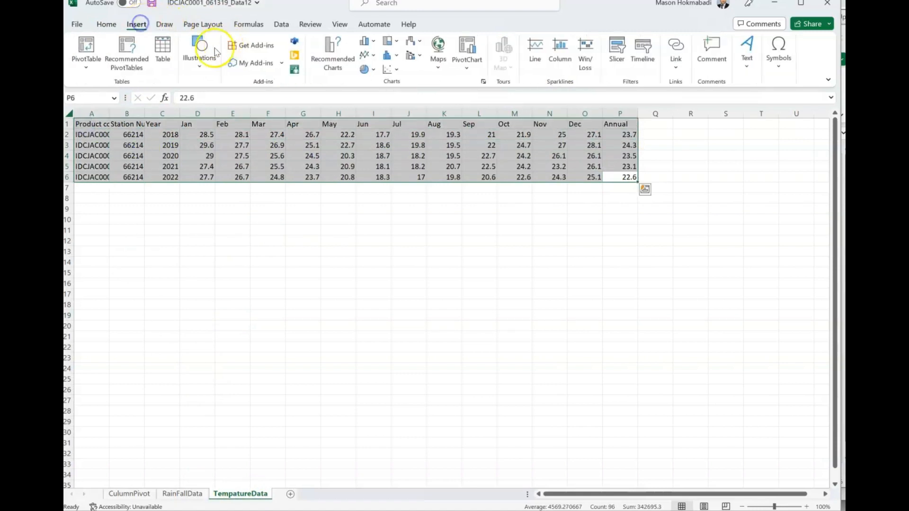
left_click(165, 53)
left_click(228, 191)
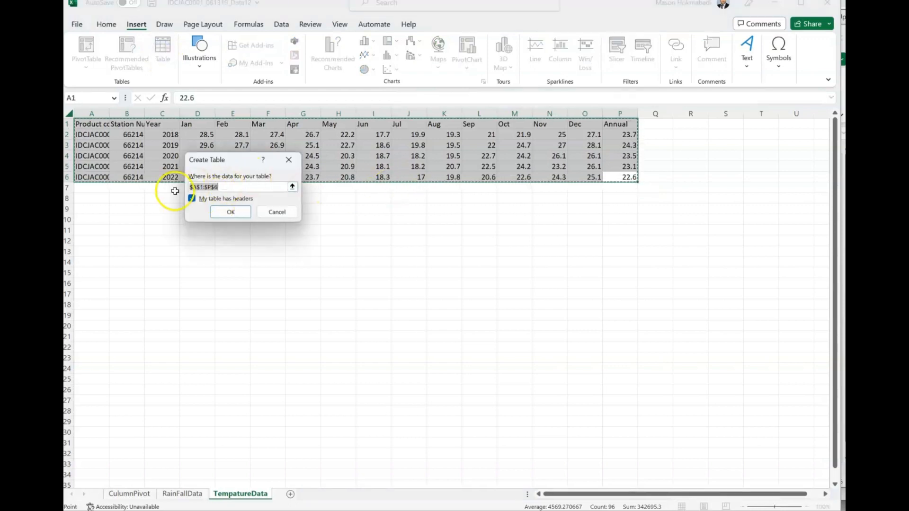
left_click(231, 212)
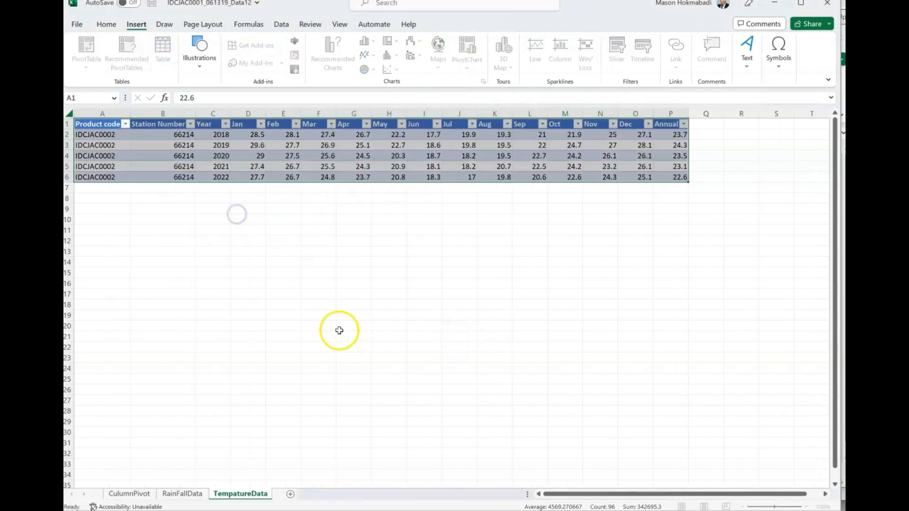
- Try to name the new table TempatureData
left_click(103, 56)
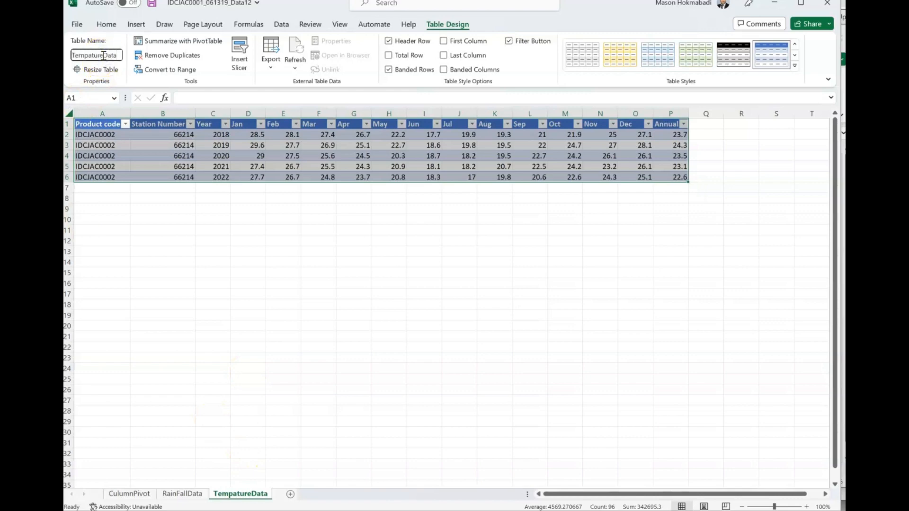
type("TempatureData")
left_click(408, 325)
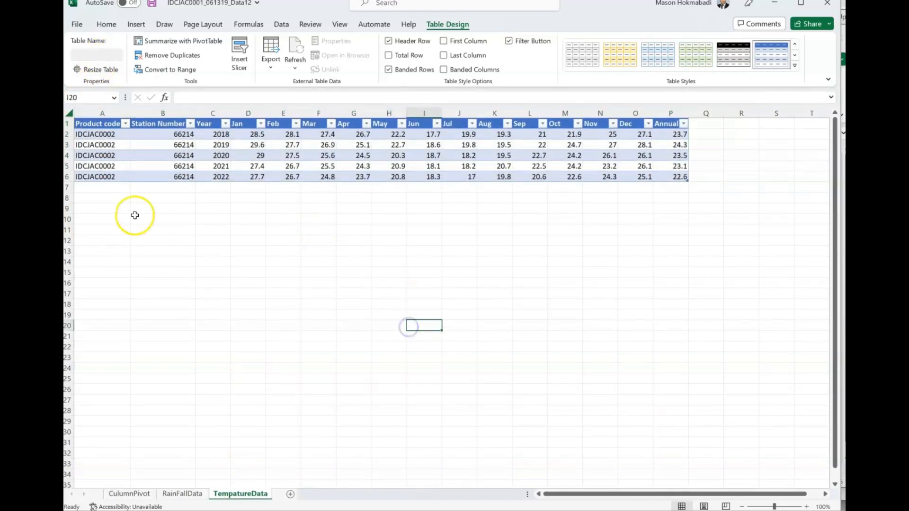
left_click(681, 178)
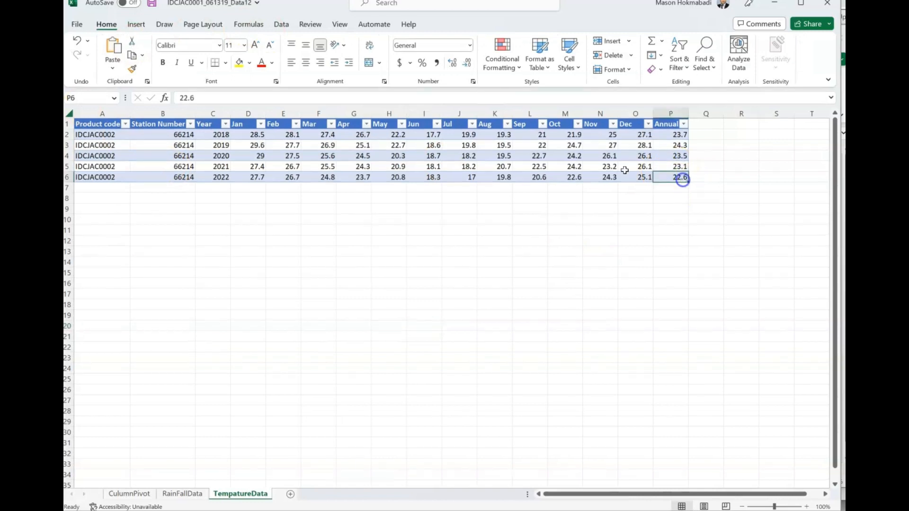
left_click(256, 166)
left_click(453, 24)
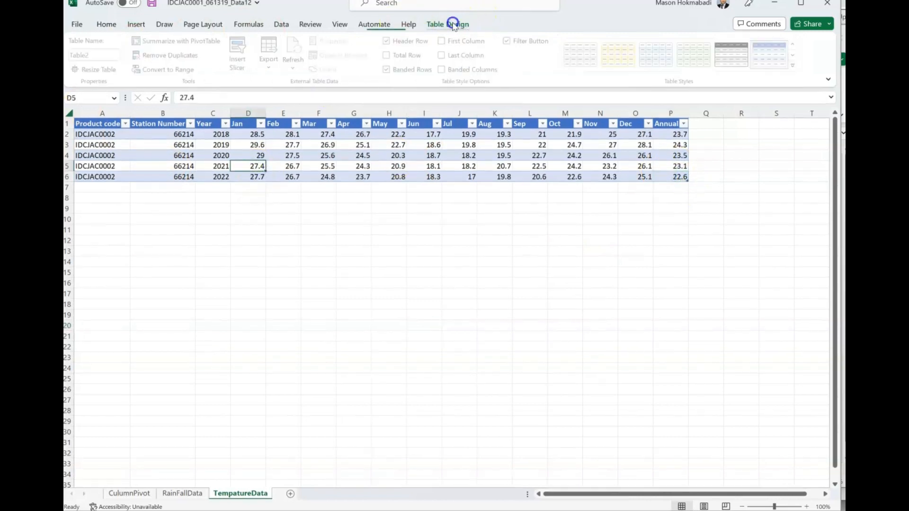
left_click(180, 42)
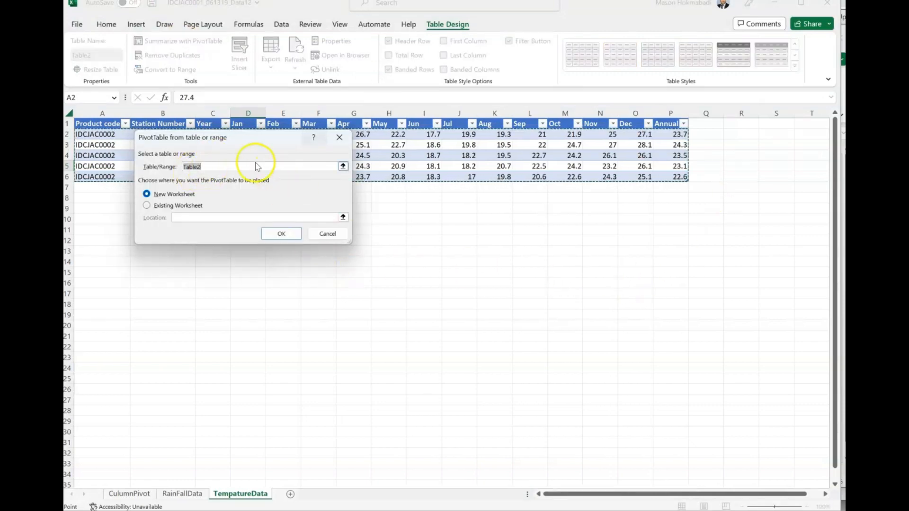
left_click(340, 137)
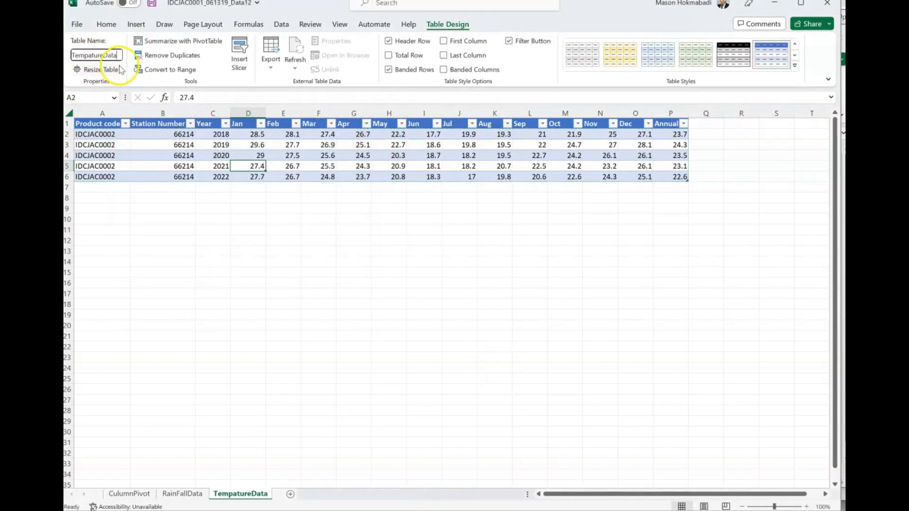
- Name the temperature table TempatureData and create a PivotTable from it on a new worksheet
left_click(128, 89)
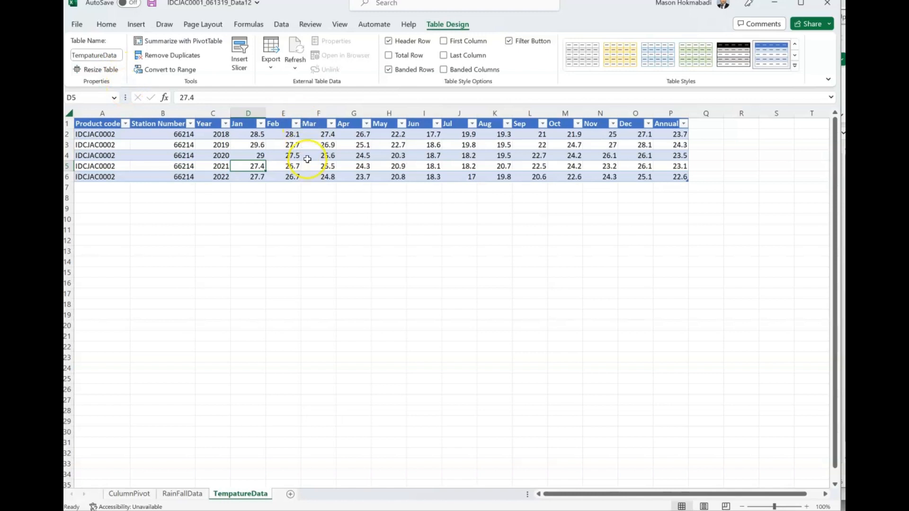
left_click(308, 160)
left_click(447, 25)
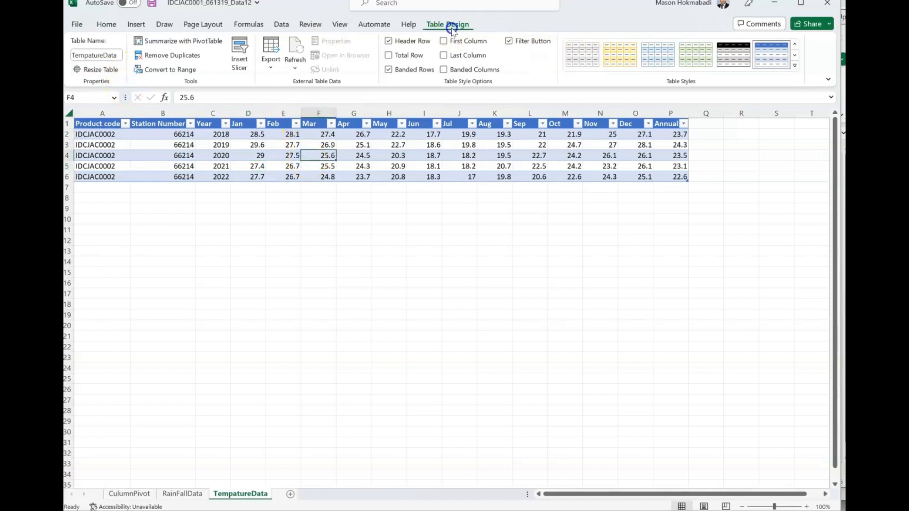
left_click(184, 41)
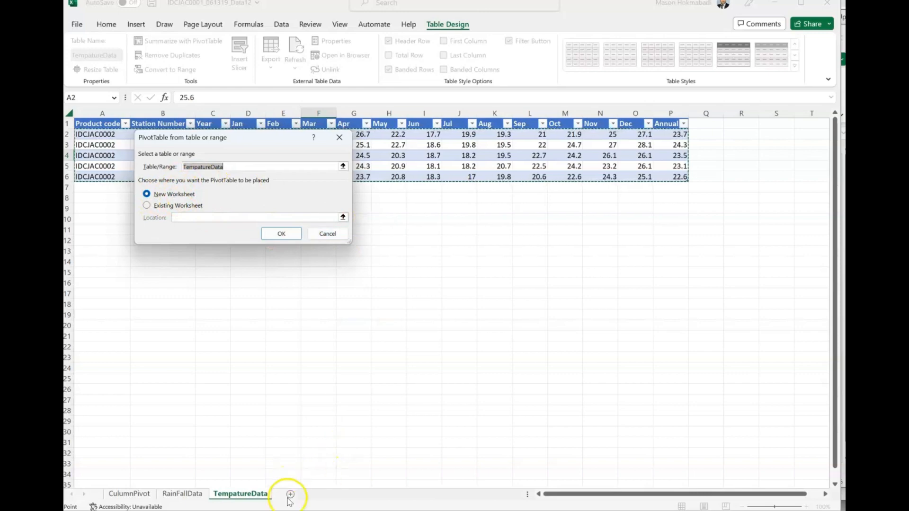
left_click(280, 234)
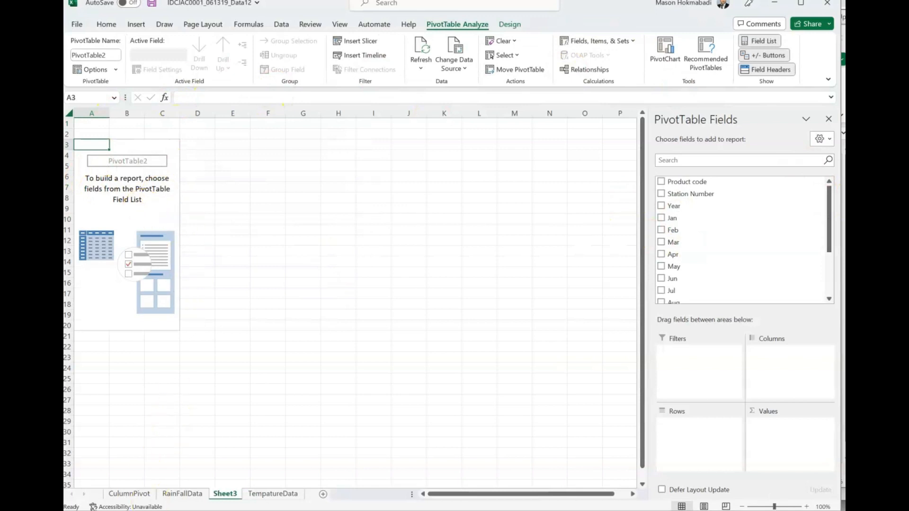
- Move the new PivotTable sheet after the TempatureData sheet and rename it LinePivot
left_click_drag(270, 494, 240, 495)
left_click(284, 495)
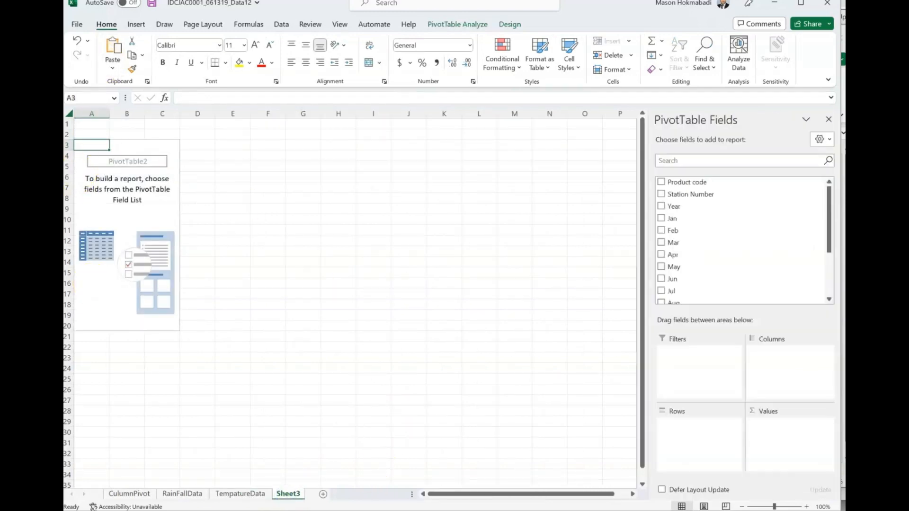
double_click(293, 495)
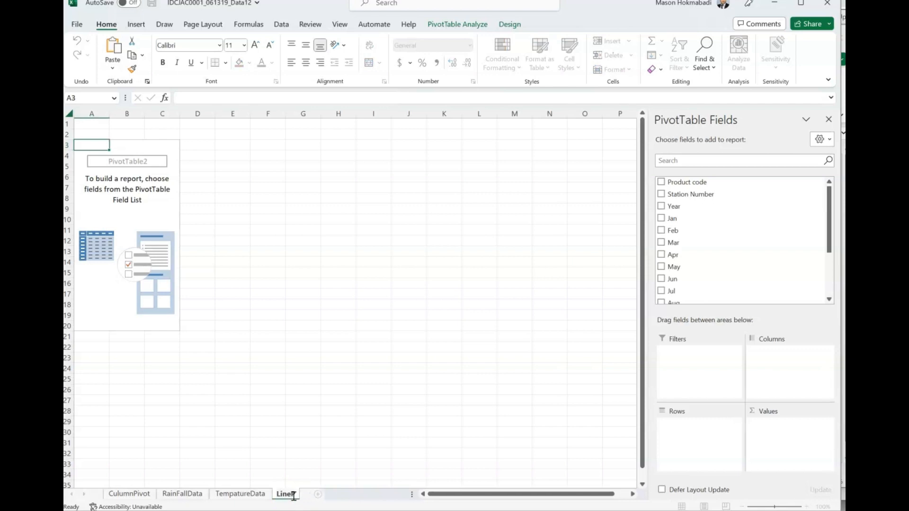
left_click(394, 396)
left_click(233, 382)
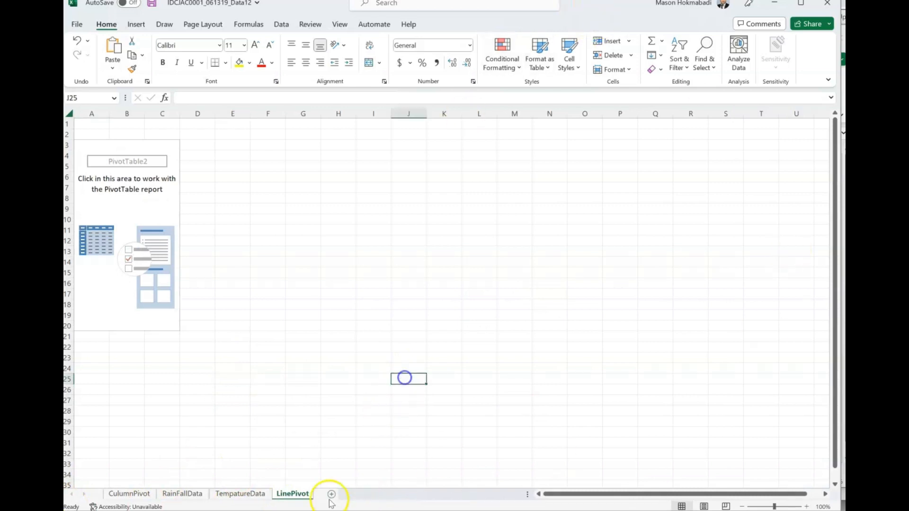
left_click_drag(625, 219, 516, 209)
- Add Year and Annual to the temperature PivotTable as summed values, and put Annual in Rows as well
left_click(152, 200)
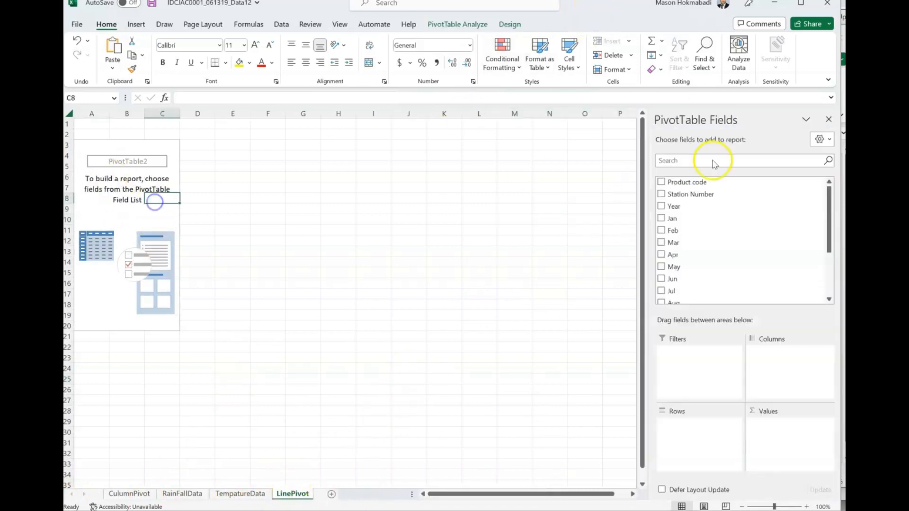
left_click(663, 207)
scroll(673, 223, "down", 2)
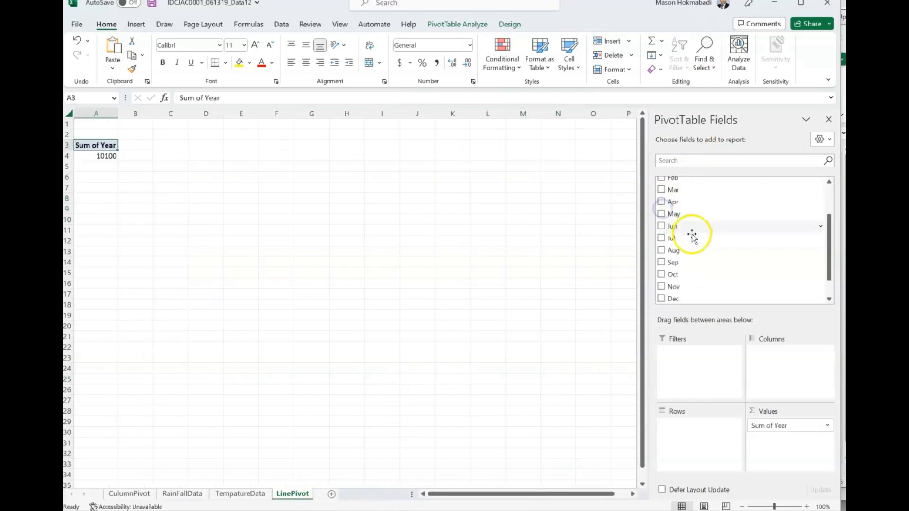
scroll(677, 284, "down", 1)
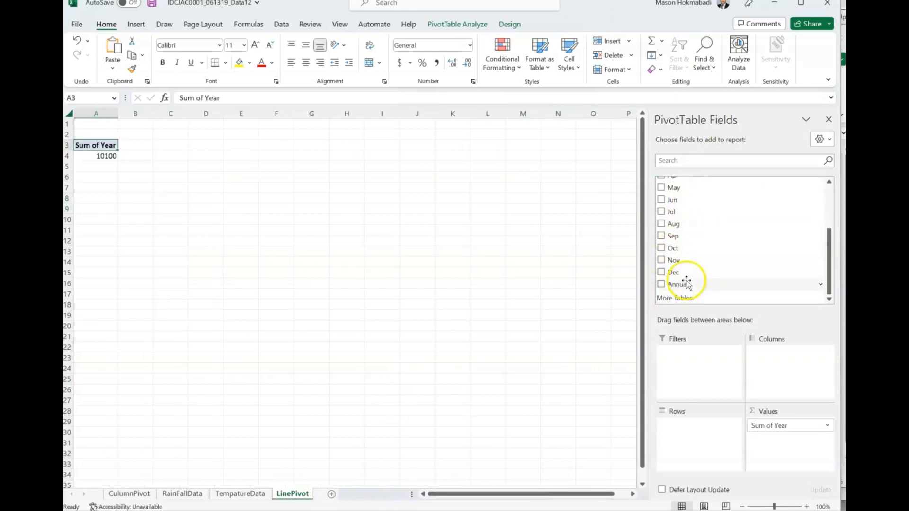
left_click_drag(672, 288, 682, 381)
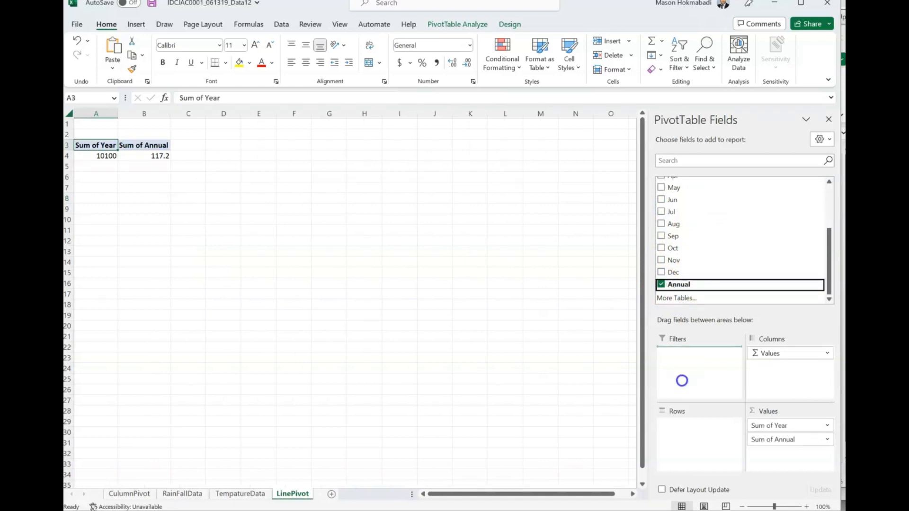
left_click_drag(683, 437, 683, 436)
scroll(715, 256, "up", 3)
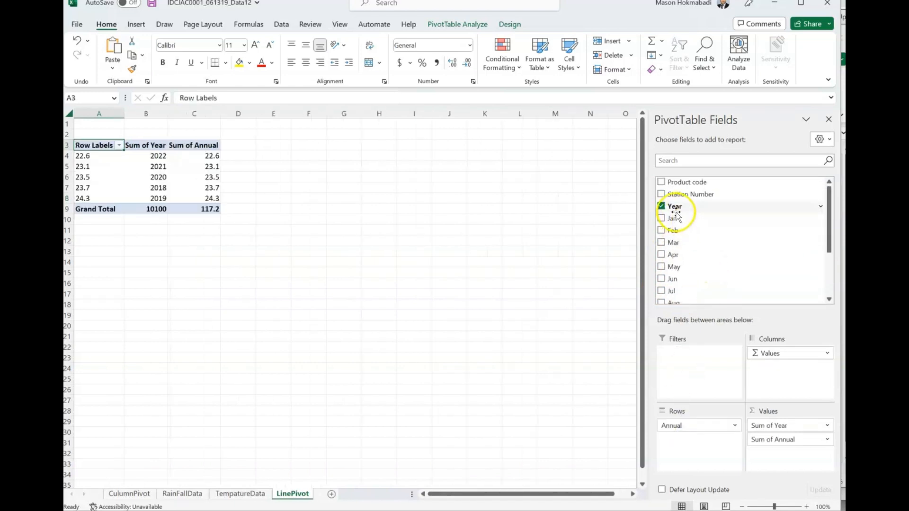
- Add Year to Rows below Annual and remove Sum of Year from the PivotTable values
left_click_drag(676, 207, 688, 441)
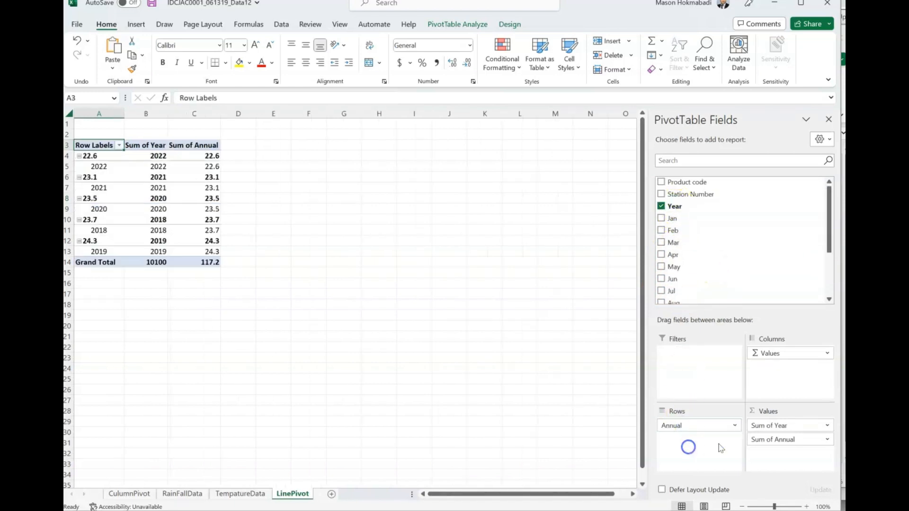
left_click(826, 425)
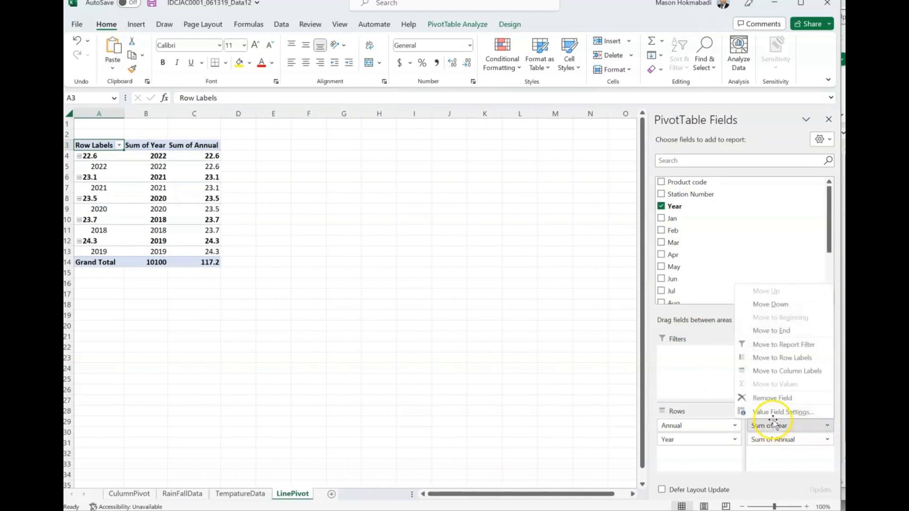
left_click(772, 398)
left_click(474, 358)
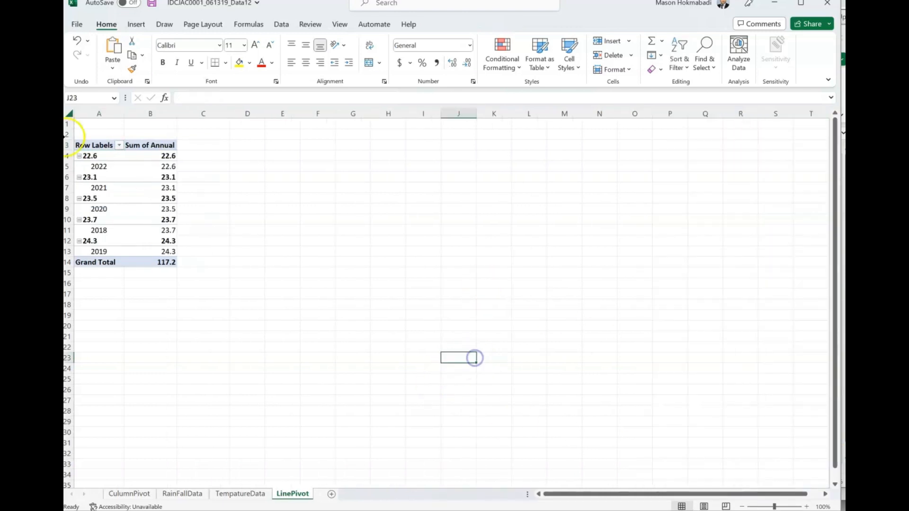
- Insert a line PivotChart from the temperature PivotTable and place it beside the table, starting near row 3
left_click(152, 208)
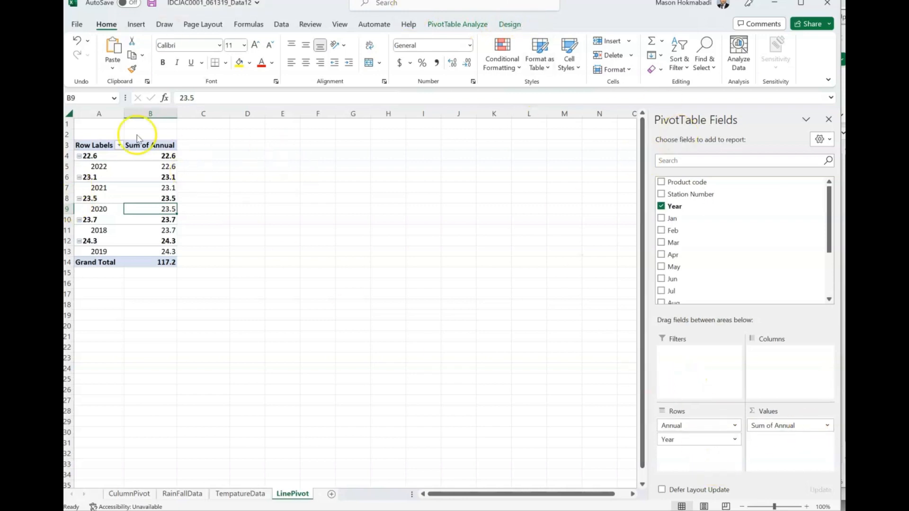
left_click(135, 165)
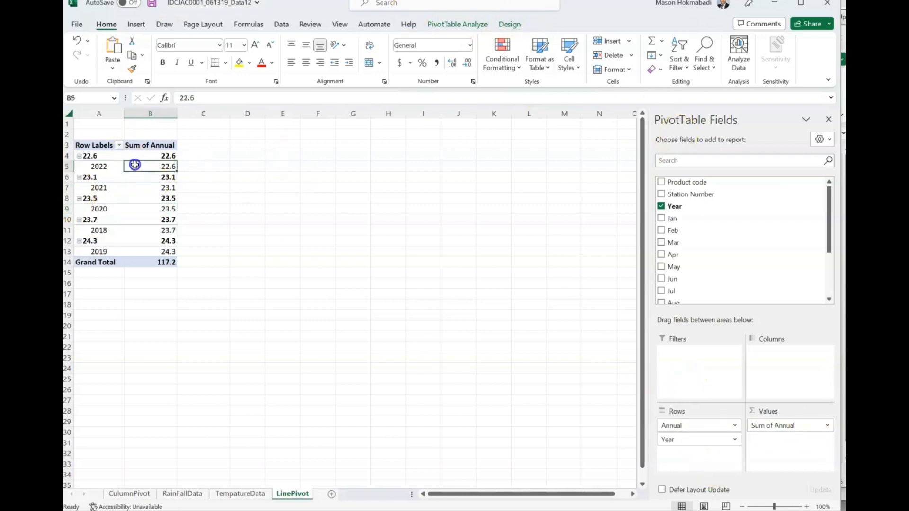
left_click(141, 30)
left_click(469, 69)
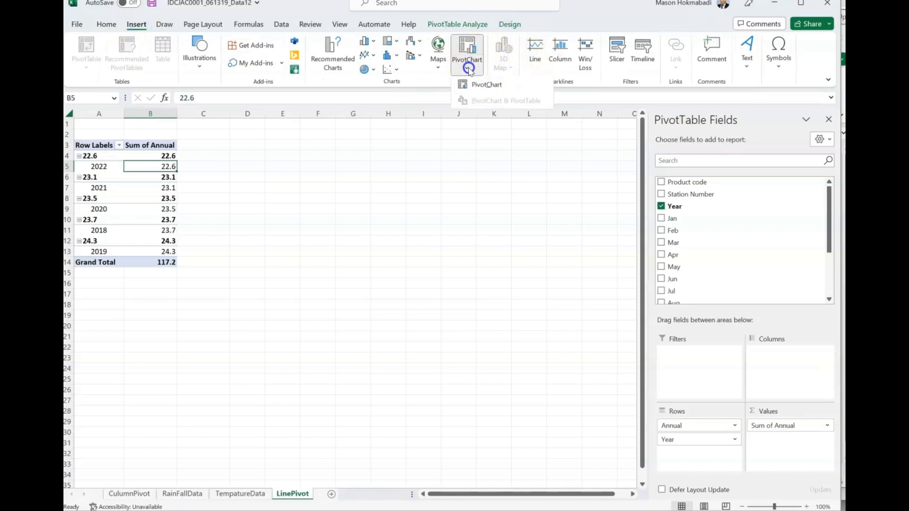
left_click(484, 84)
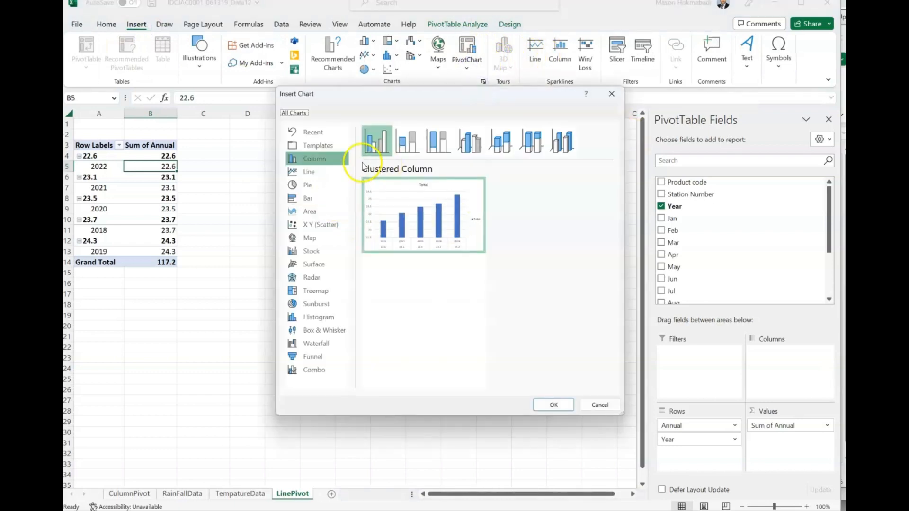
left_click(307, 173)
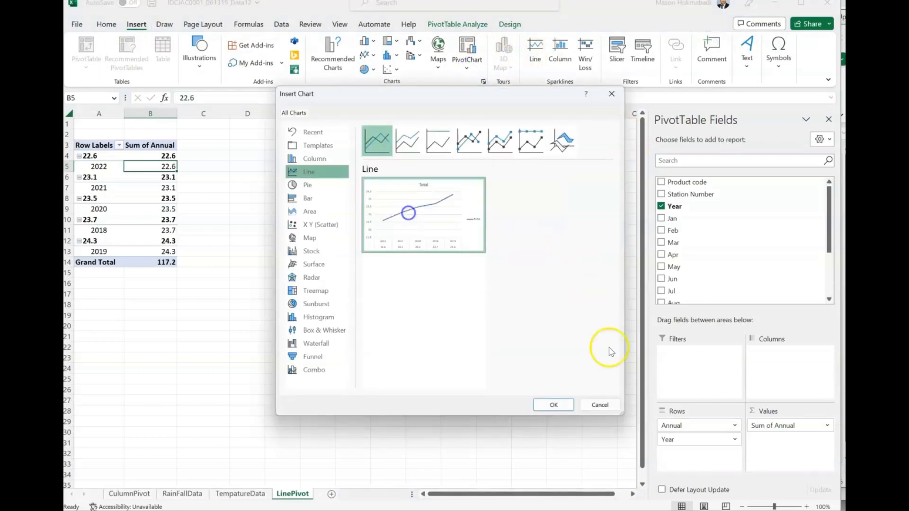
left_click(554, 406)
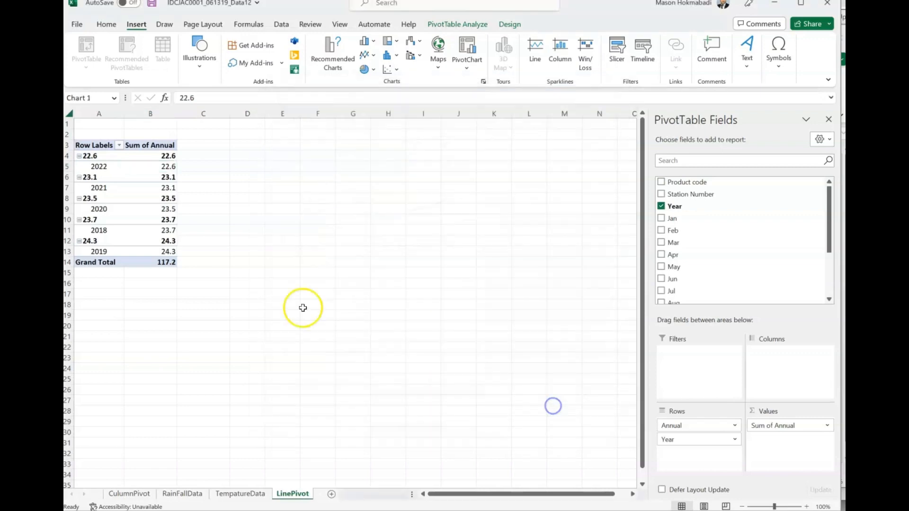
left_click_drag(385, 284, 416, 158)
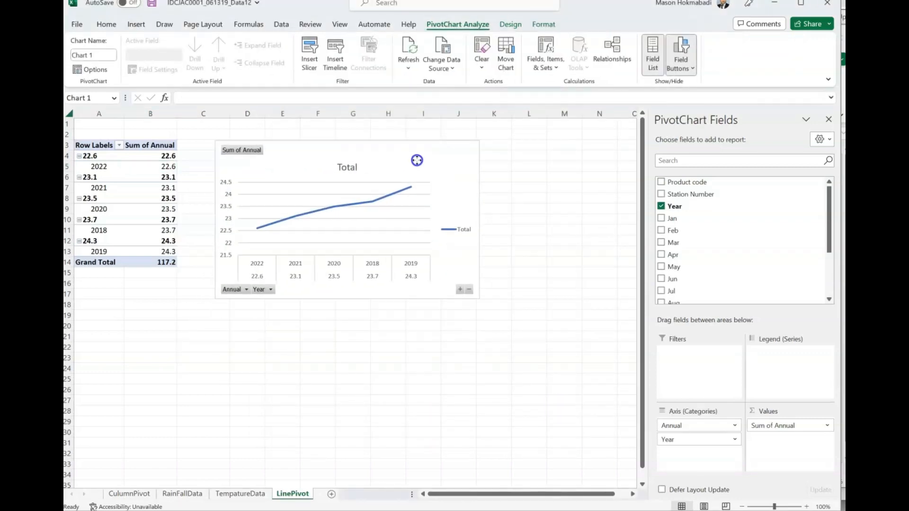
- Change the line chart's title to Sydney Tempature
left_click_drag(374, 431, 303, 397)
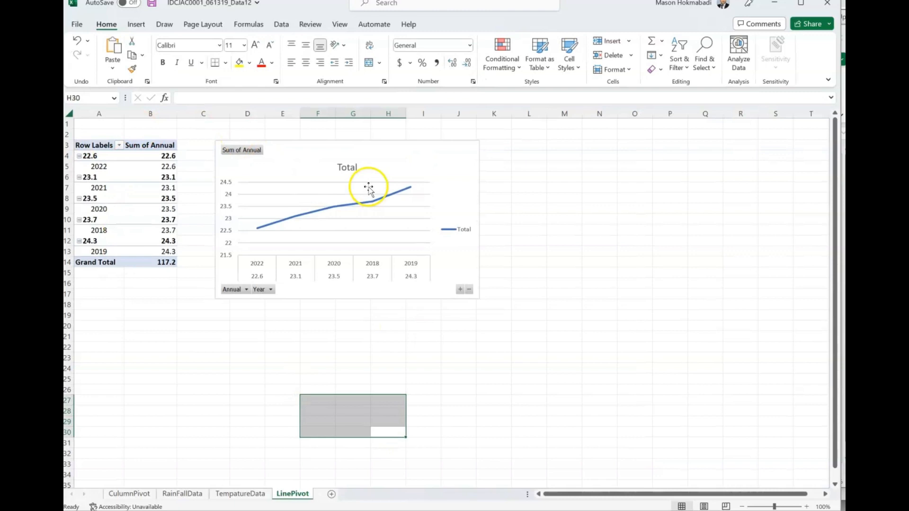
double_click(347, 167)
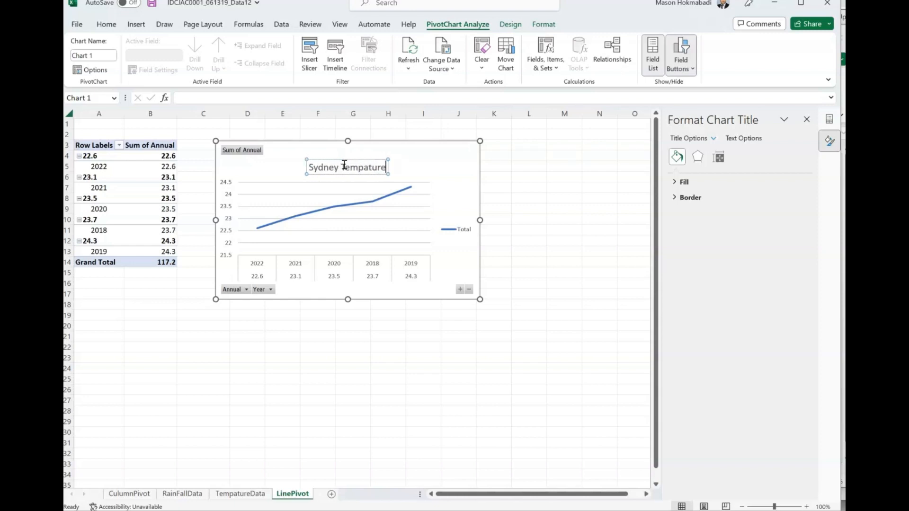
left_click(574, 354)
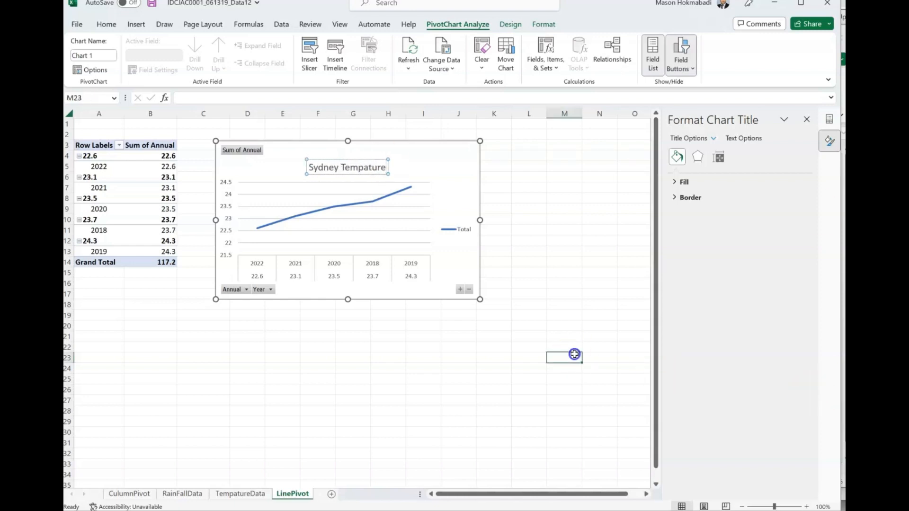
- Hide all field buttons on the line chart and delete its legend
right_click(260, 289)
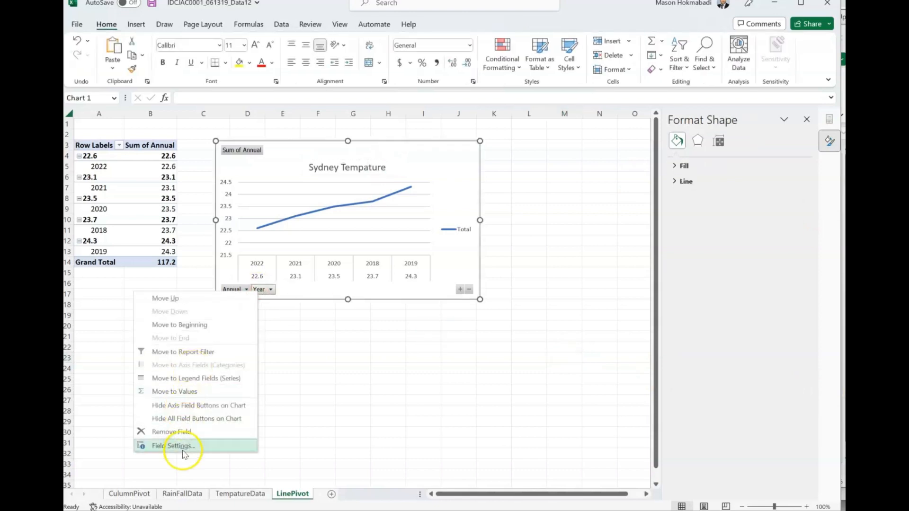
left_click(186, 418)
left_click(461, 230)
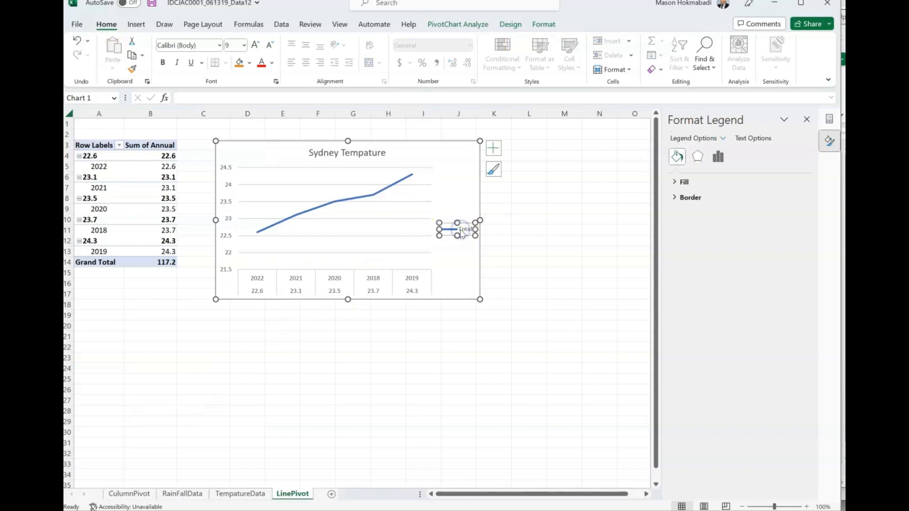
key("Delete")
left_click(465, 368)
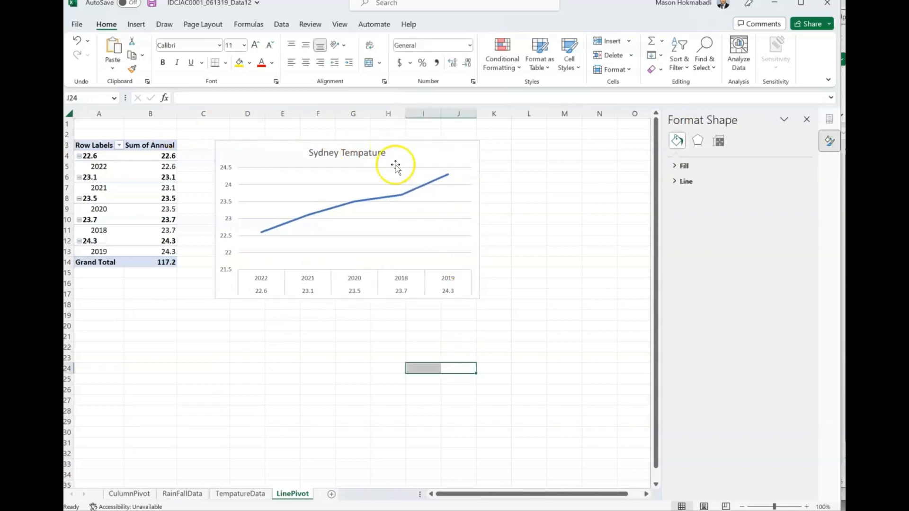
left_click(286, 452)
- Switch to the exercise PDF and read steps 35 to 37 on creating the Dashboard worksheet
key("alt+Tab")
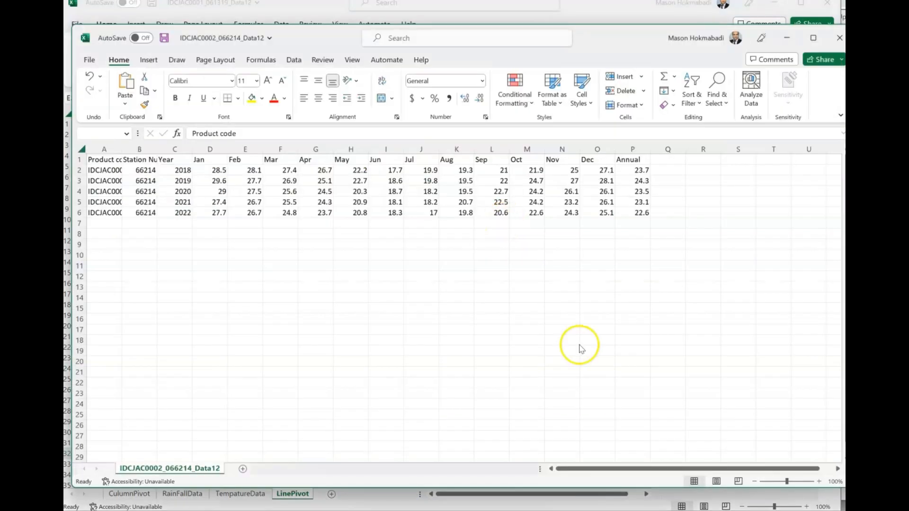
key("alt+Tab")
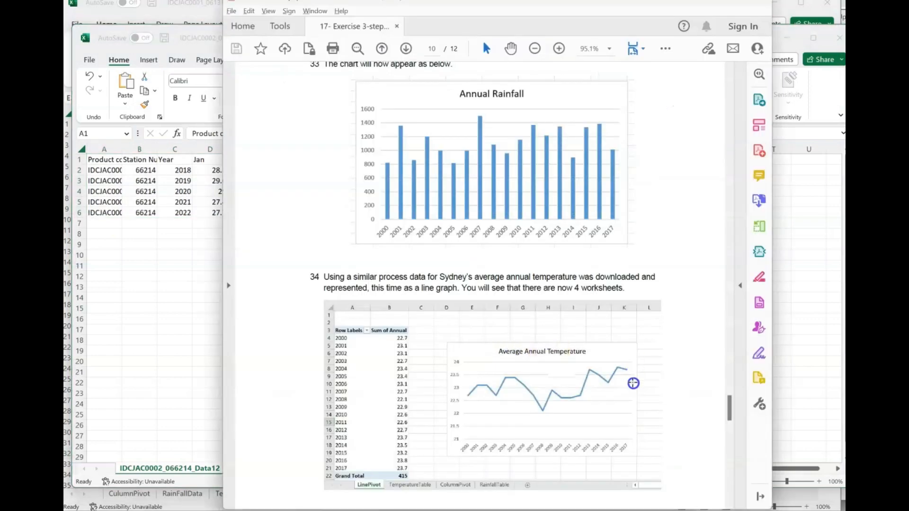
scroll(542, 386, "down", 6)
scroll(420, 354, "down", 3)
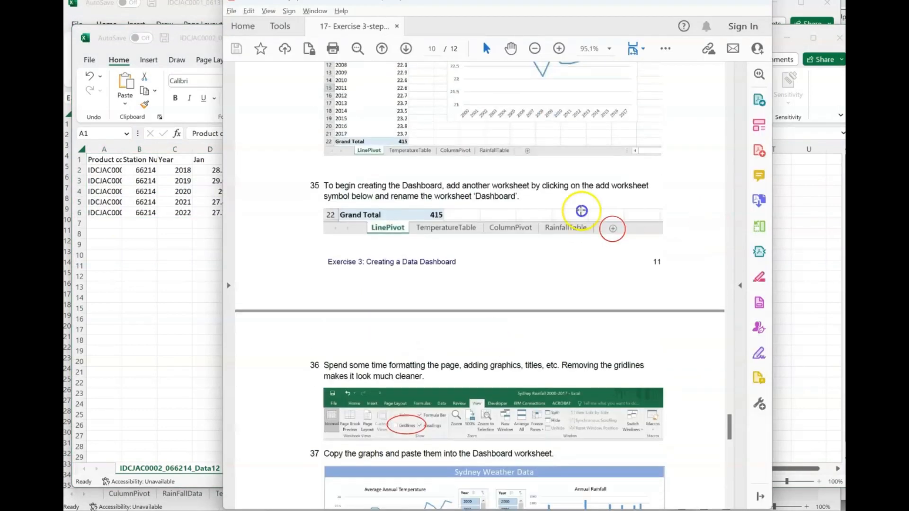
- Check the PDF's steps 36 to 38, return to Excel and close the IDCJAC0002_066214_Data12 file without saving its changes
scroll(633, 241, "down", 5)
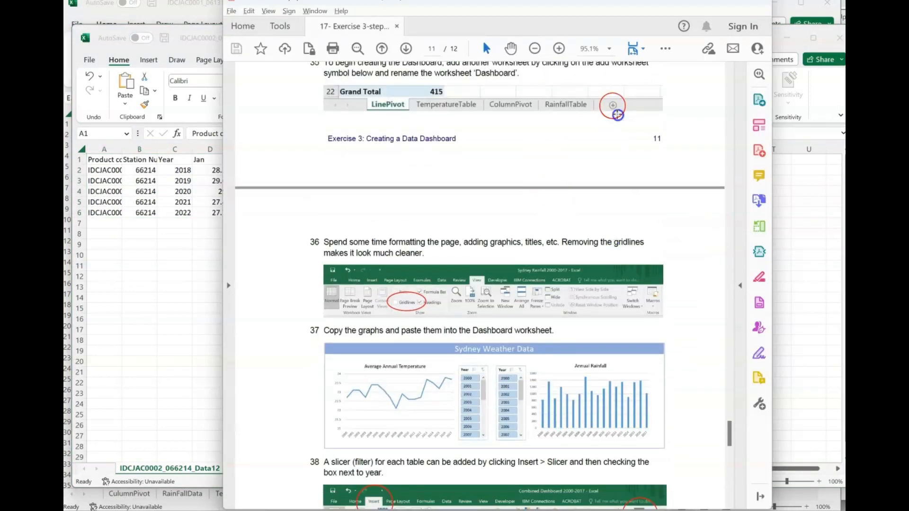
scroll(452, 344, "down", 2)
key("alt+Tab")
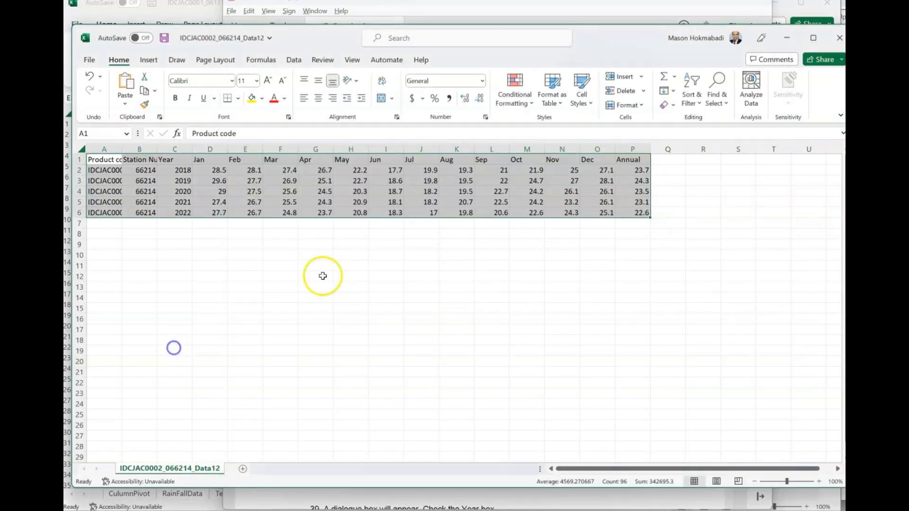
left_click(423, 400)
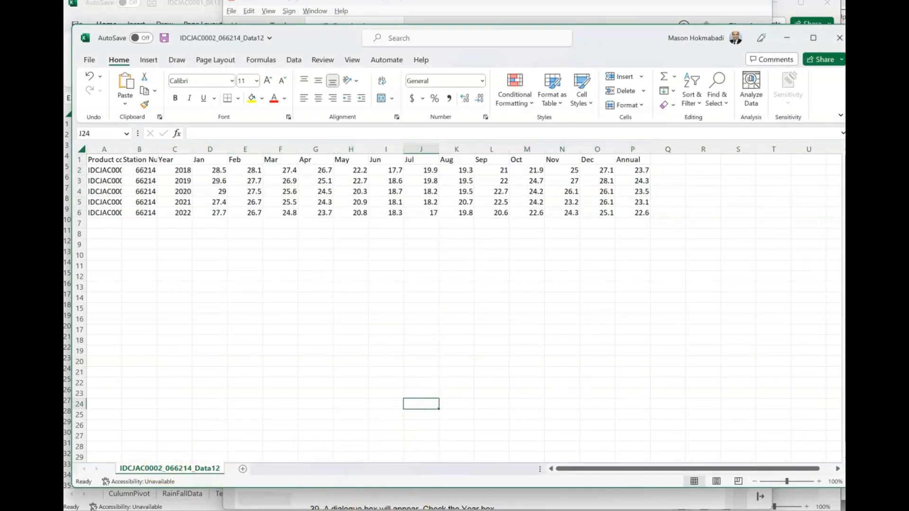
left_click(835, 42)
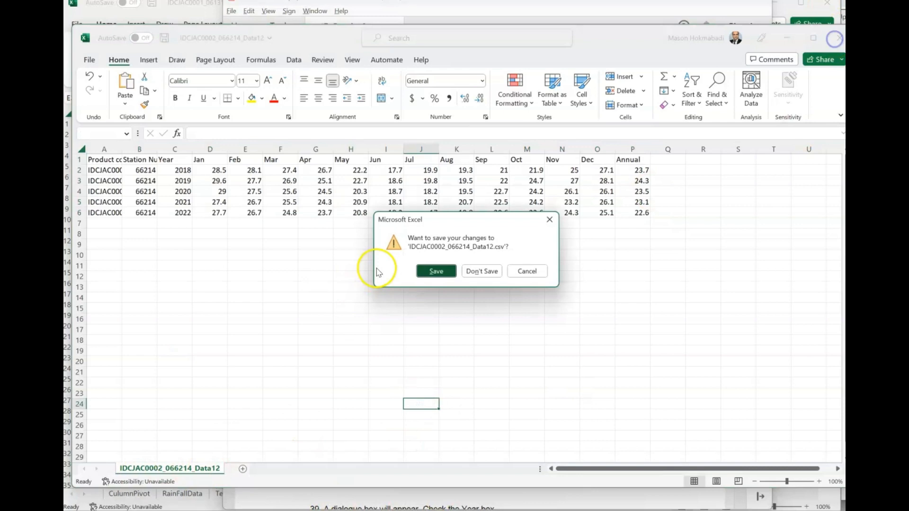
left_click(482, 271)
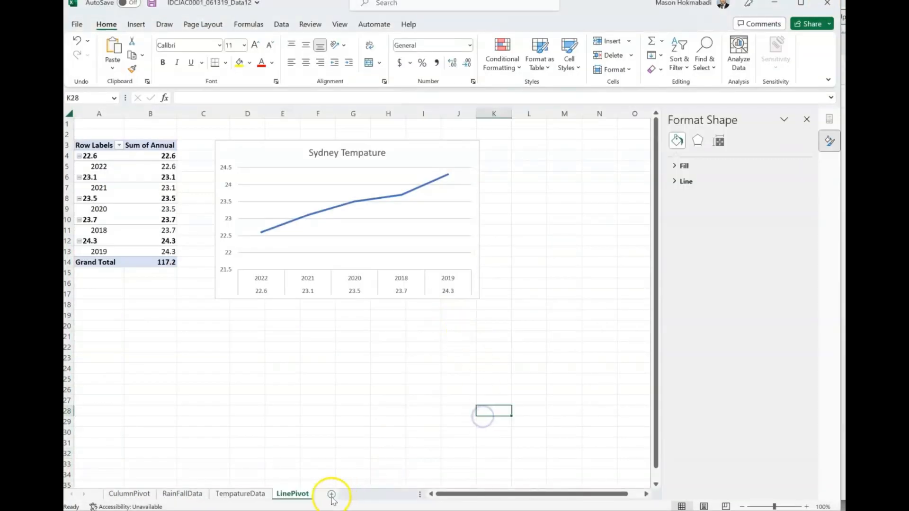
- Add a new worksheet after LinePivot and name it Dashboard
left_click(331, 494)
double_click(329, 494)
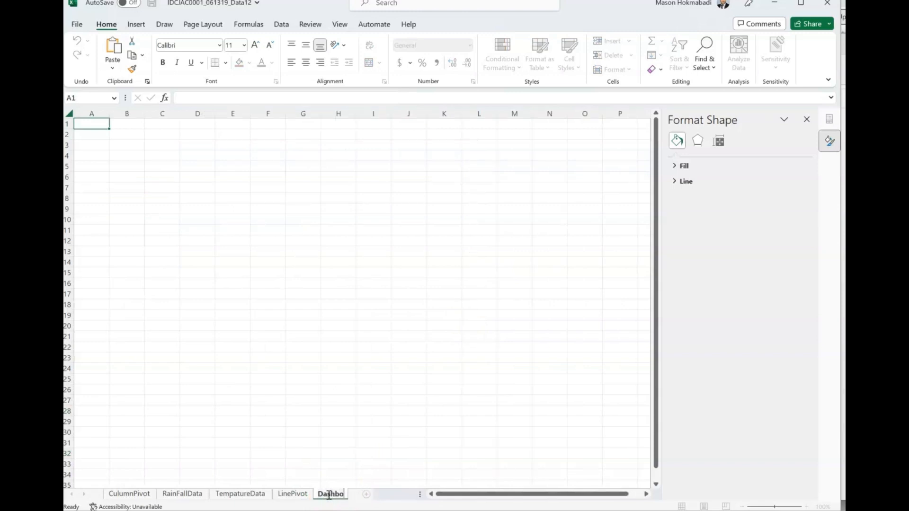
type("Dashboard")
left_click(399, 360)
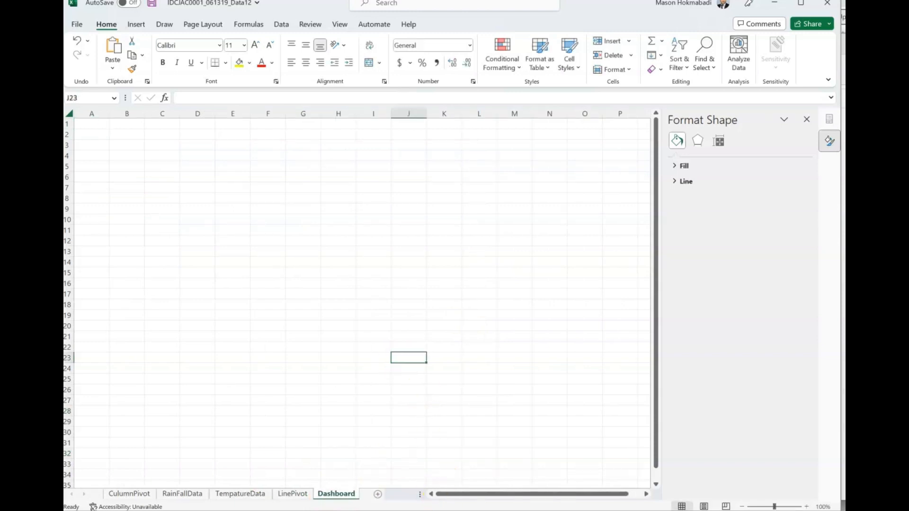
- Copy the RainFall column chart from the ColumnPivot sheet and paste it at cell C10 of the Dashboard sheet
left_click(128, 494)
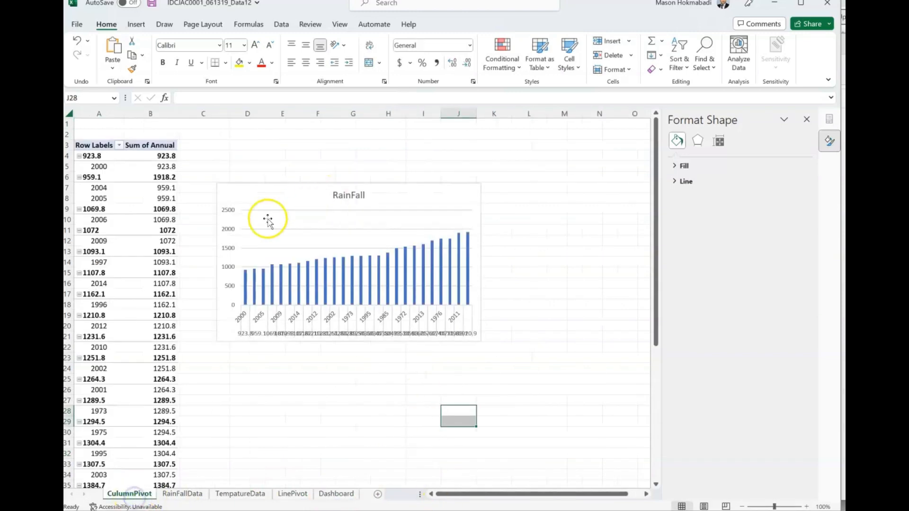
left_click(273, 196)
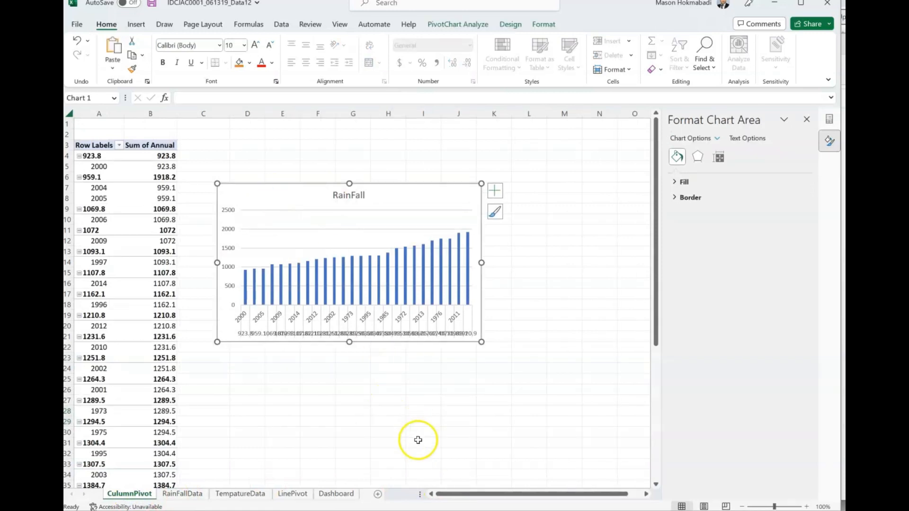
left_click(336, 495)
left_click(177, 218)
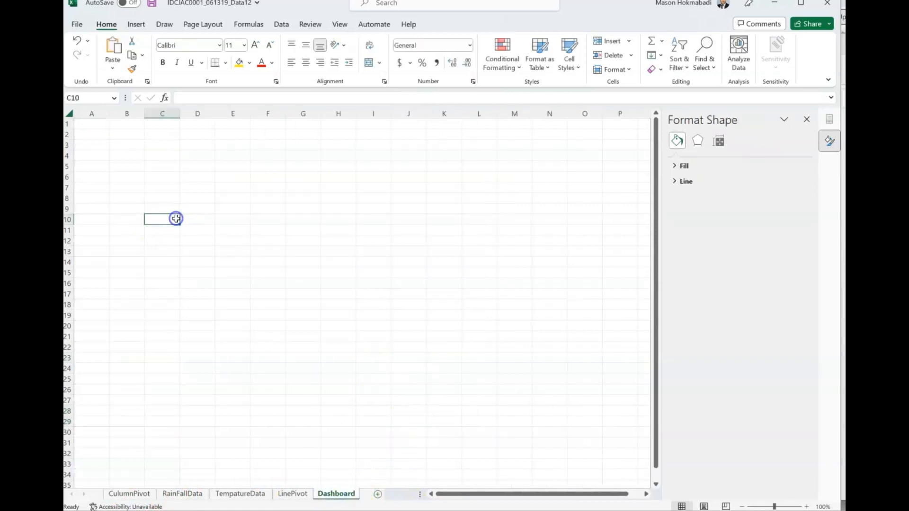
key("ctrl+v")
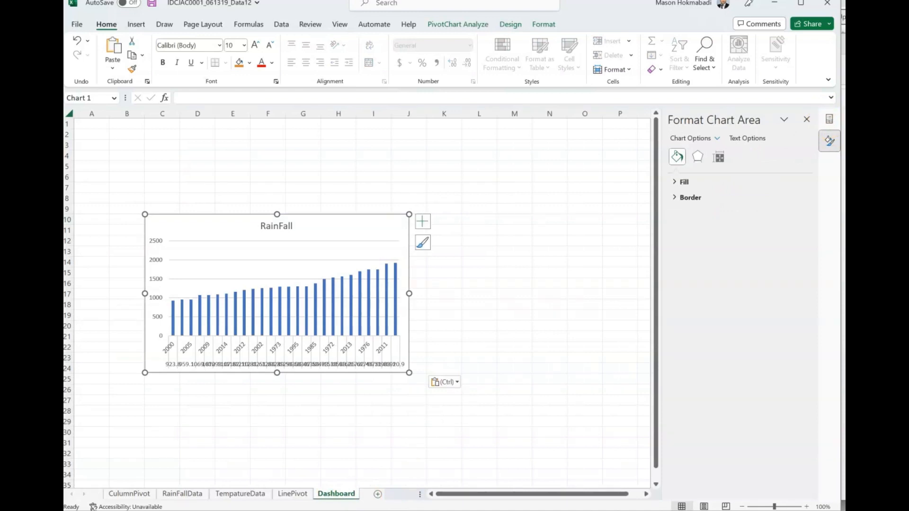
- Close the Format Chart Area and PivotChart Fields panes and deselect the RainFall chart
left_click(807, 119)
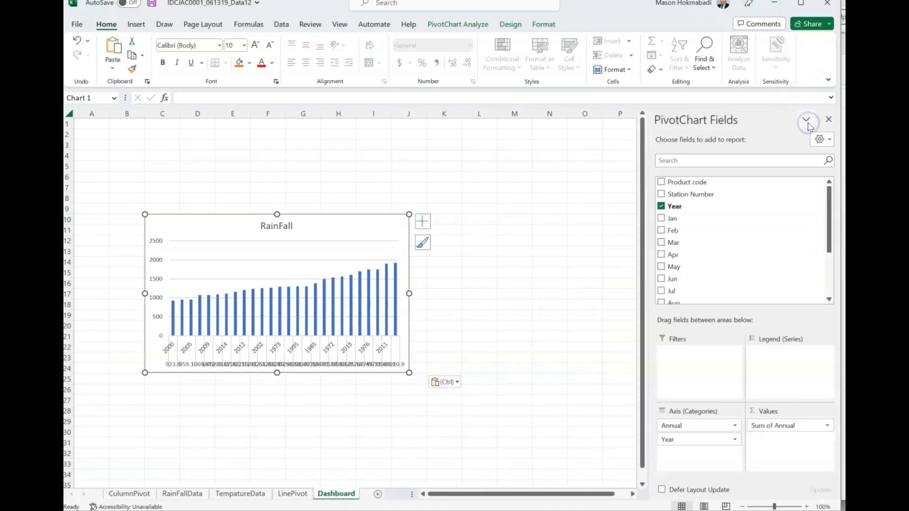
left_click(827, 120)
left_click(600, 283)
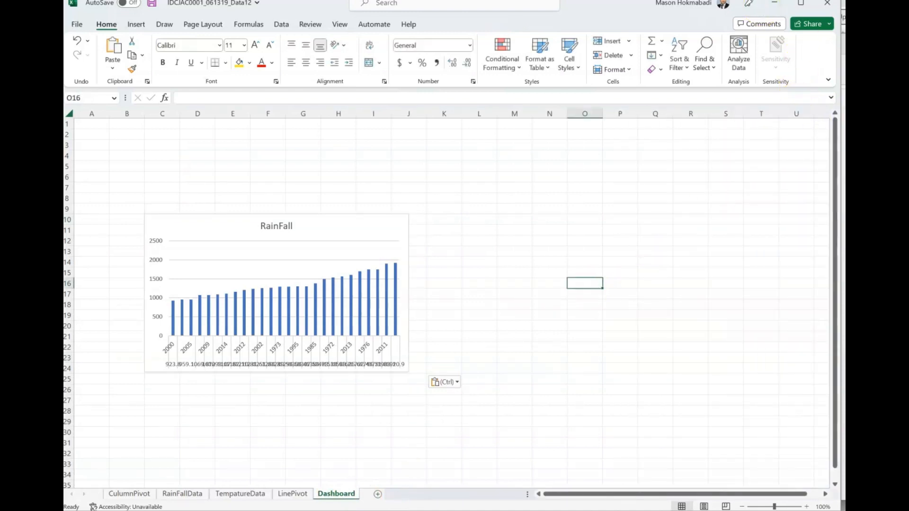
- Copy the Sydney Tempature line chart from LinePivot onto the Dashboard sheet and place it to the right of the RainFall chart
left_click(294, 495)
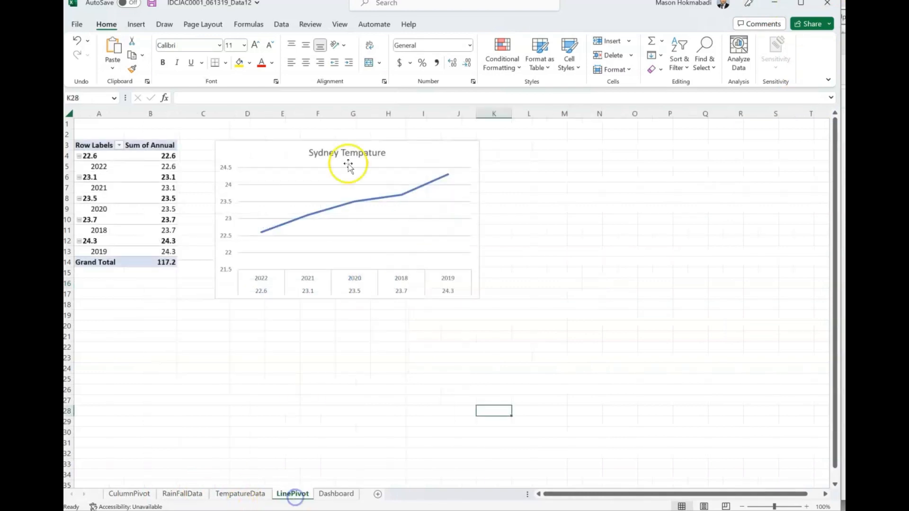
left_click(264, 152)
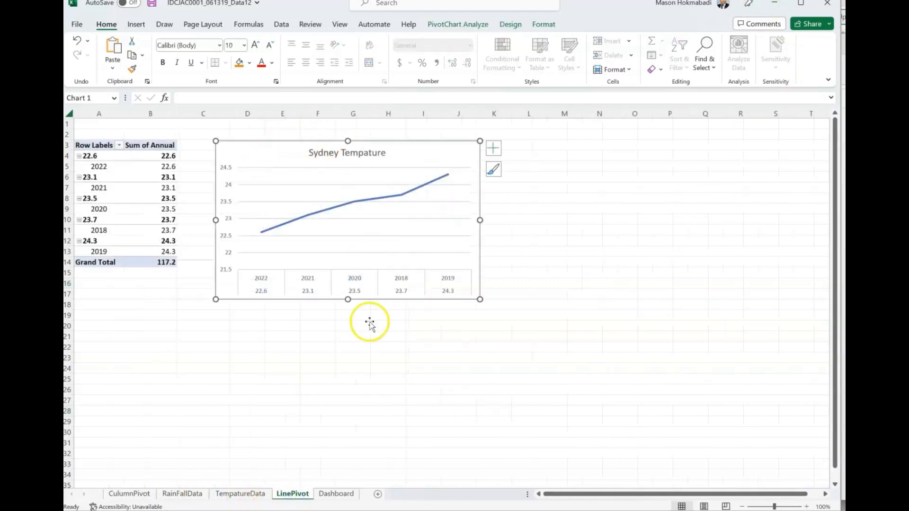
left_click(334, 494)
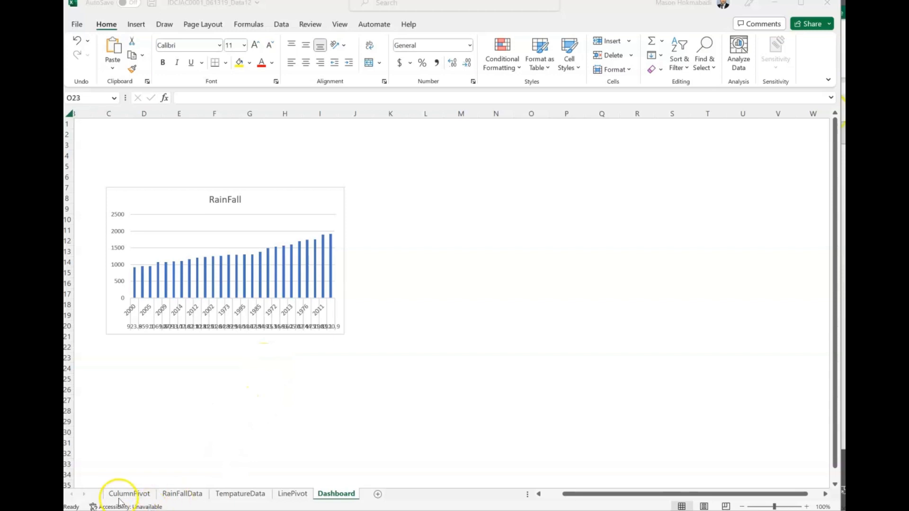
left_click(292, 494)
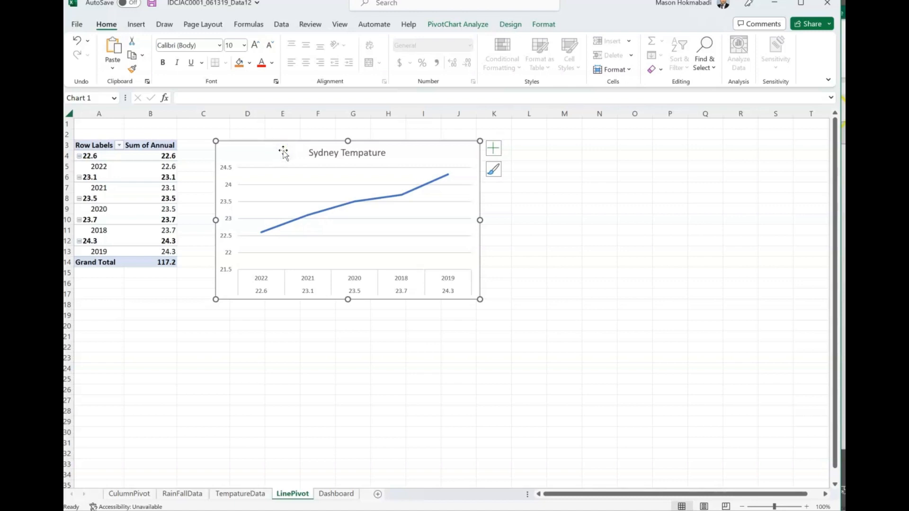
left_click(334, 494)
left_click(559, 260)
key("ctrl+v")
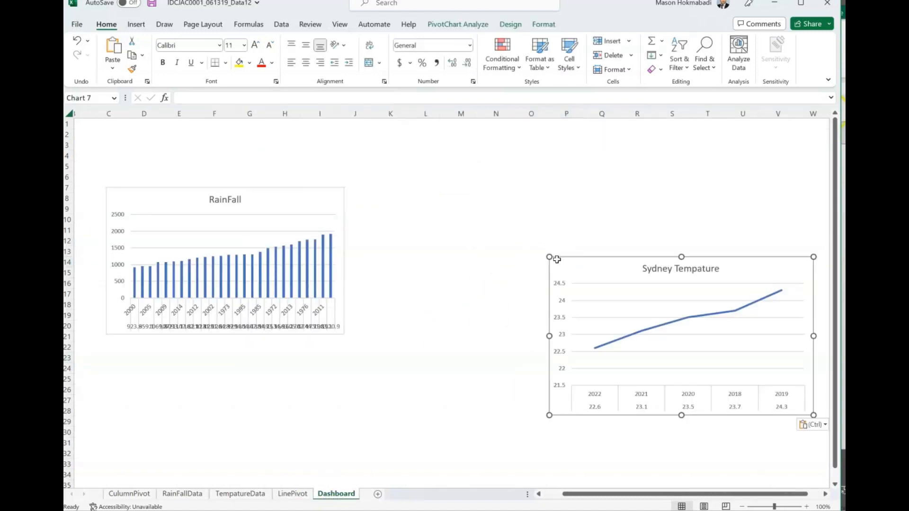
mouse_move(637, 245)
left_mouse_down()
mouse_move(560, 256)
mouse_move(498, 194)
mouse_move(478, 197)
mouse_move(520, 191)
left_mouse_up()
left_click(550, 256)
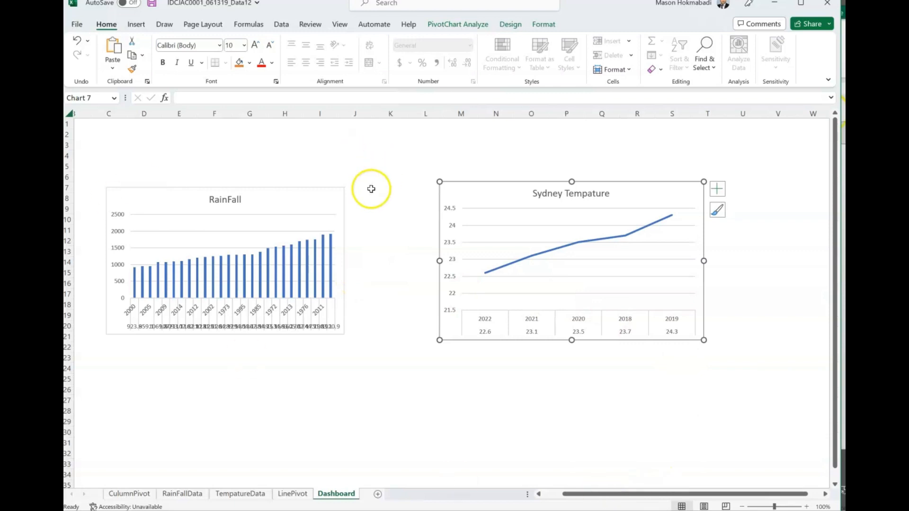
- Insert a Year slicer for the RainFall chart and place it against the chart's right edge
left_click(285, 197)
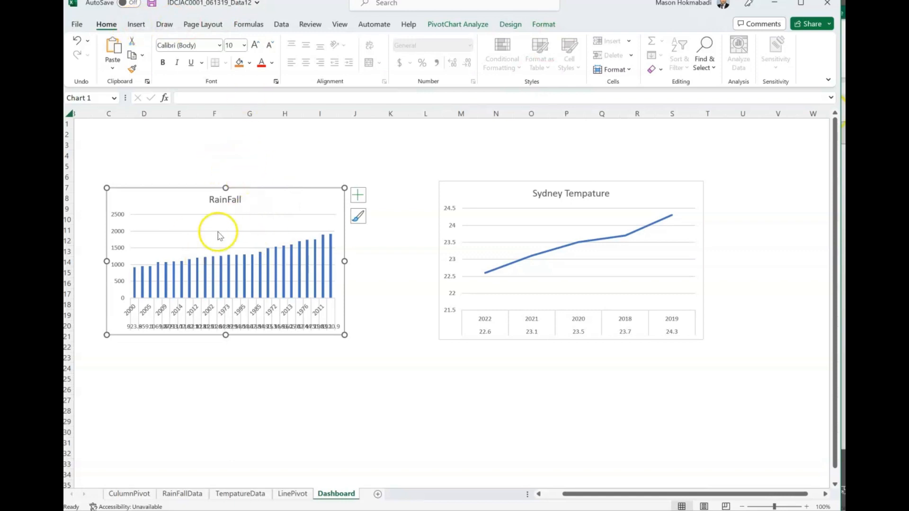
left_click(136, 24)
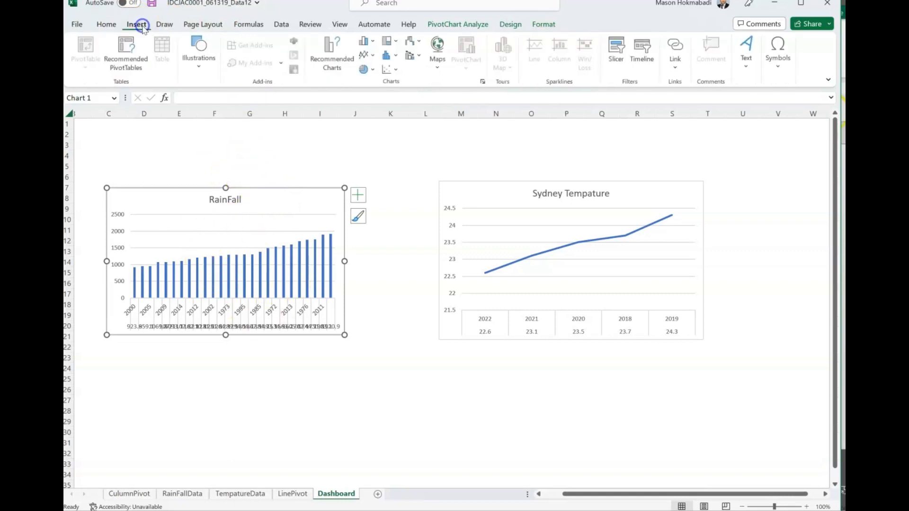
left_click(616, 52)
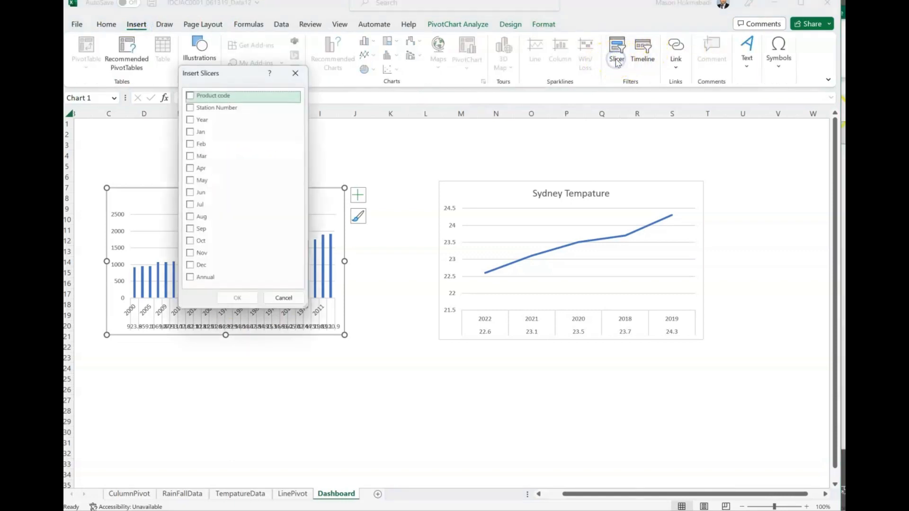
left_click(191, 121)
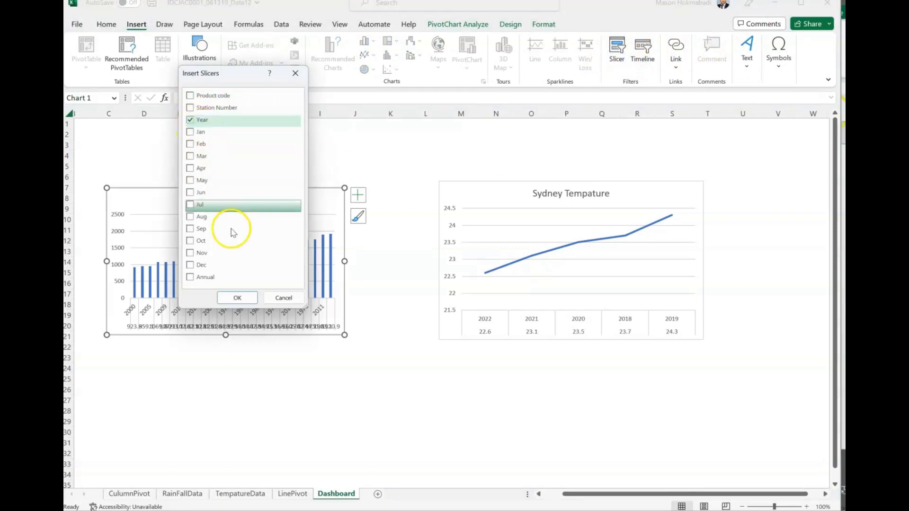
left_click(237, 298)
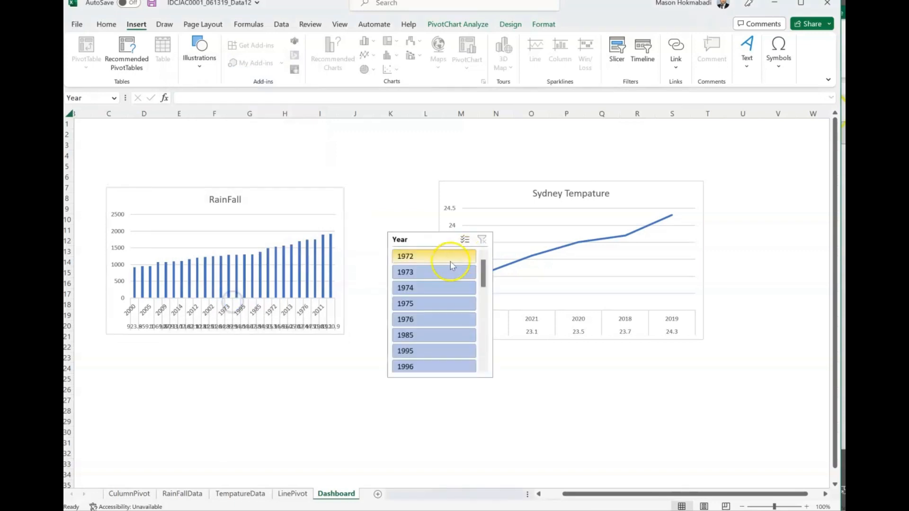
left_click_drag(453, 241, 378, 196)
- Move the Sydney Tempature chart clear of the Year slicer and shorten it to line up with the RainFall chart
left_click_drag(487, 197, 523, 201)
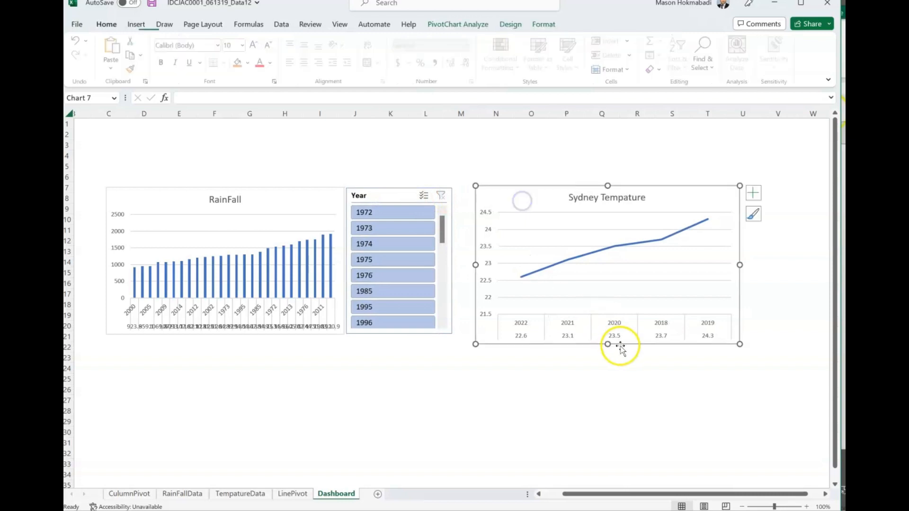
left_click_drag(607, 344, 605, 333)
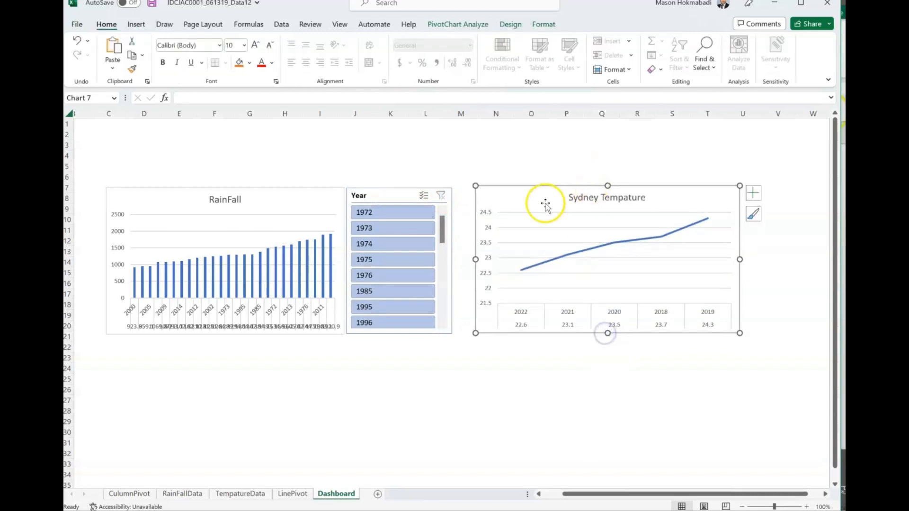
left_click_drag(534, 197, 524, 199)
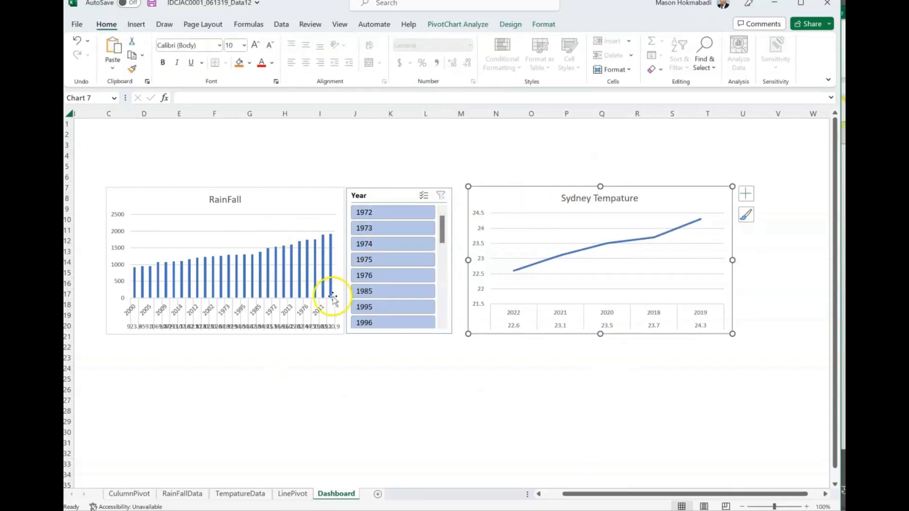
- Test the rainfall Year slicer by filtering the chart to 1974 and clearing the filter
left_click(370, 246)
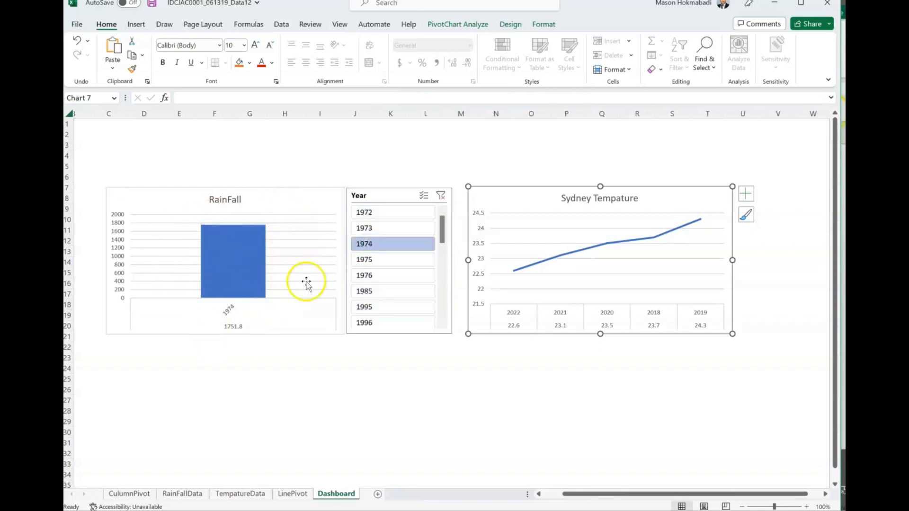
left_click(442, 194)
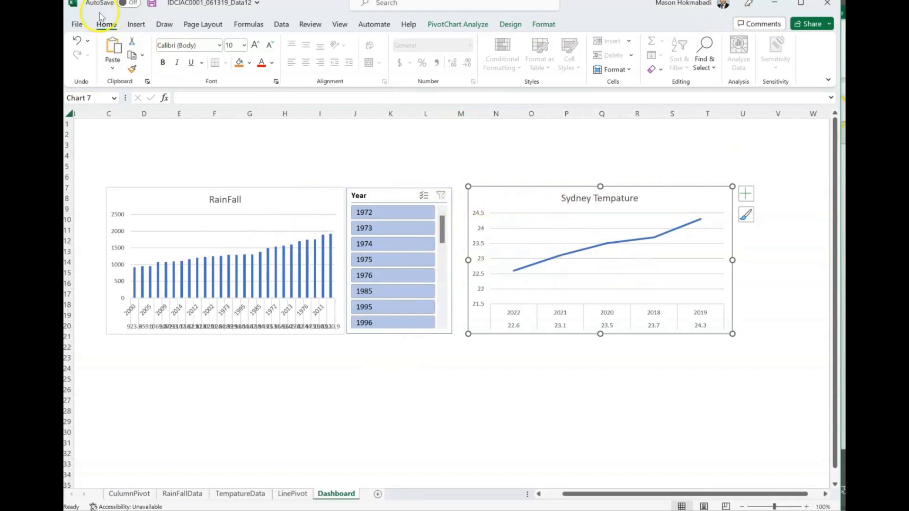
- Insert a Year slicer for the Sydney Tempature chart and place it against the chart's right edge
left_click(137, 27)
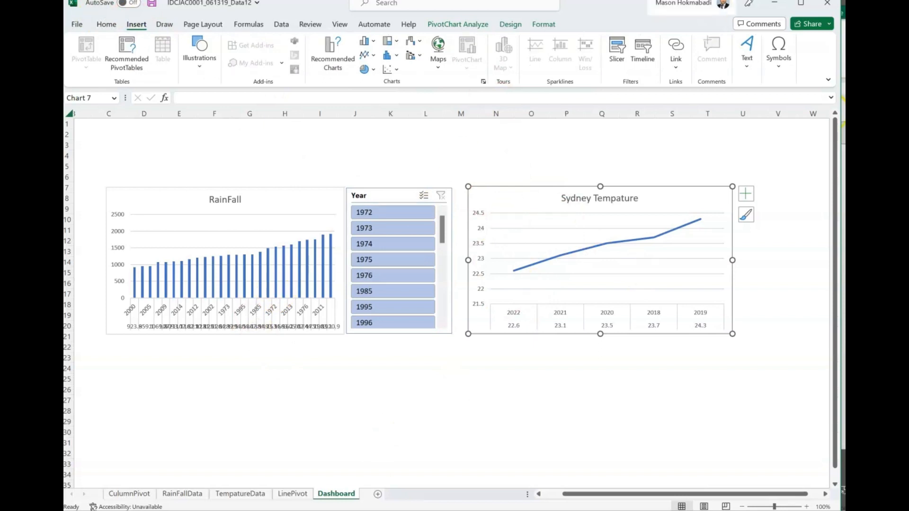
left_click(625, 58)
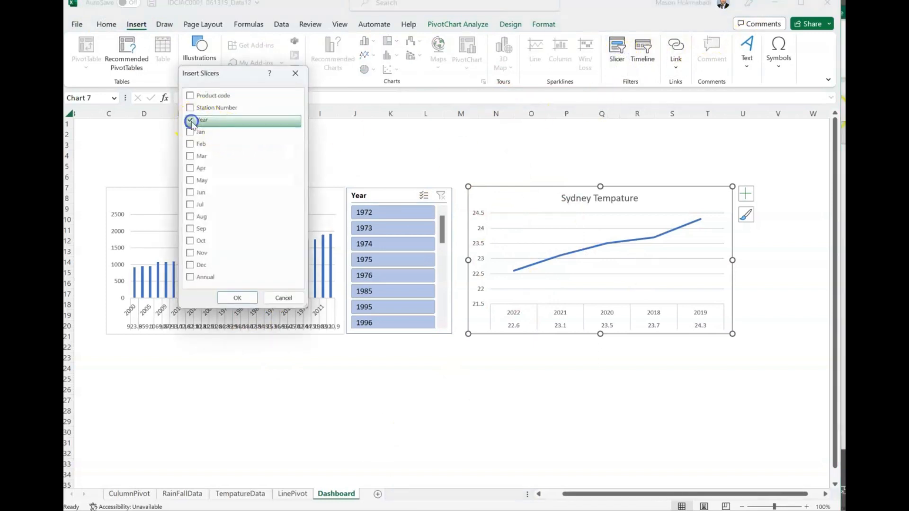
left_click(237, 297)
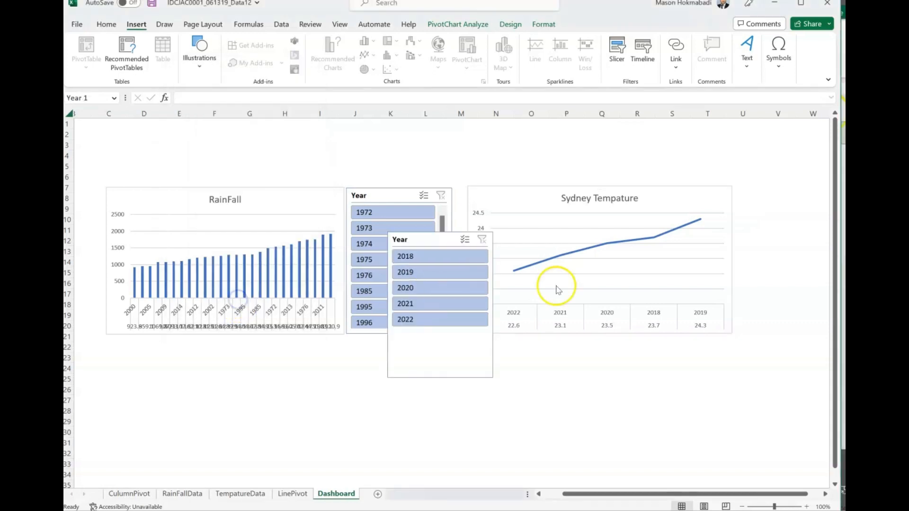
left_click_drag(413, 240, 760, 193)
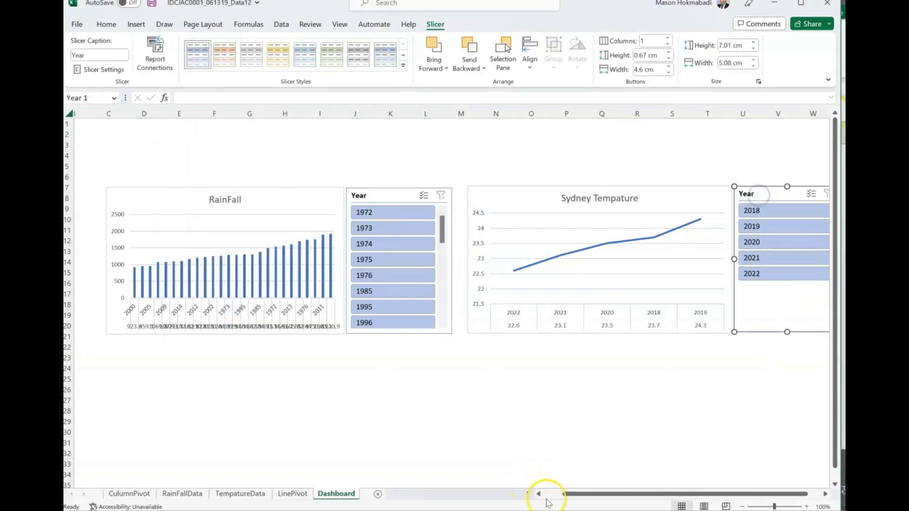
left_click_drag(587, 494, 618, 494)
left_click(683, 422)
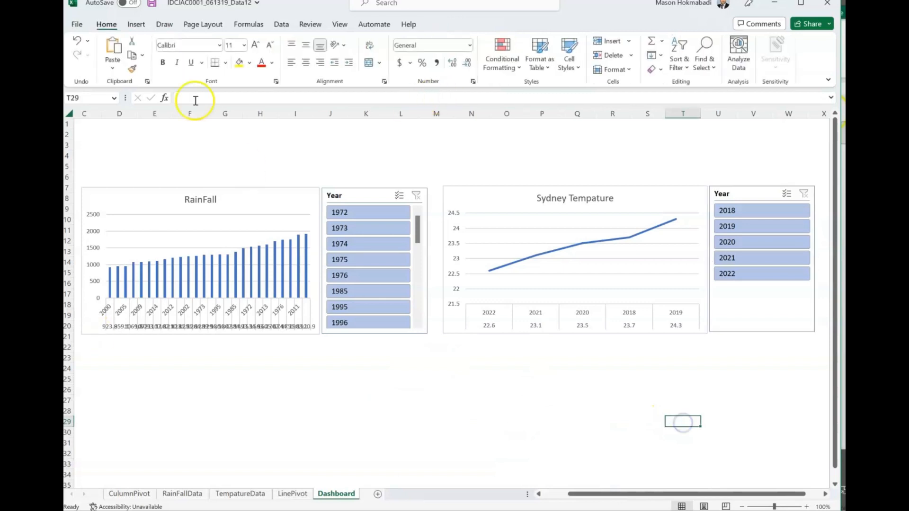
left_click(491, 417)
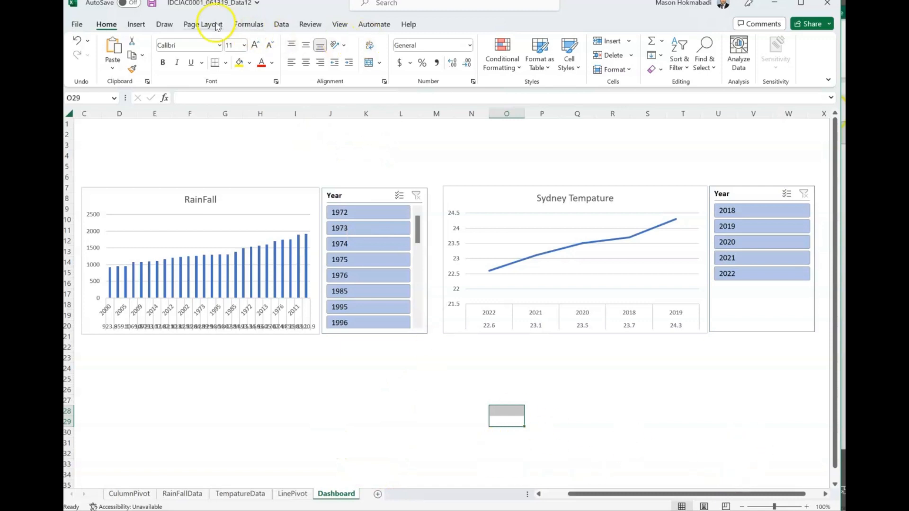
- Show the Dashboard sheet's gridlines and hide them again
left_click(309, 25)
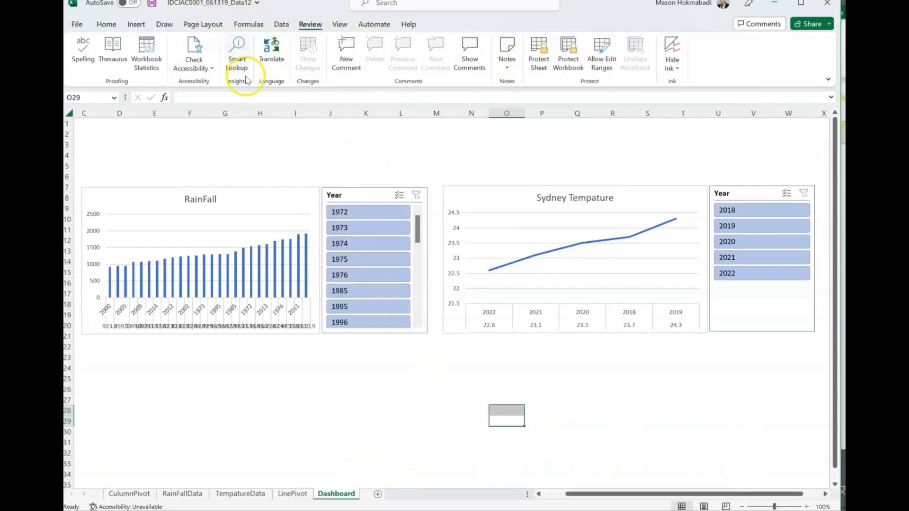
left_click(345, 22)
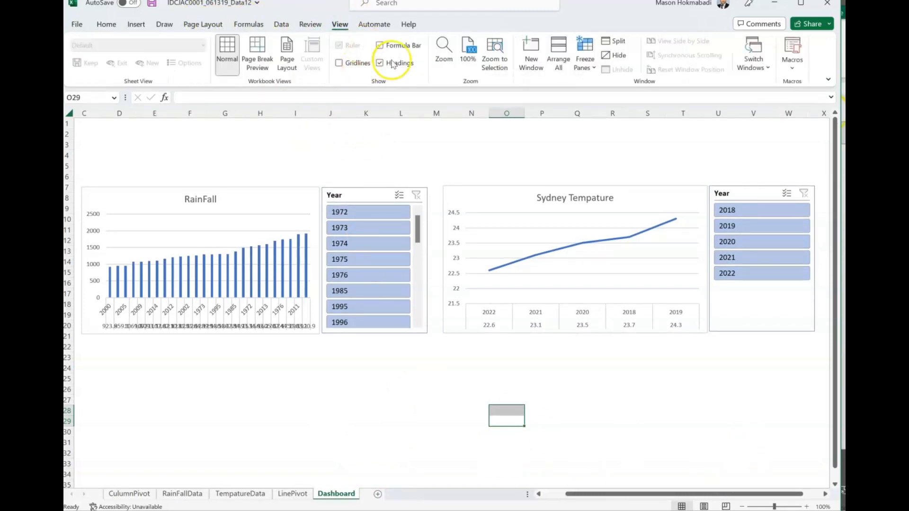
left_click(341, 65)
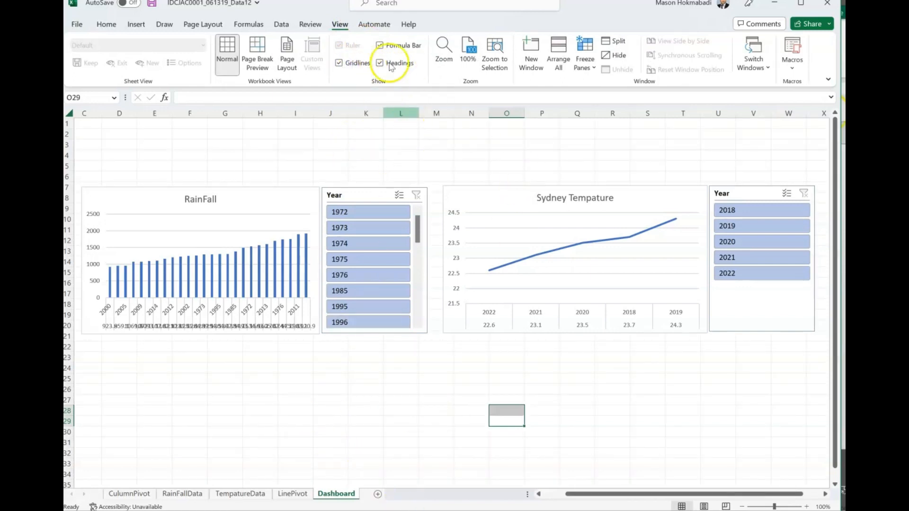
left_click(341, 64)
left_click(683, 410)
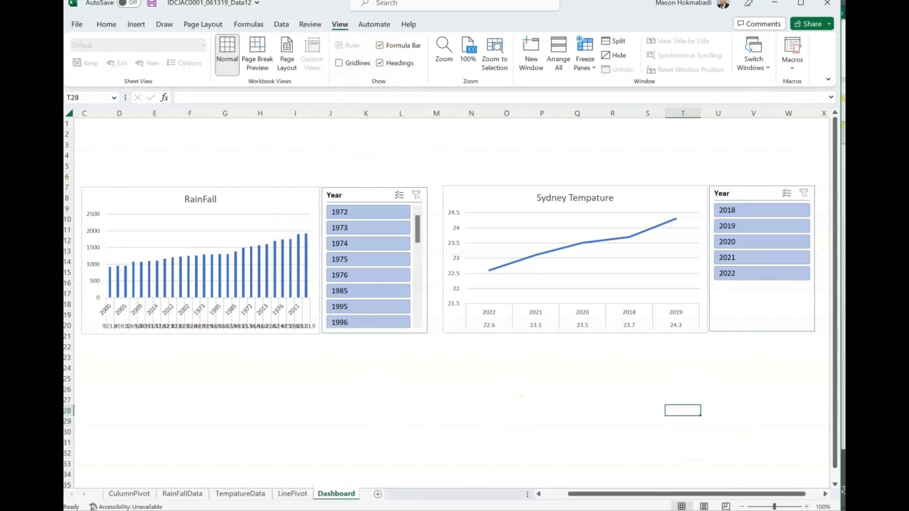
- Draw a rounded rectangle about 36 cm wide and 10.5 cm high over both charts and their slicers
left_click(134, 25)
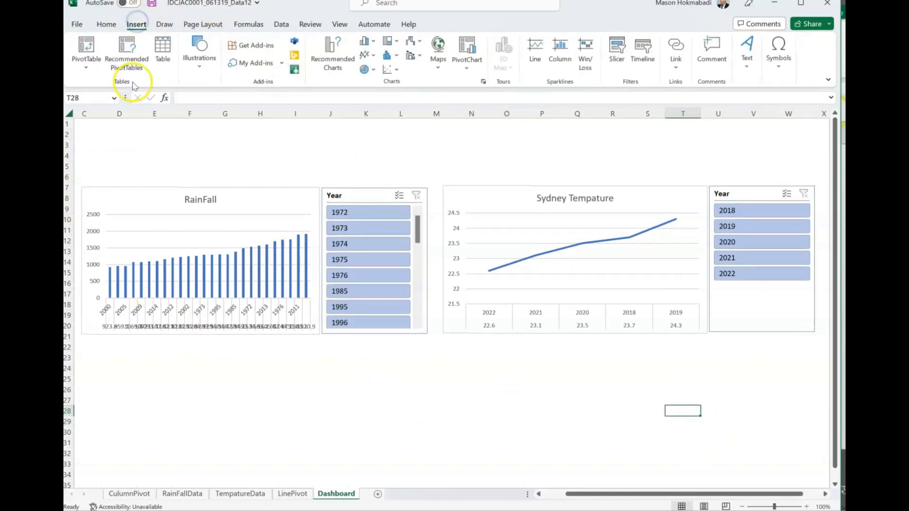
left_click(203, 69)
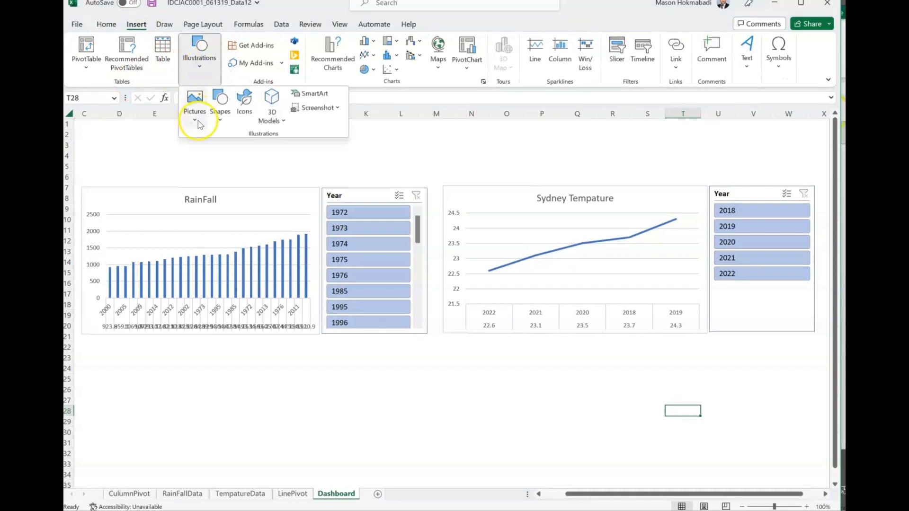
left_click(218, 122)
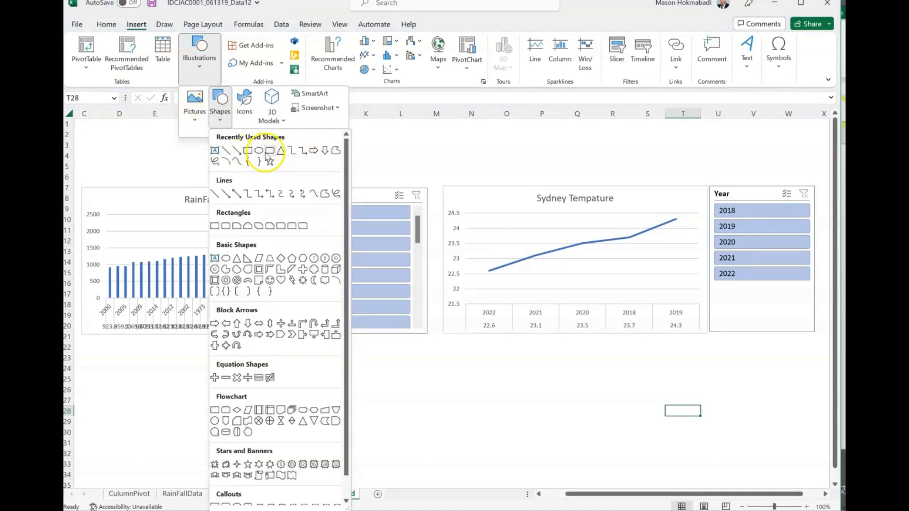
left_click(274, 152)
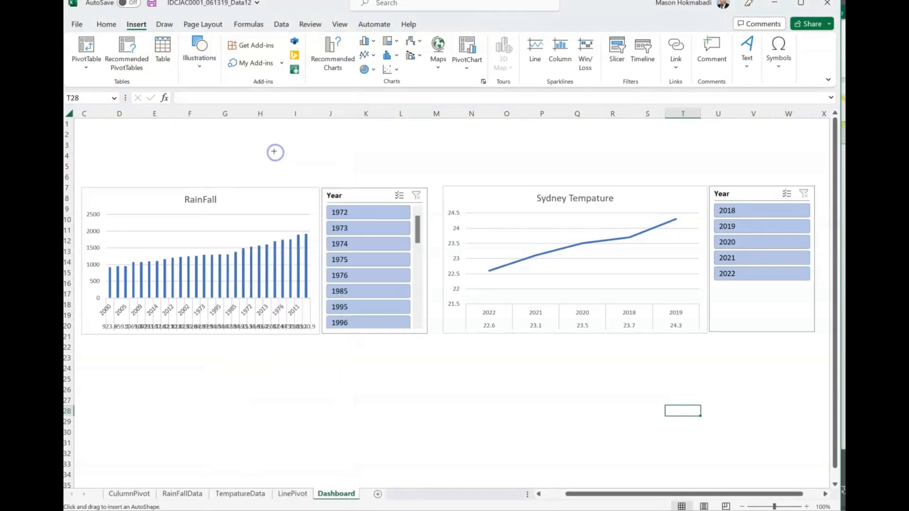
left_click(204, 68)
left_click(219, 113)
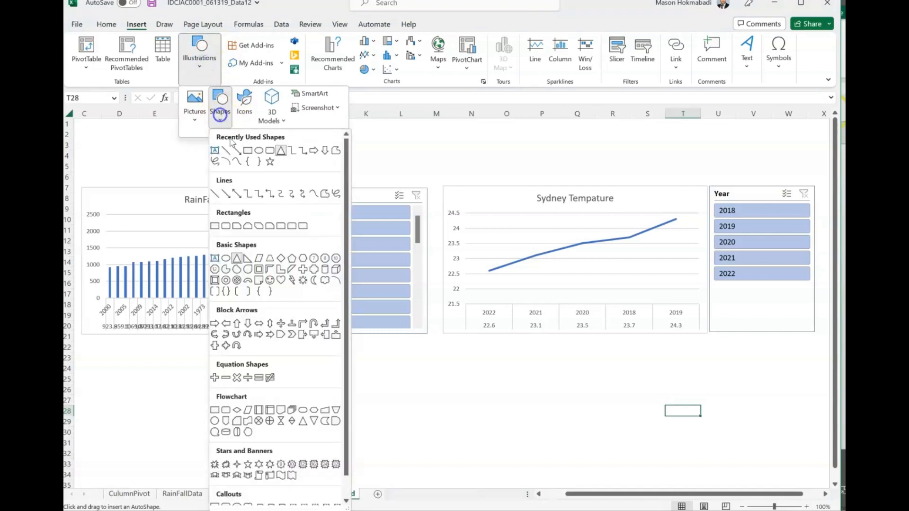
left_click(270, 151)
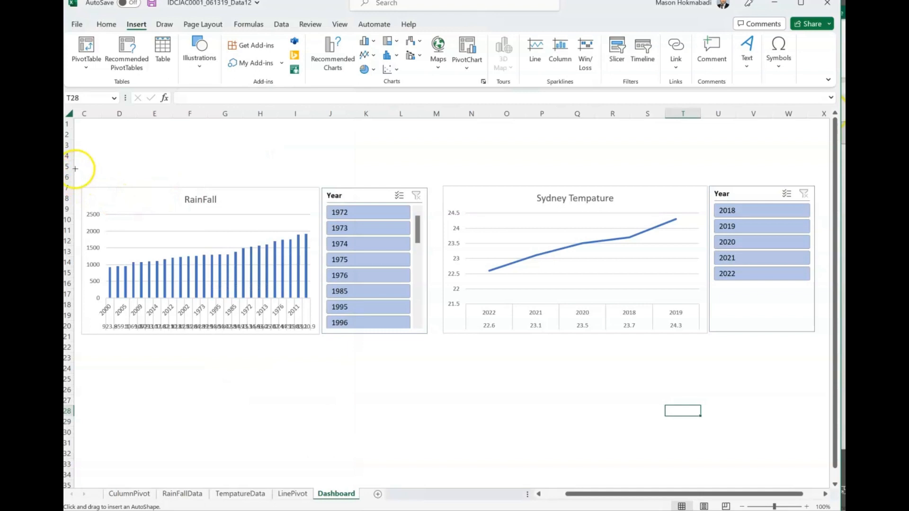
left_click_drag(76, 169, 830, 386)
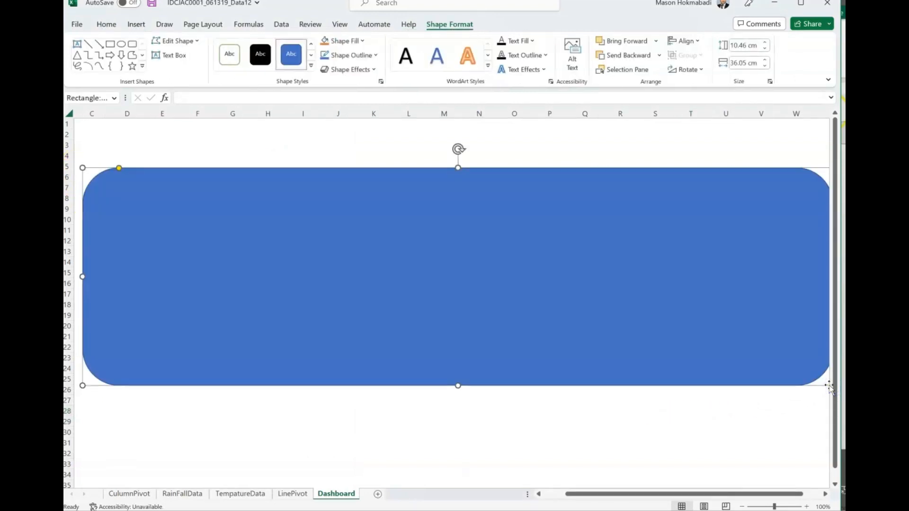
- Nudge the rounded rectangle slightly upward
key("Up")
key("Up")
key("Up")
key("Up")
key("Up")
key("Up")
key("Up")
key("Up")
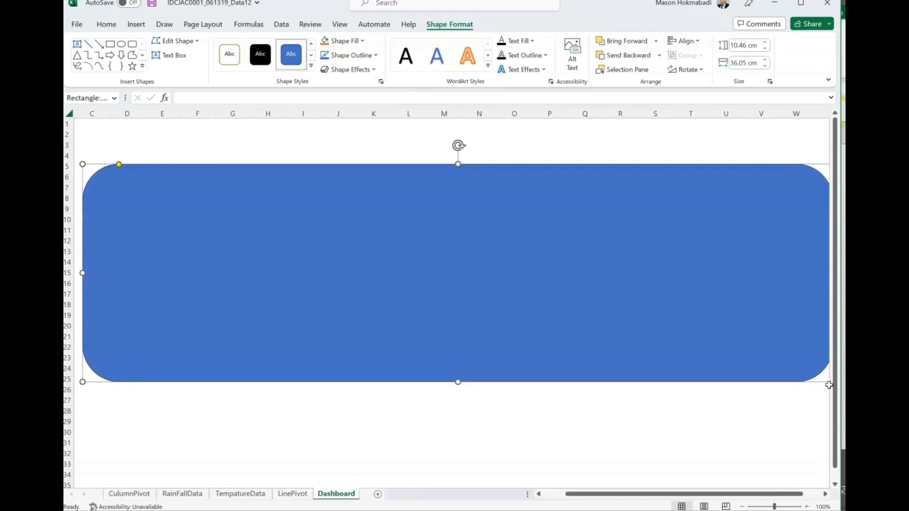
key("Up")
key("Up")
- Send the rounded rectangle behind the charts and slicers and shift it up to leave room for a title above them
right_click(432, 278)
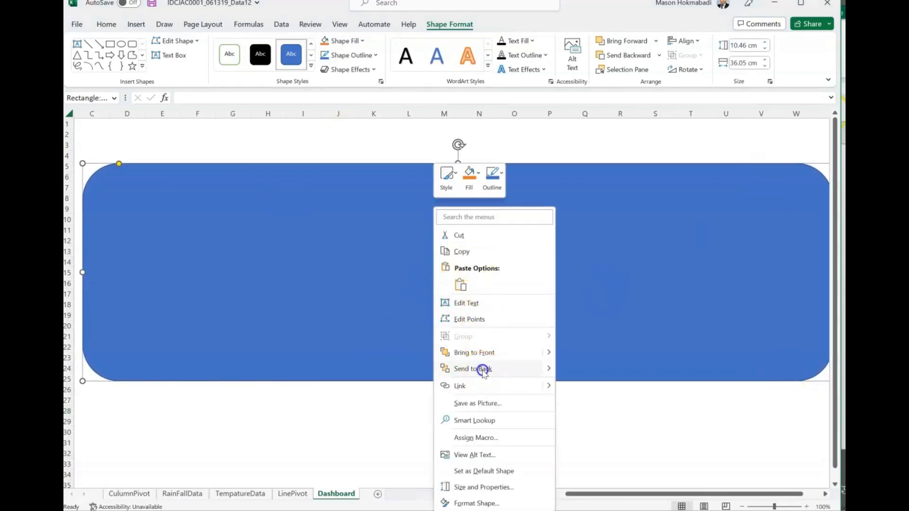
left_click(484, 371)
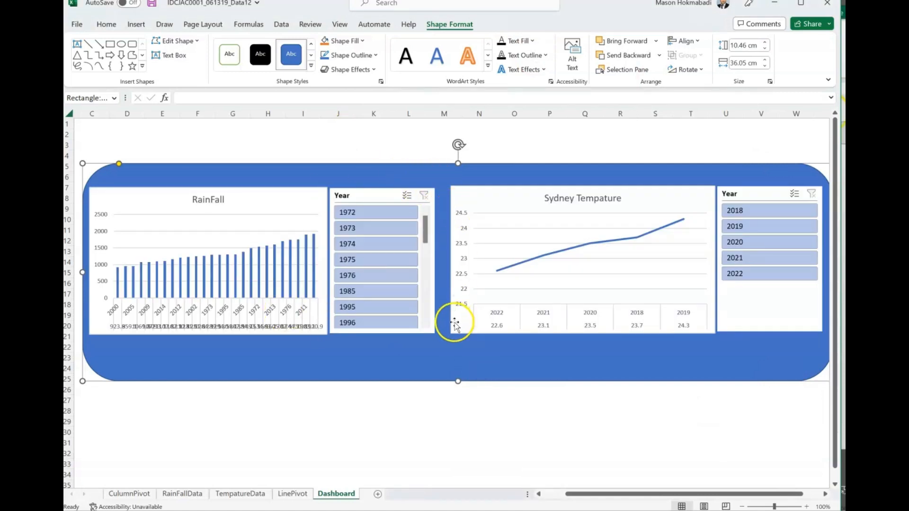
left_click_drag(443, 361, 442, 351)
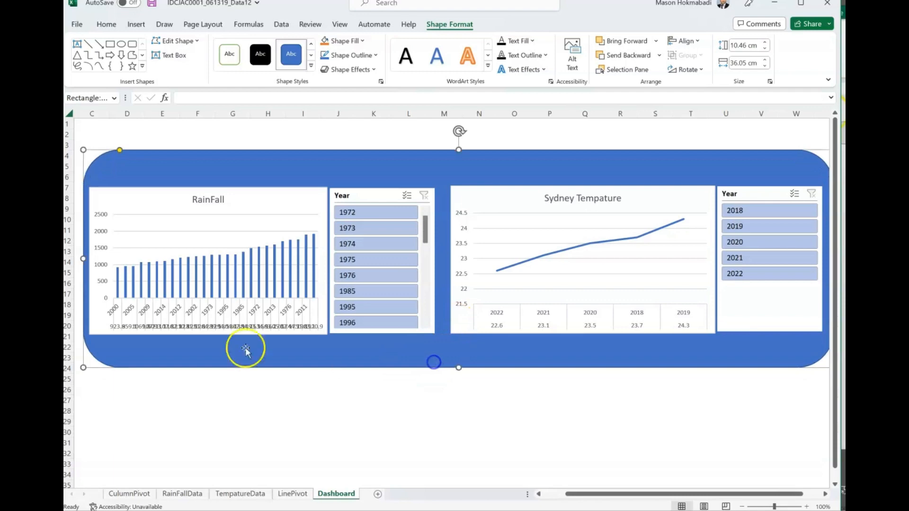
- Insert a text box reading "Sydney Weather" on the blue background above the charts, near the middle
left_click(136, 25)
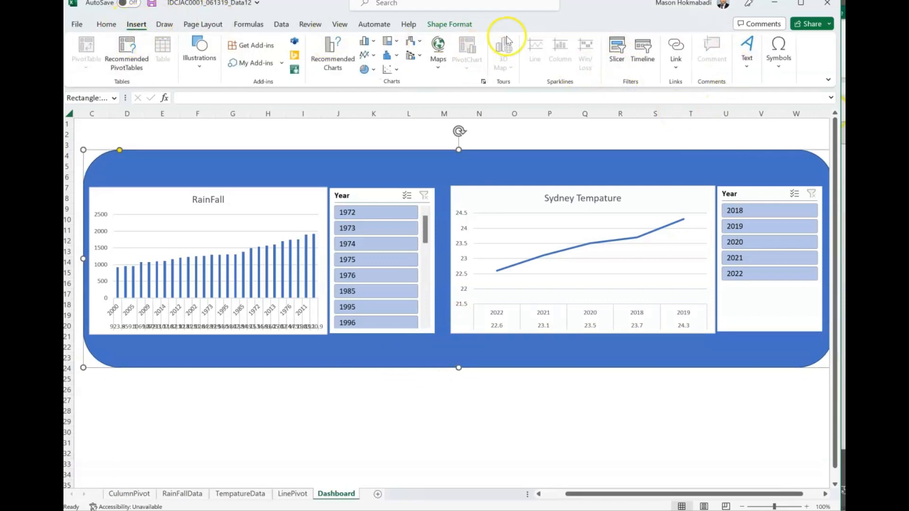
left_click(747, 59)
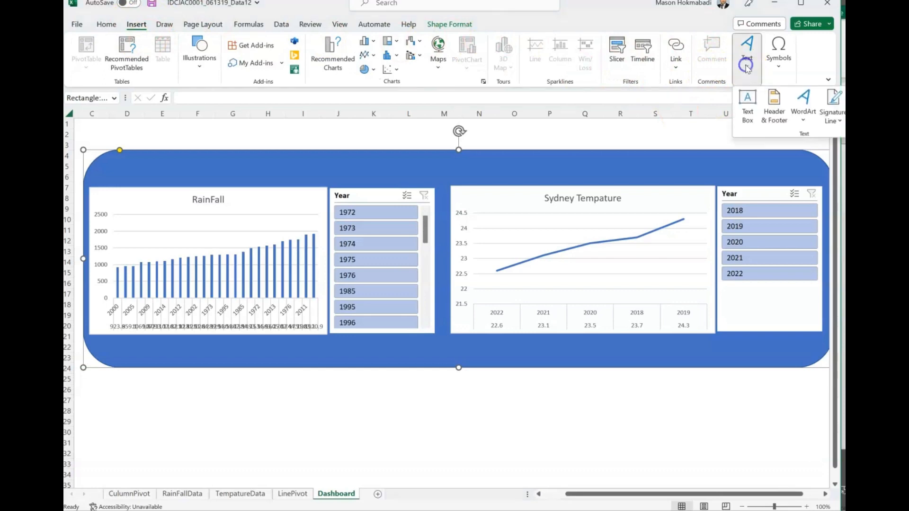
left_click(748, 118)
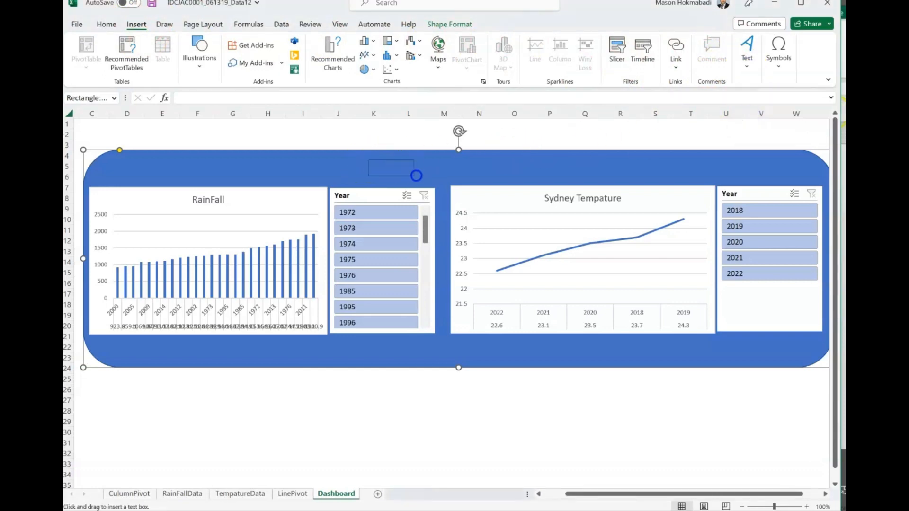
left_click_drag(472, 179, 475, 179)
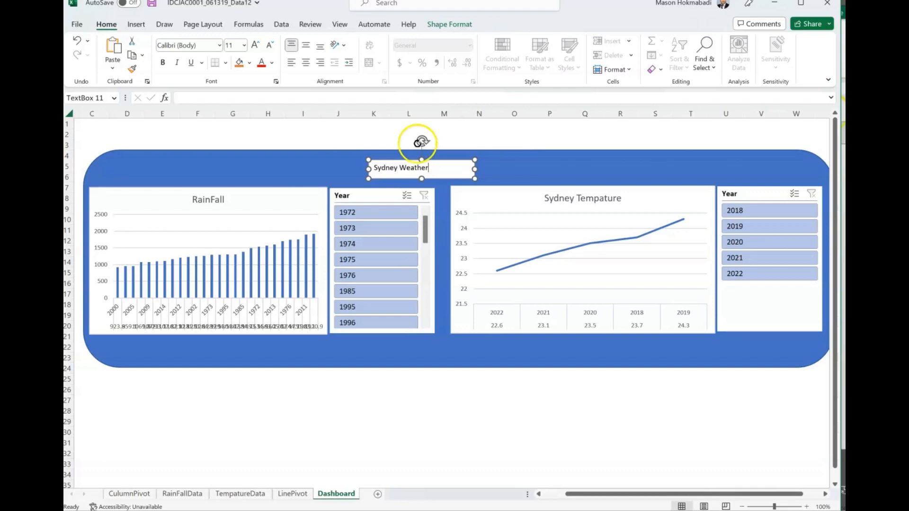
- Centre the "Sydney Weather" title, make it bold and increase its font size
left_click_drag(450, 170, 371, 168)
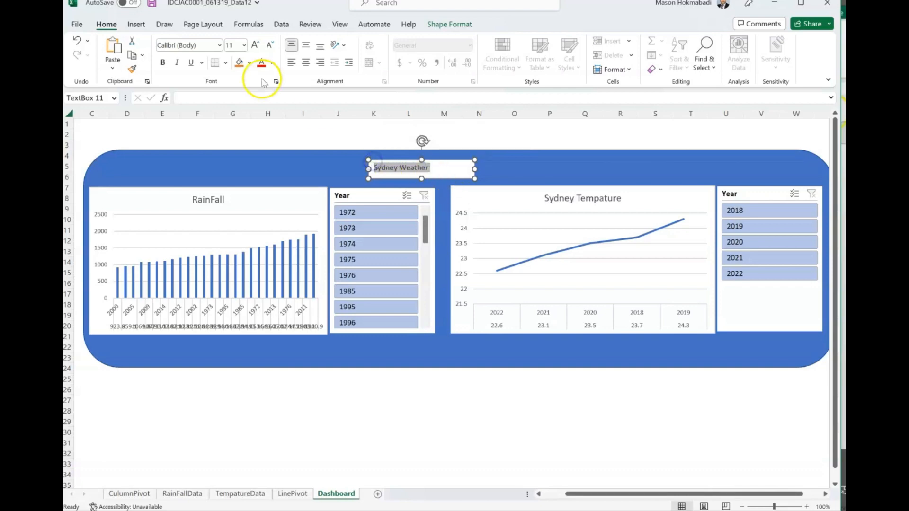
left_click(306, 62)
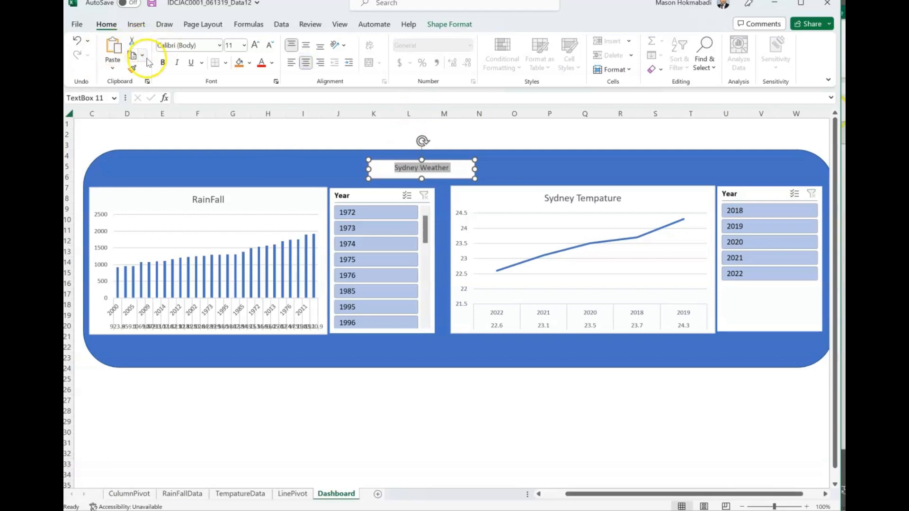
left_click(162, 62)
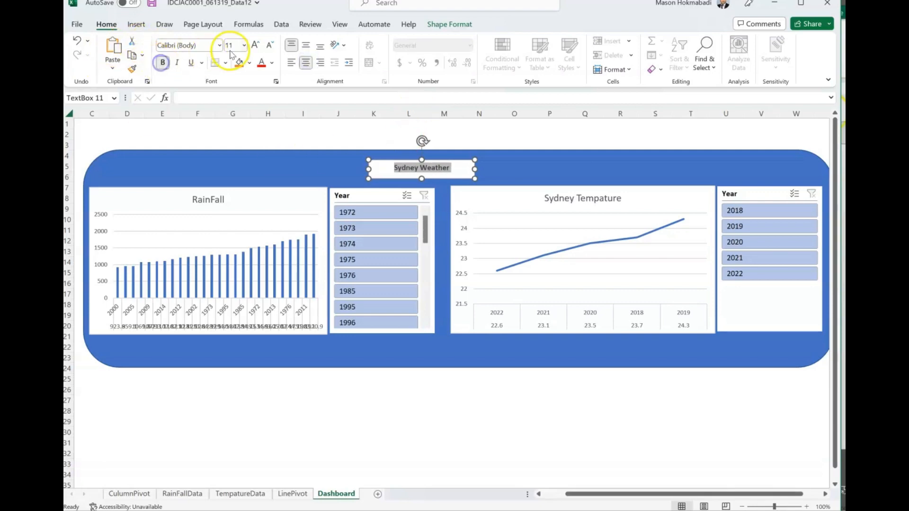
left_click(254, 47)
left_click(254, 47)
left_click(442, 364)
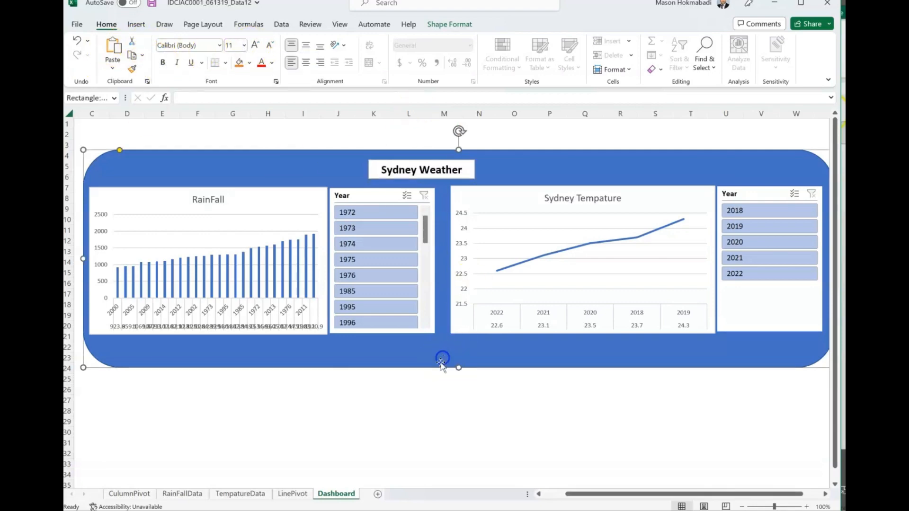
left_click(527, 419)
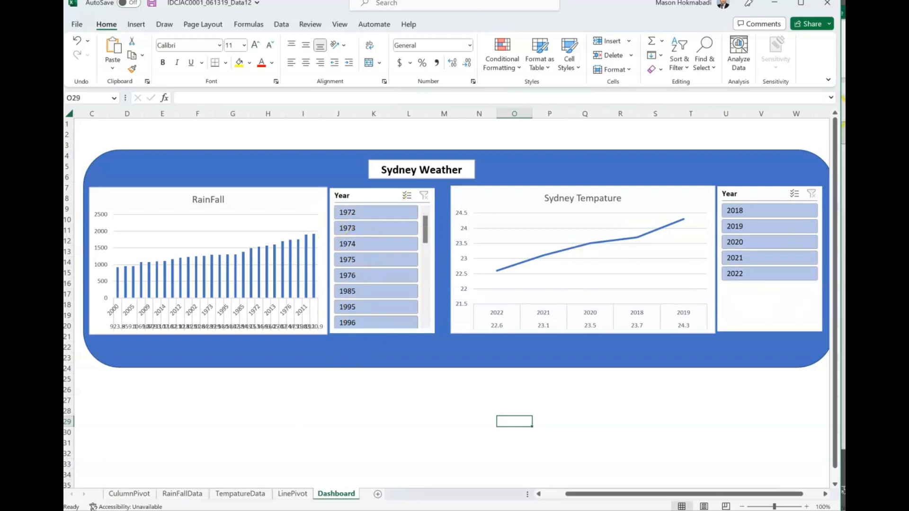
- Set the 2014 Annual rainfall value in cell P27 of the RainFallData sheet to 20000
left_click(182, 495)
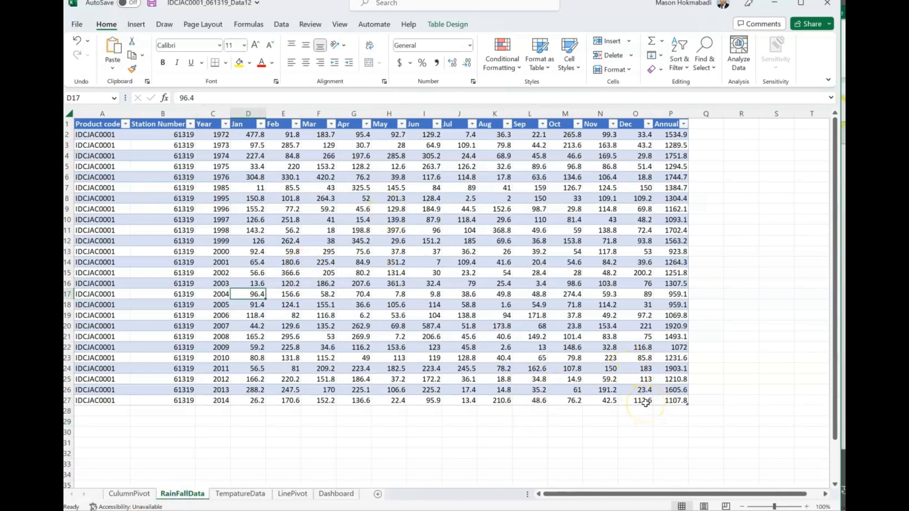
left_click(679, 402)
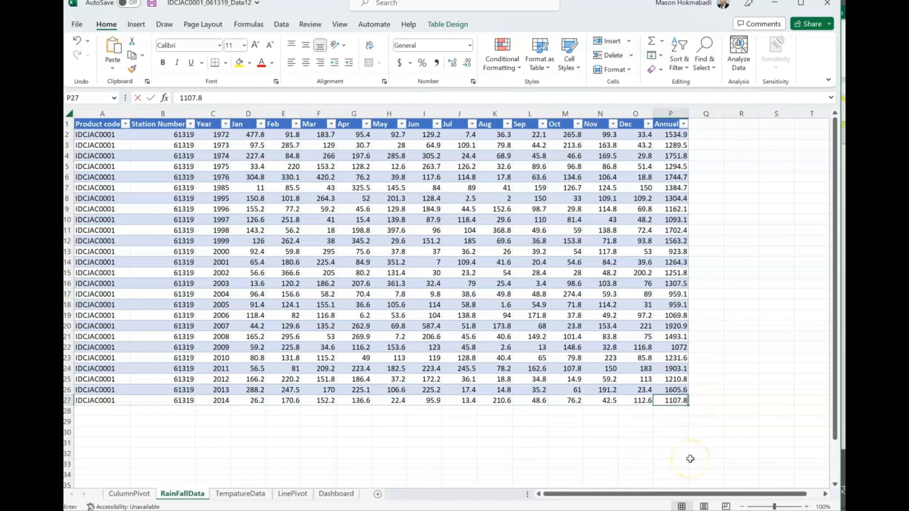
type("20000")
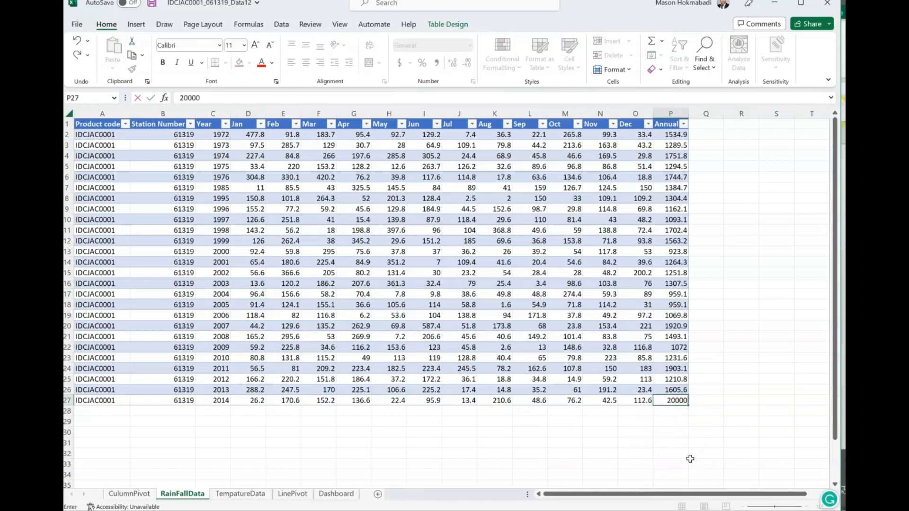
left_click(691, 457)
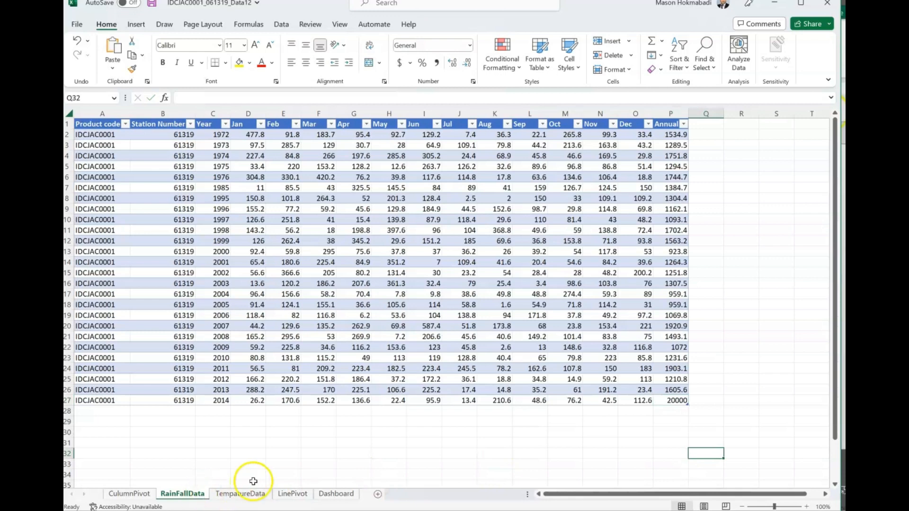
- Look over the TempatureData and LinePivot sheets and return to the Dashboard sheet
left_click(247, 494)
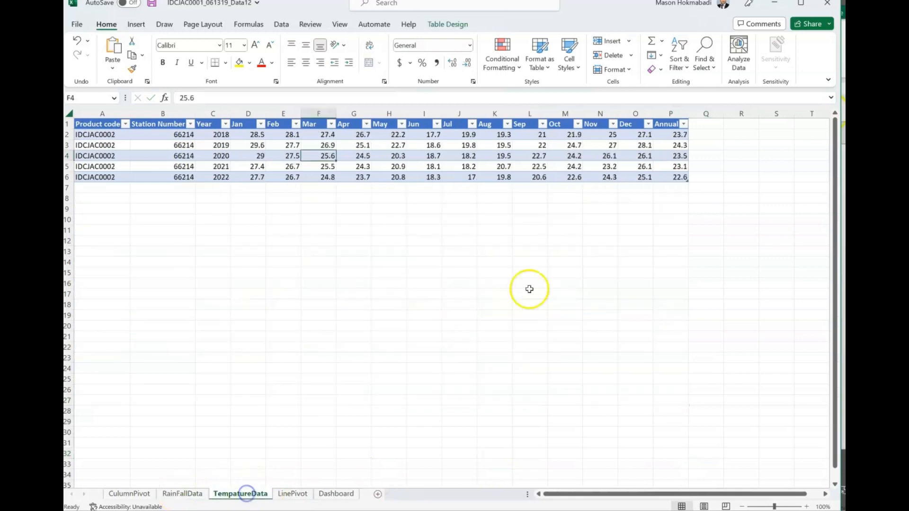
left_click(282, 494)
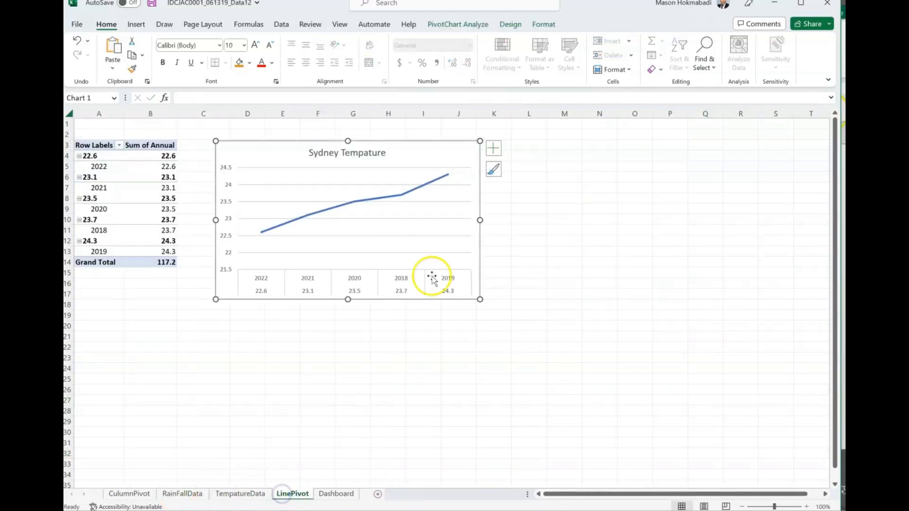
left_click(337, 494)
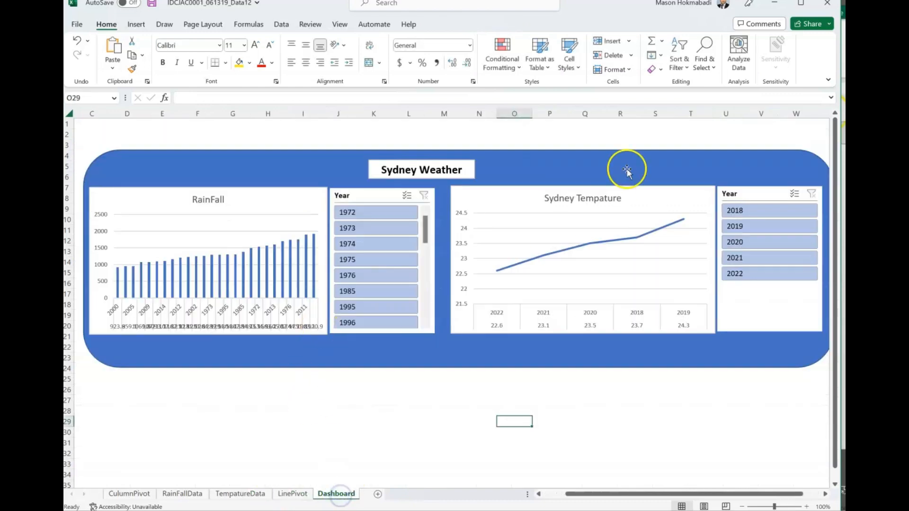